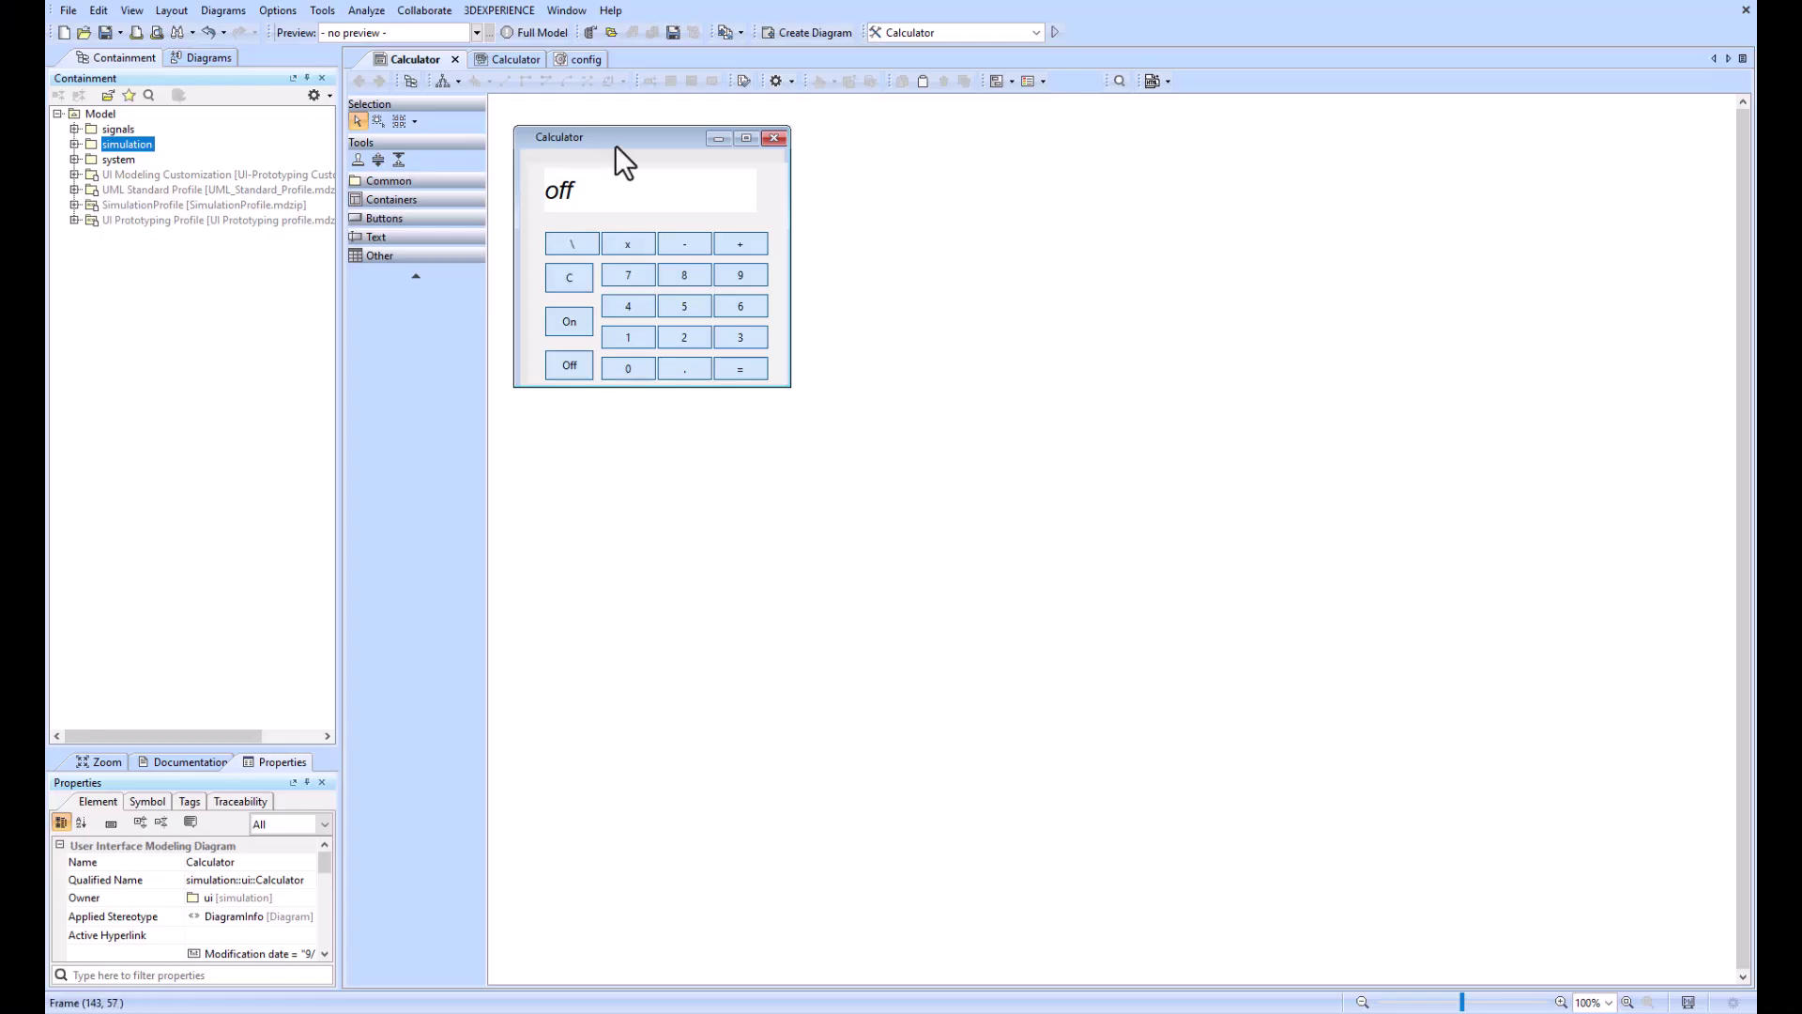
# Step: Run the Calculator simulation and show its web UI in an embedded browser beside the diagram
pyautogui.click(1055, 32)
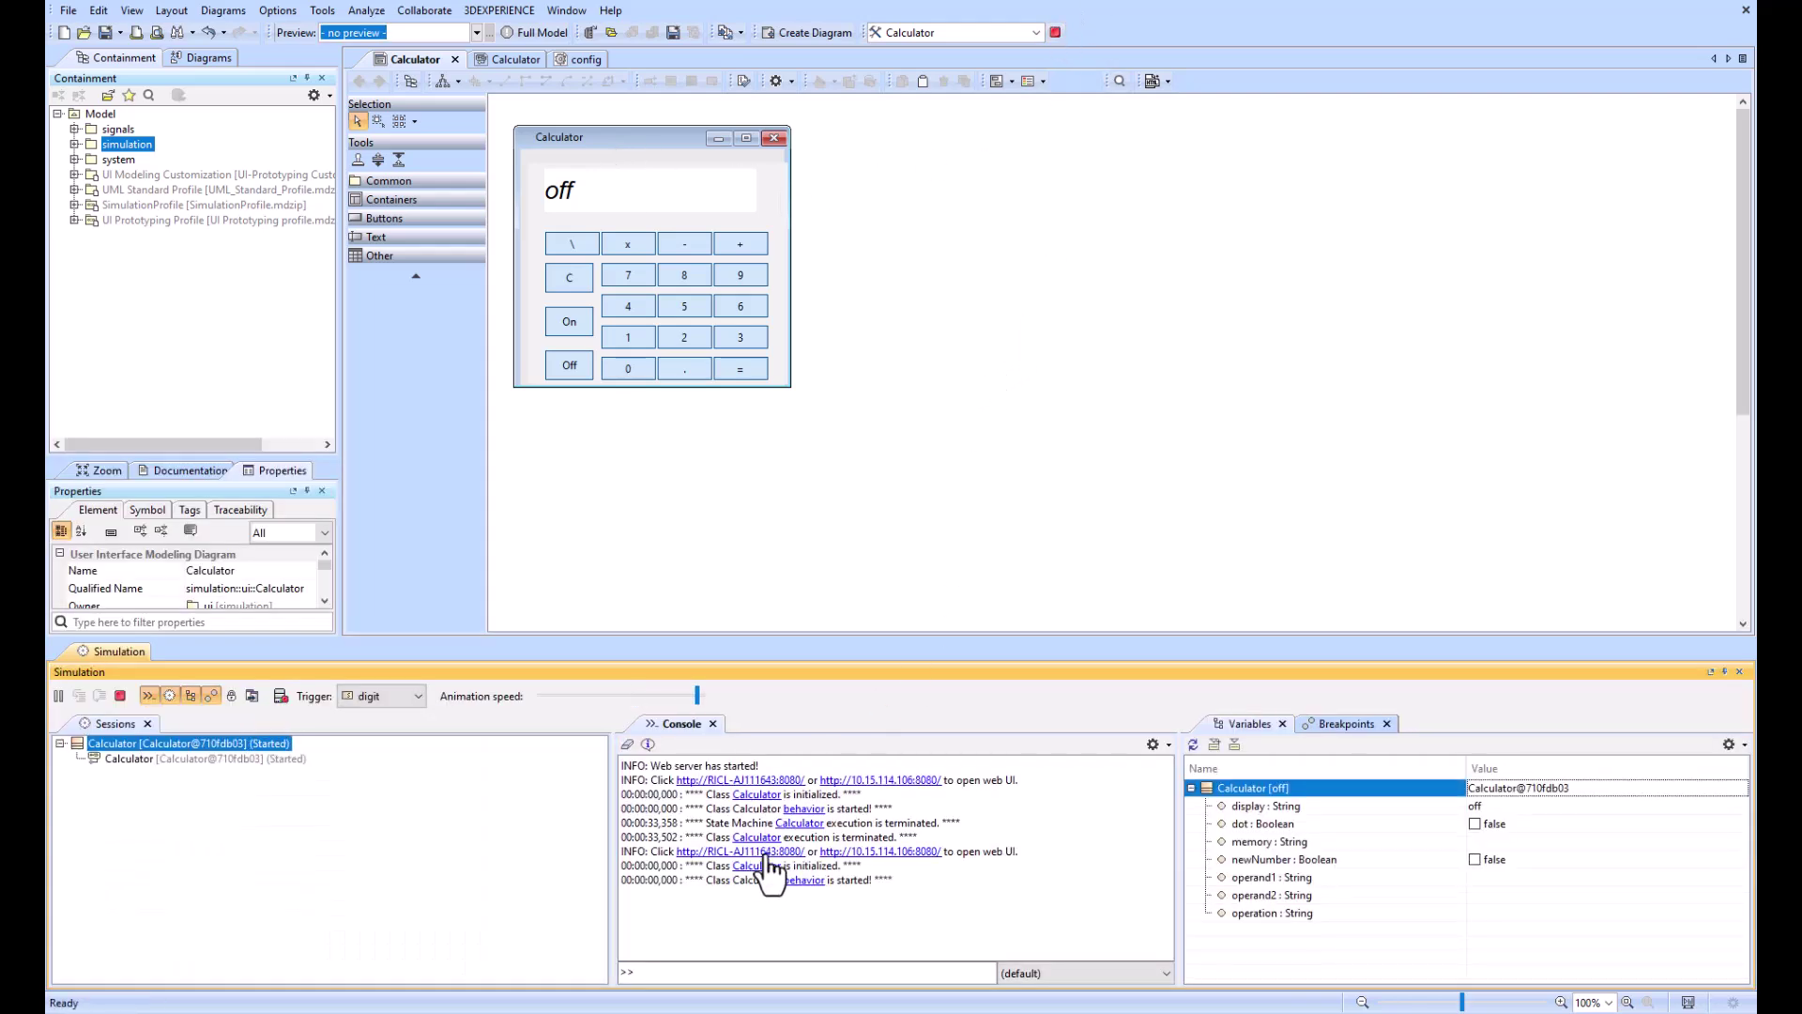
pyautogui.click(859, 852)
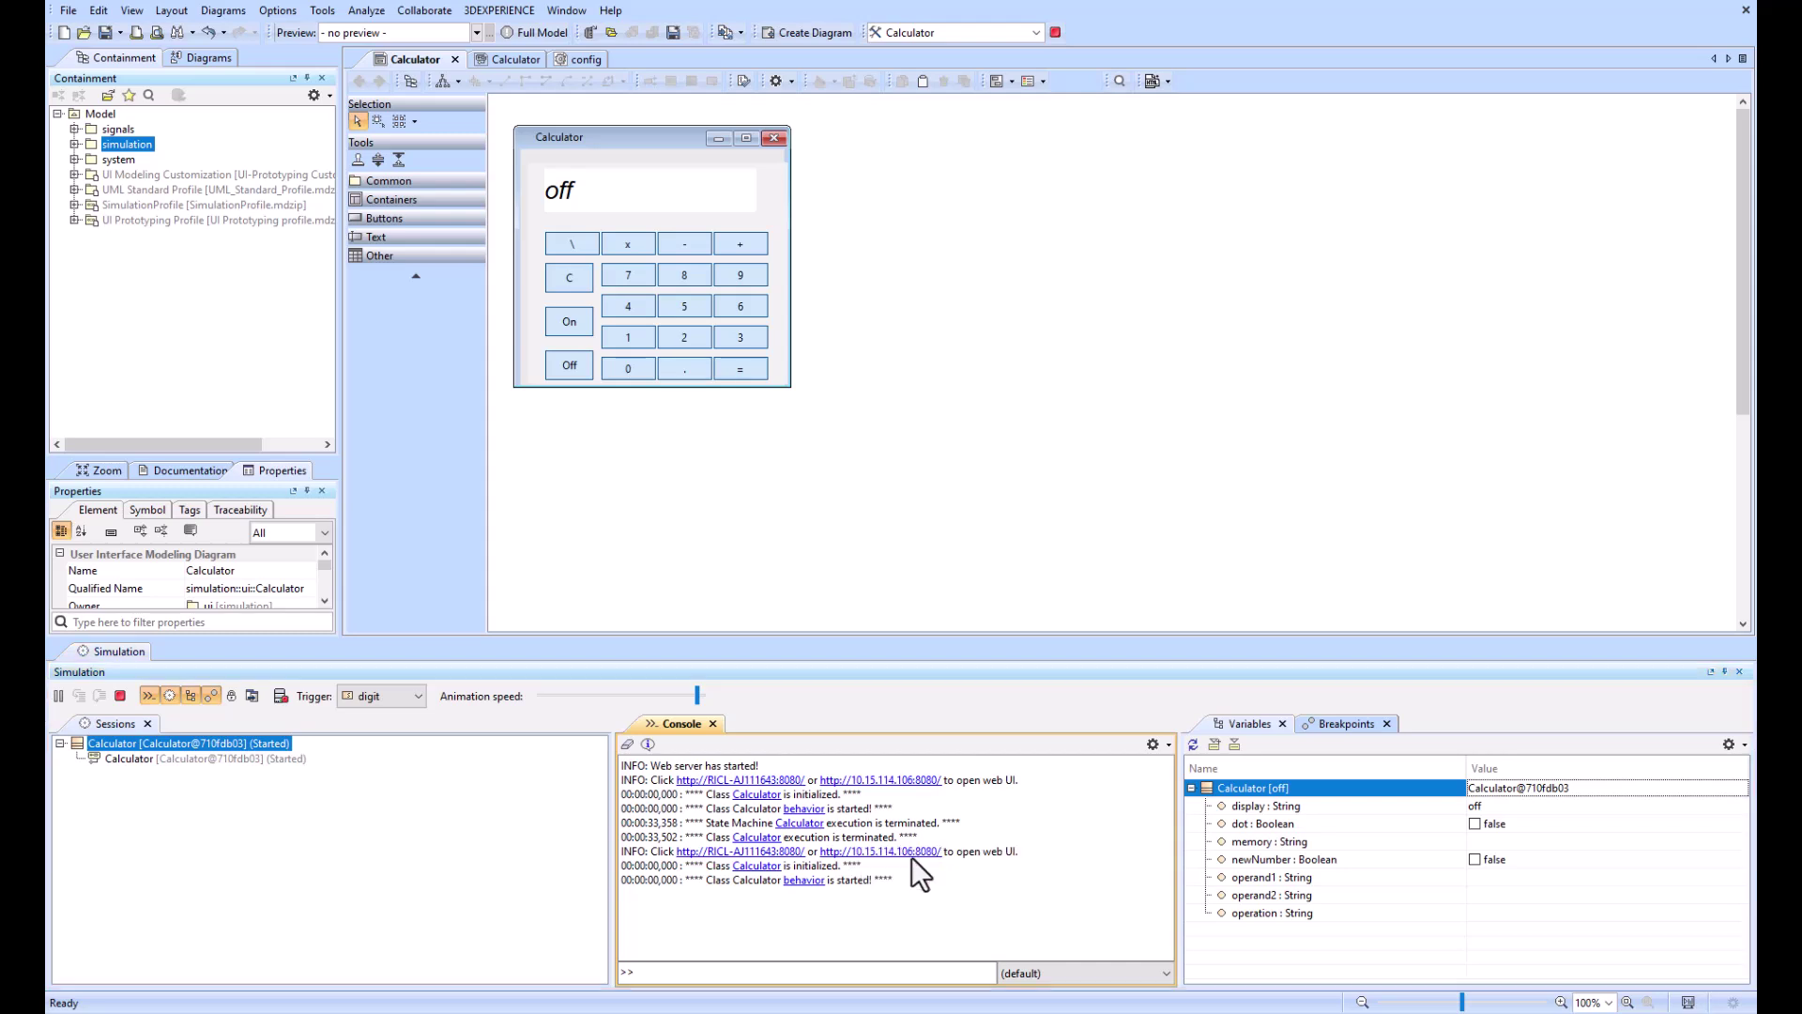
pyautogui.click(911, 857)
pyautogui.moveTo(901, 227); pyautogui.dragTo(993, 191)
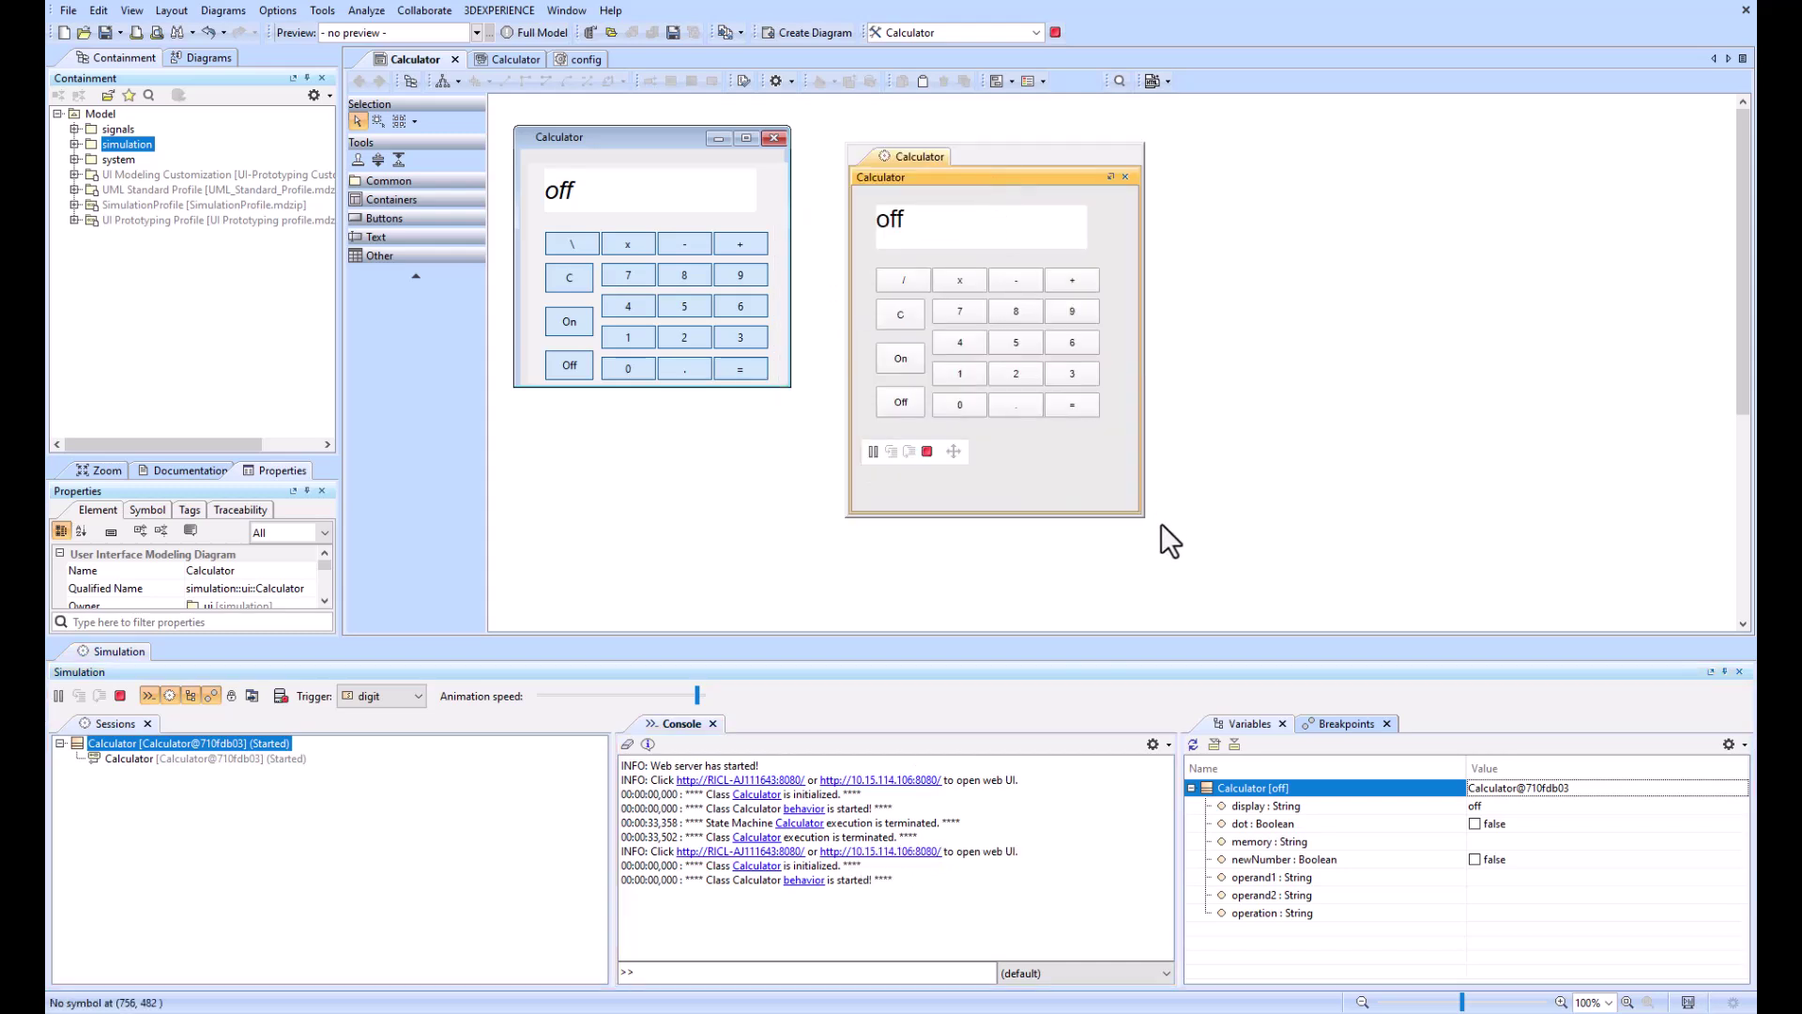
pyautogui.moveTo(1145, 516); pyautogui.dragTo(1188, 571)
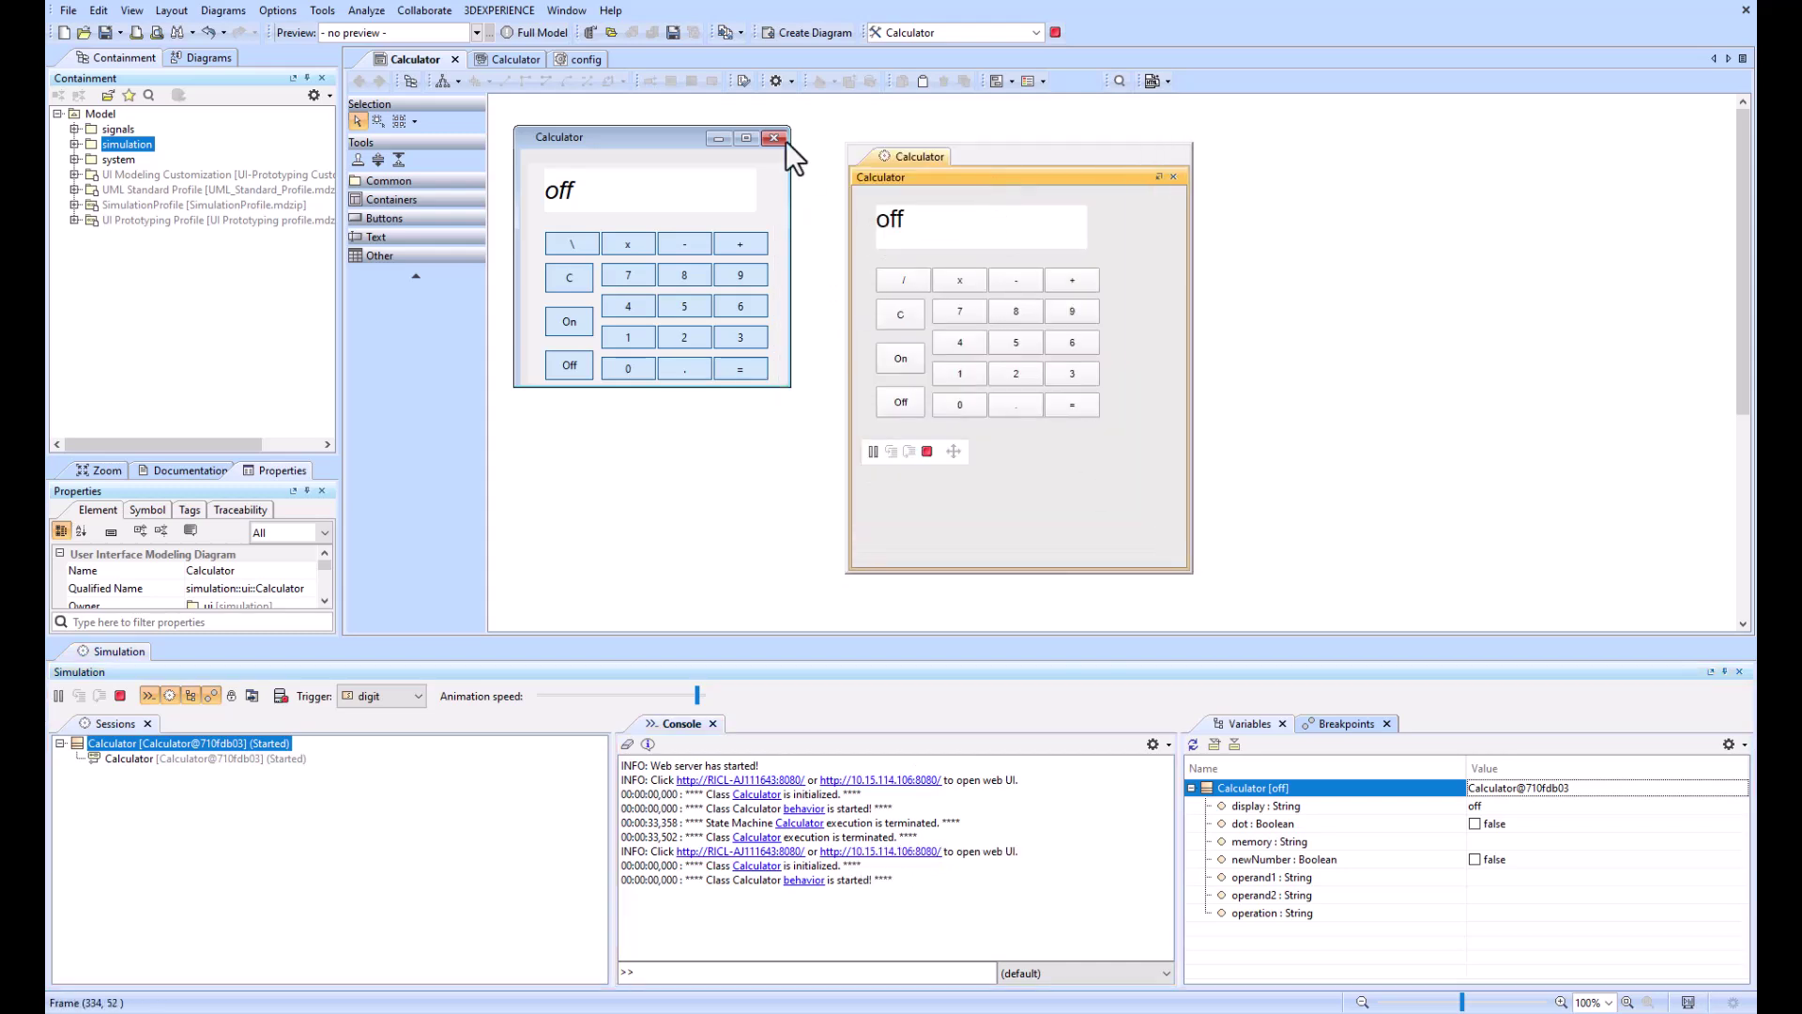
# Step: Switch the web calculator on and try sample calculations, getting 49 and then 8 minus 7
pyautogui.click(904, 360)
pyautogui.click(946, 313)
pyautogui.click(1072, 405)
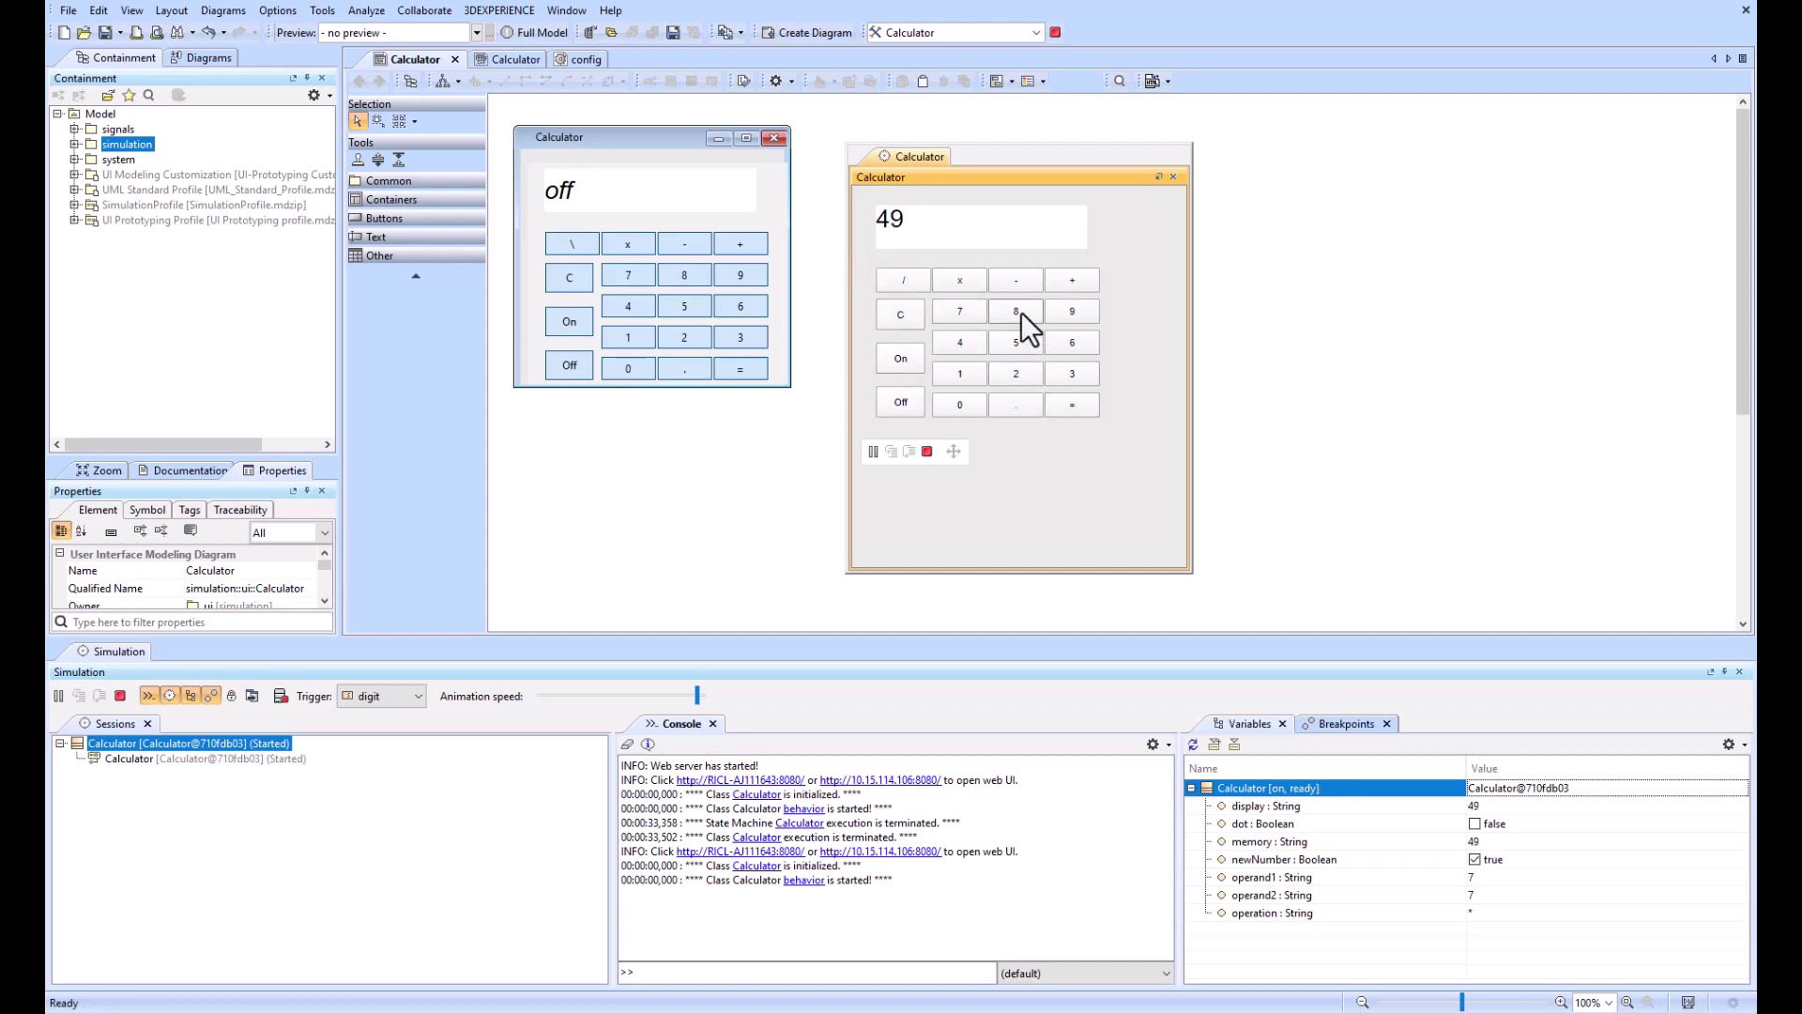
pyautogui.click(1015, 314)
pyautogui.click(1011, 285)
pyautogui.click(952, 317)
pyautogui.click(1085, 403)
# Step: Compute 9 plus 9 to get 18, clear, compute 5 divided by 5, then switch off
pyautogui.click(1072, 311)
pyautogui.click(1083, 284)
pyautogui.click(1074, 311)
pyautogui.click(1073, 402)
pyautogui.click(890, 317)
pyautogui.click(1002, 346)
pyautogui.click(1068, 402)
pyautogui.click(906, 406)
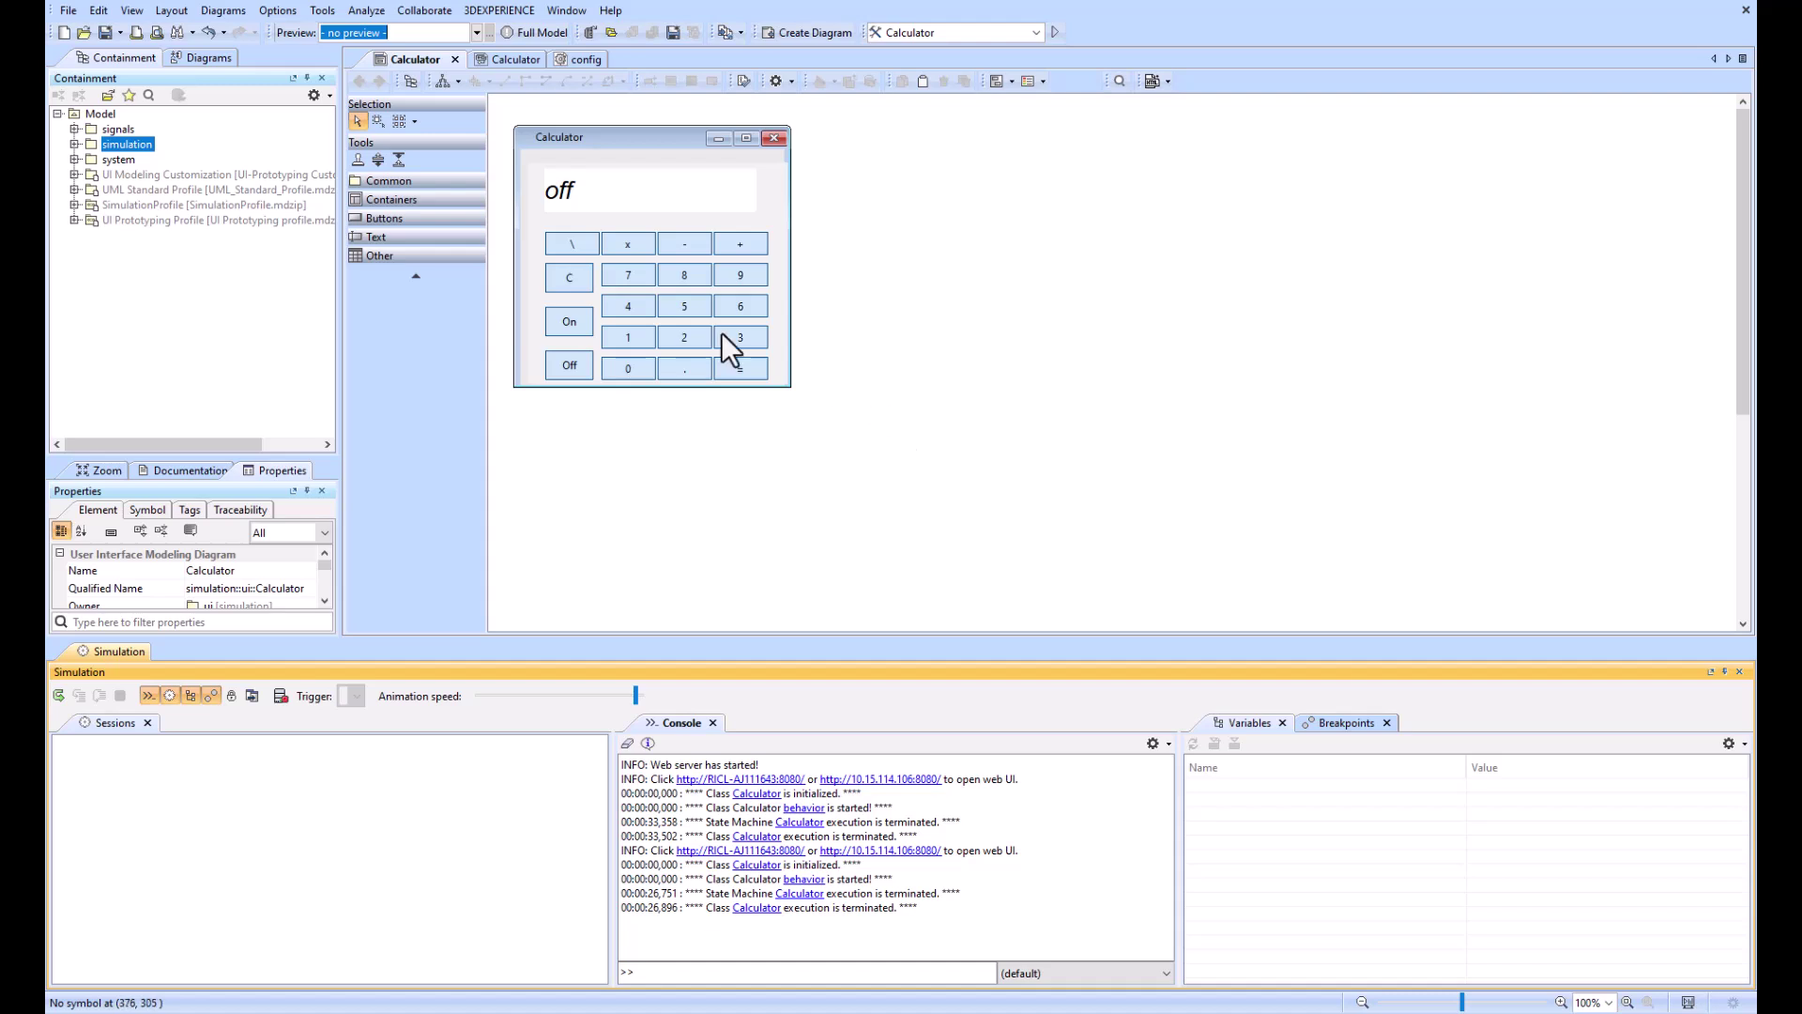
# Step: Expand system, the Calculator class and its Calculator state machine in the Containment tree
pyautogui.click(75, 159)
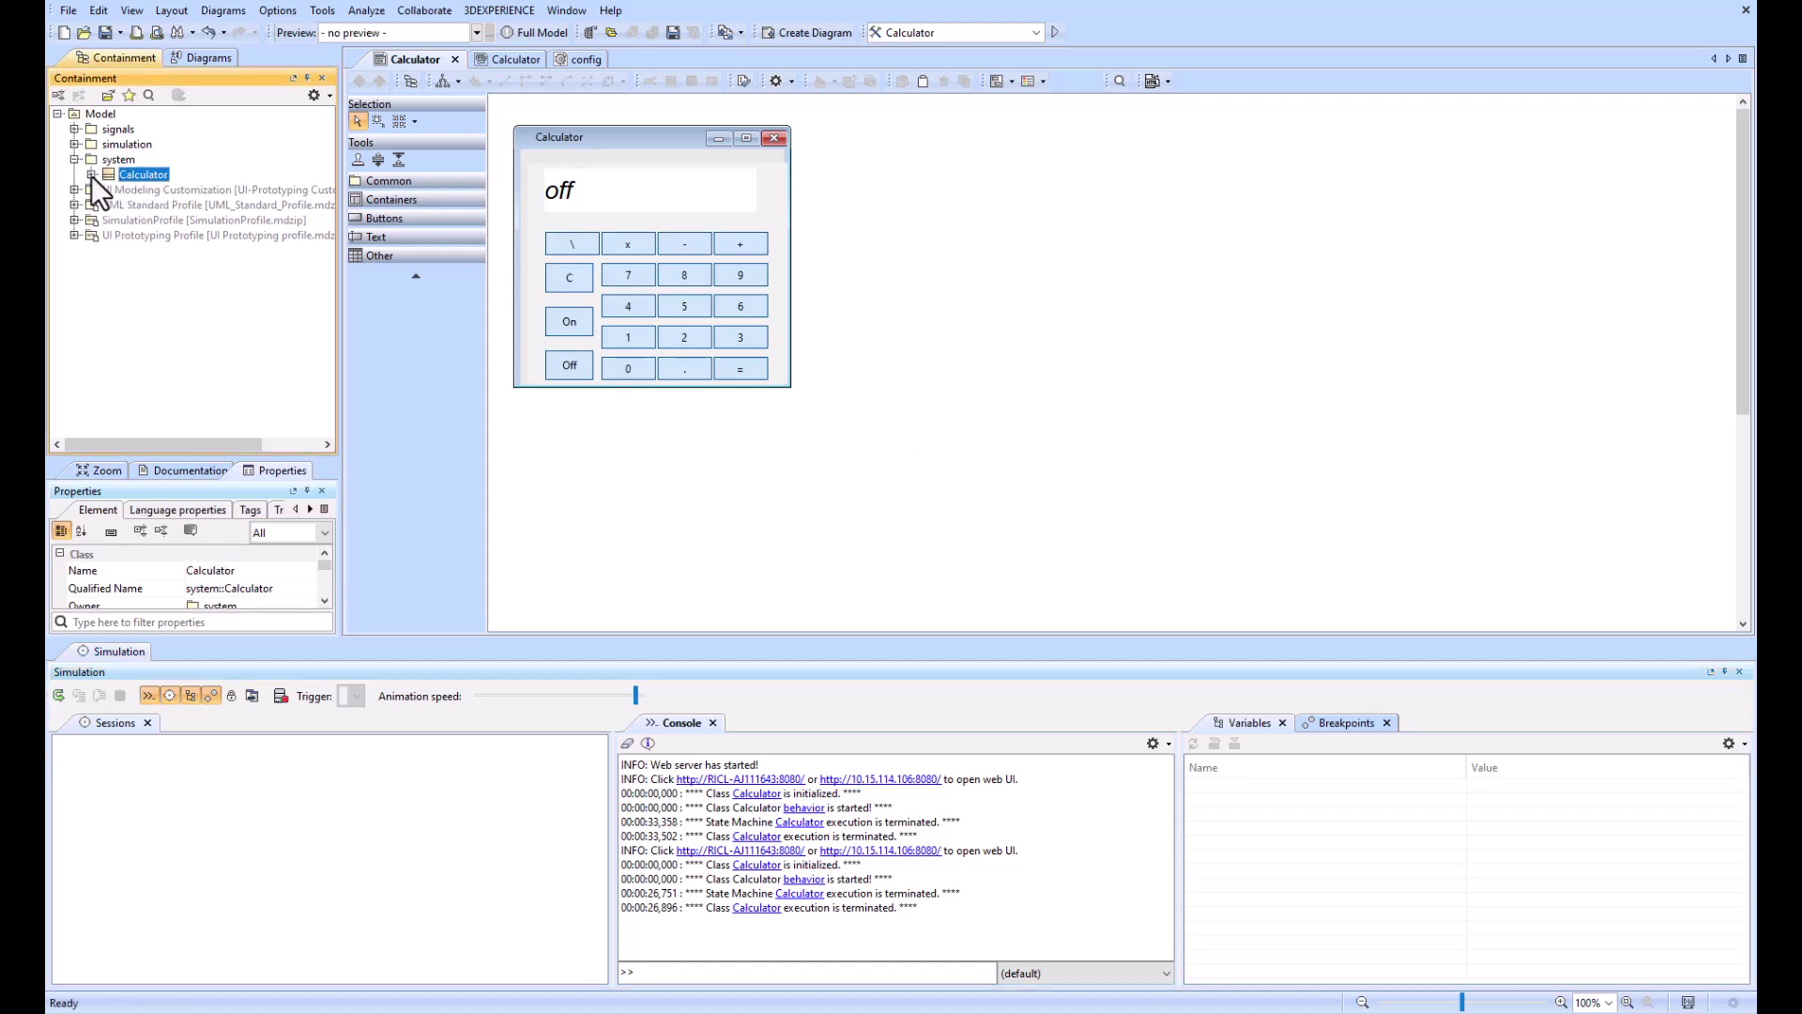
pyautogui.click(91, 174)
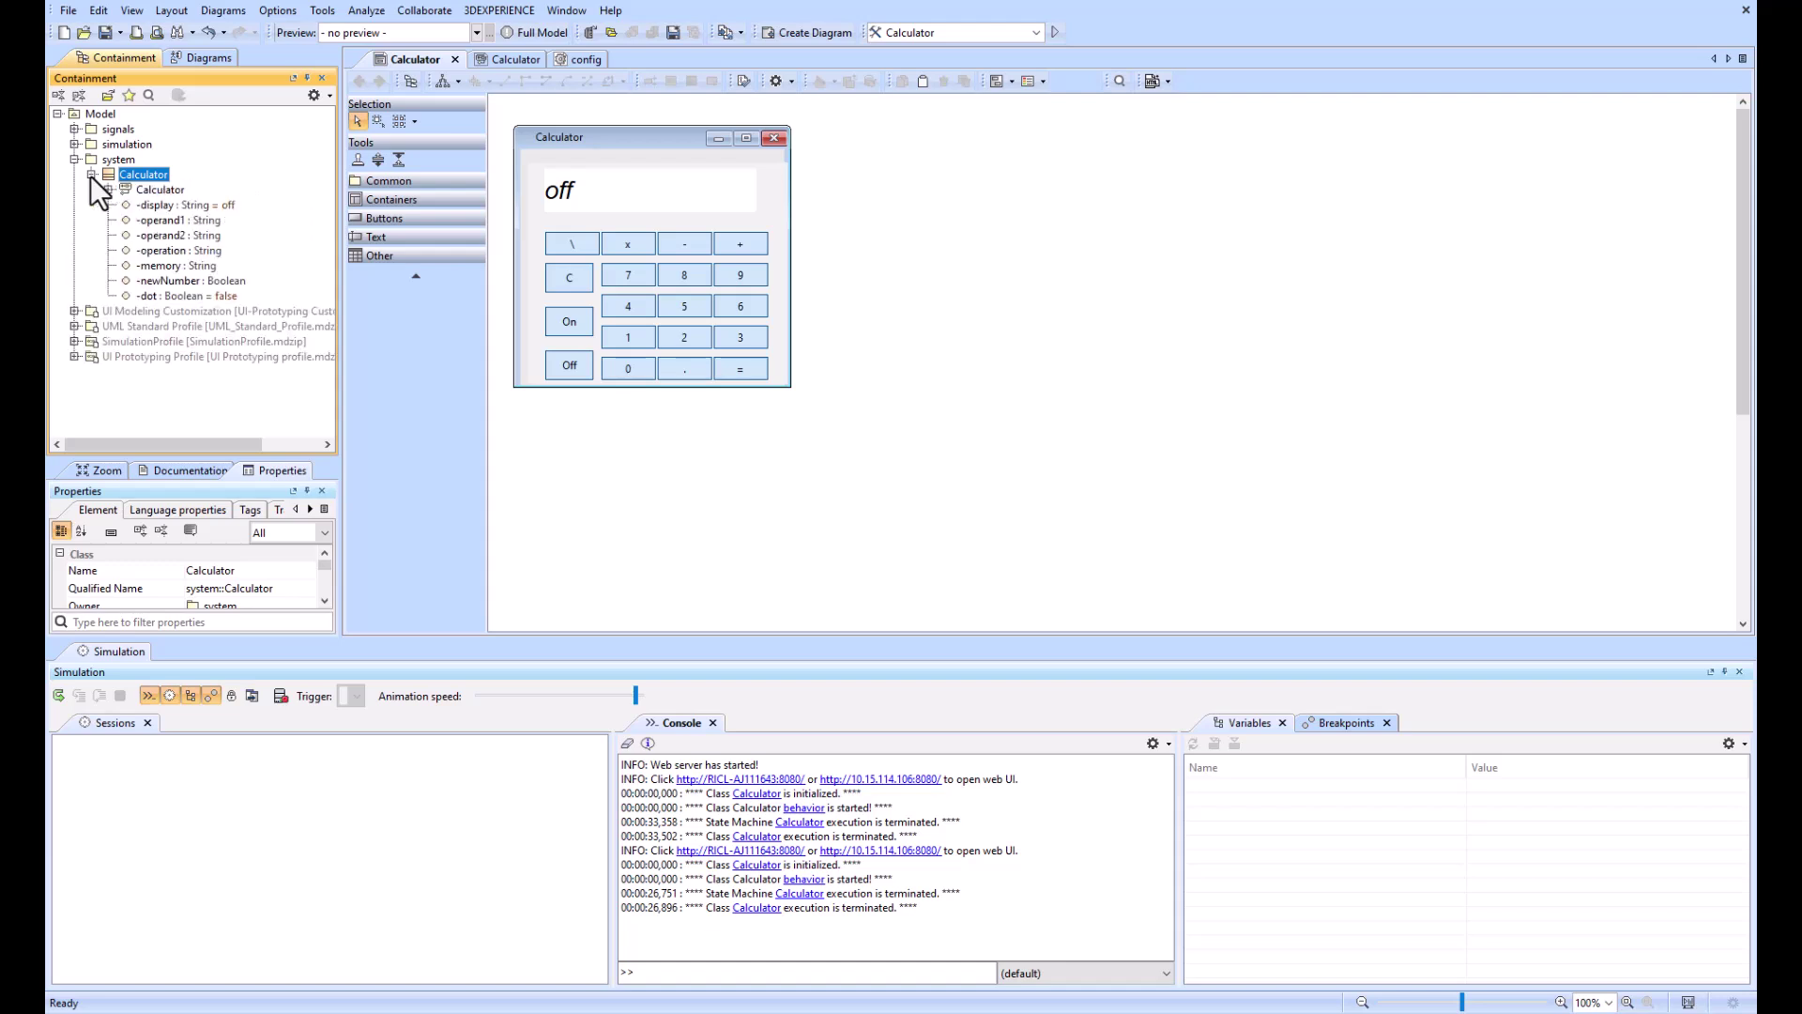
pyautogui.click(160, 191)
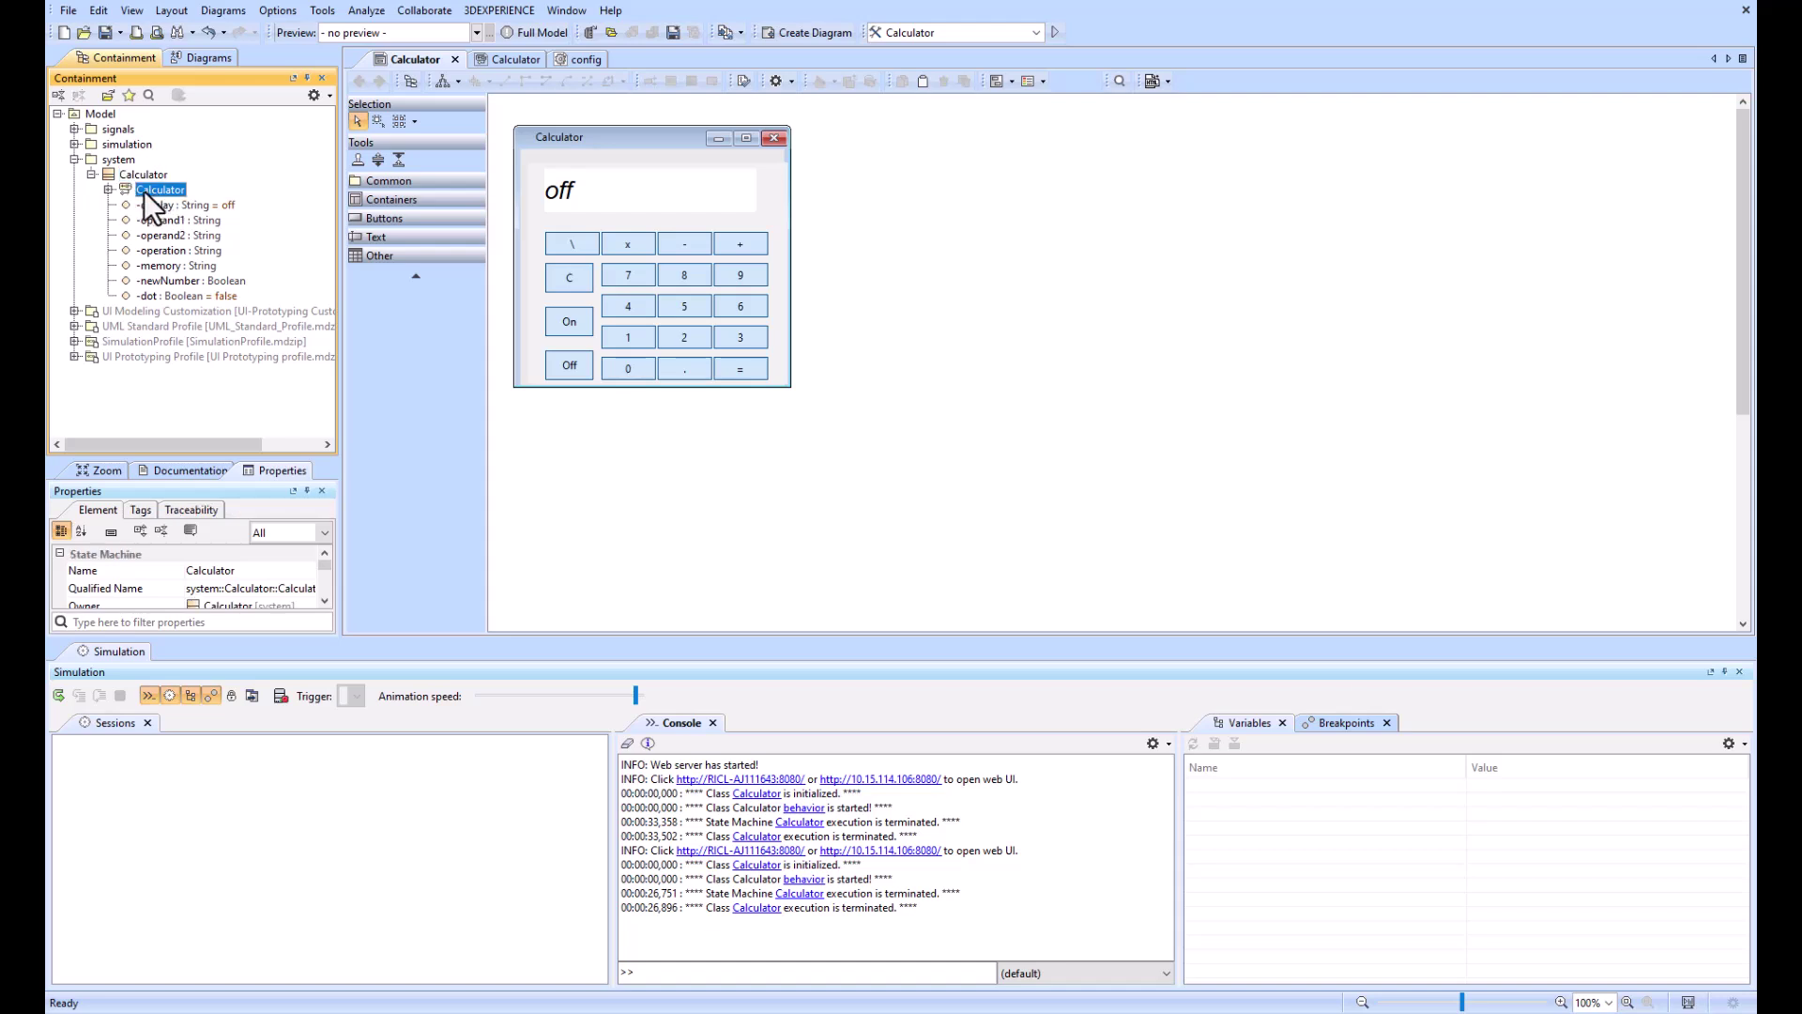
pyautogui.click(141, 176)
pyautogui.click(108, 189)
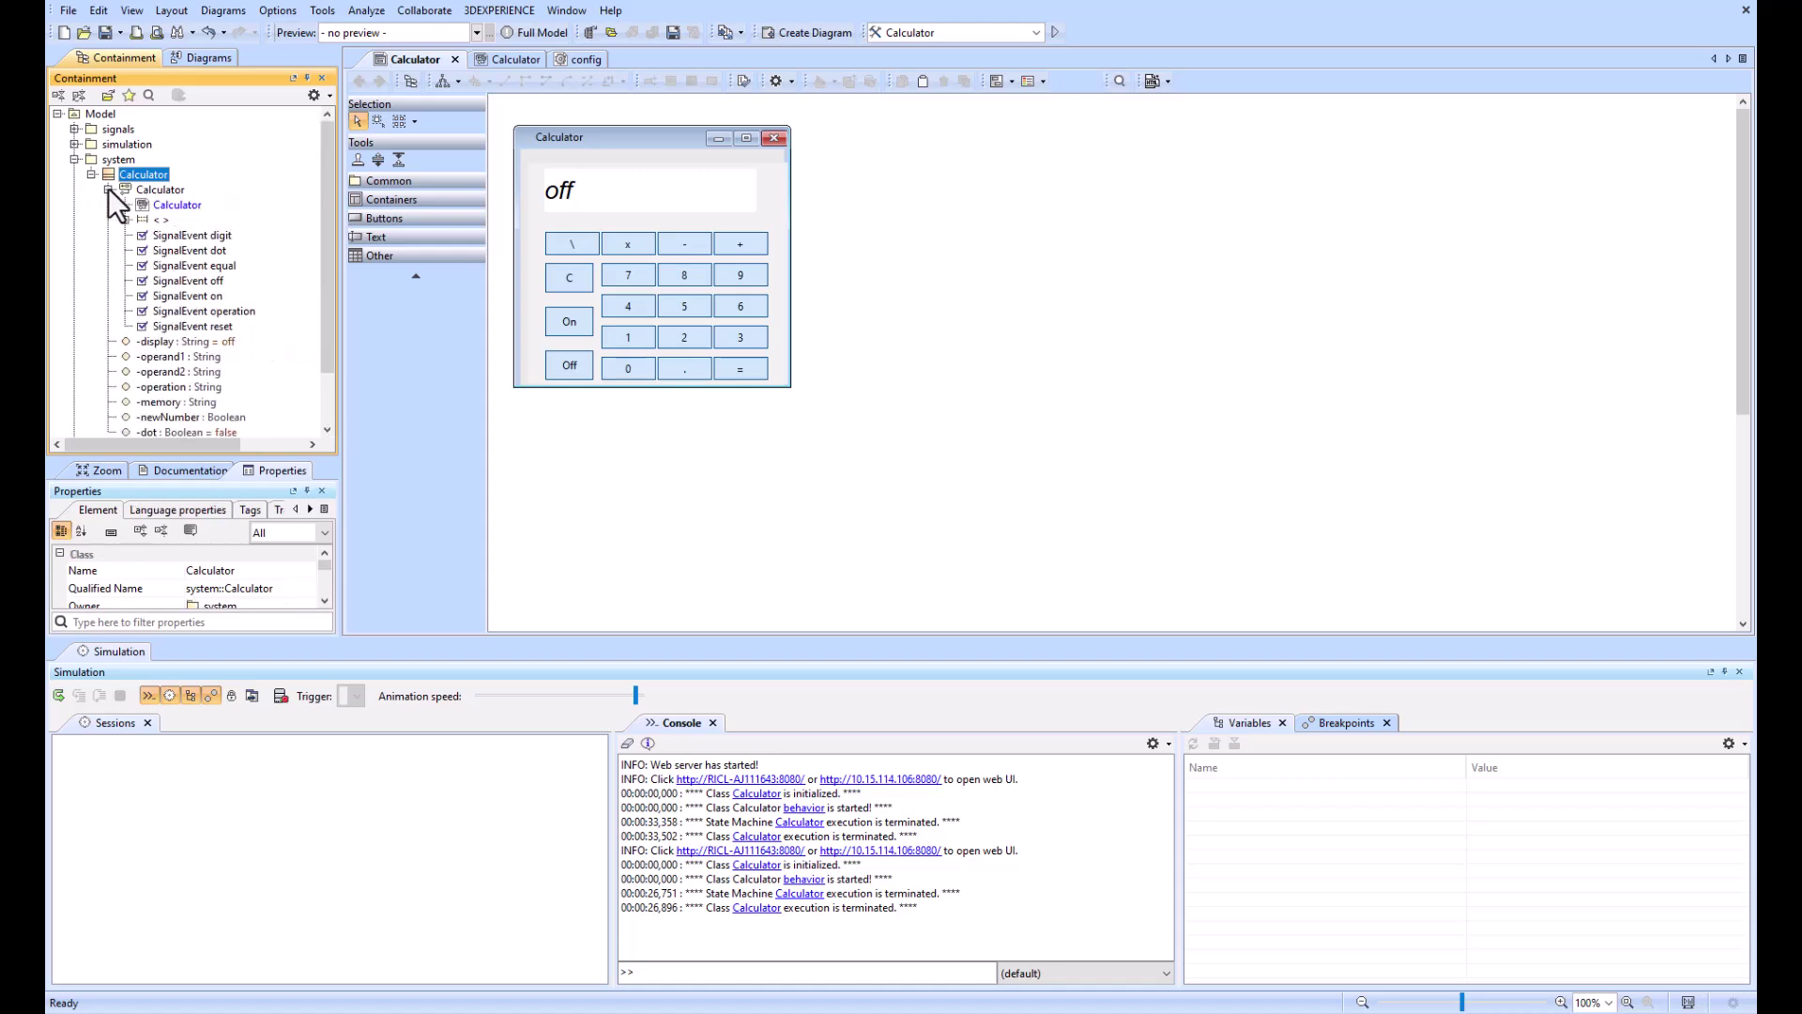
# Step: Open the Calculator state machine diagram enlarged and expand the on state's substates in the tree
pyautogui.doubleClick(176, 205)
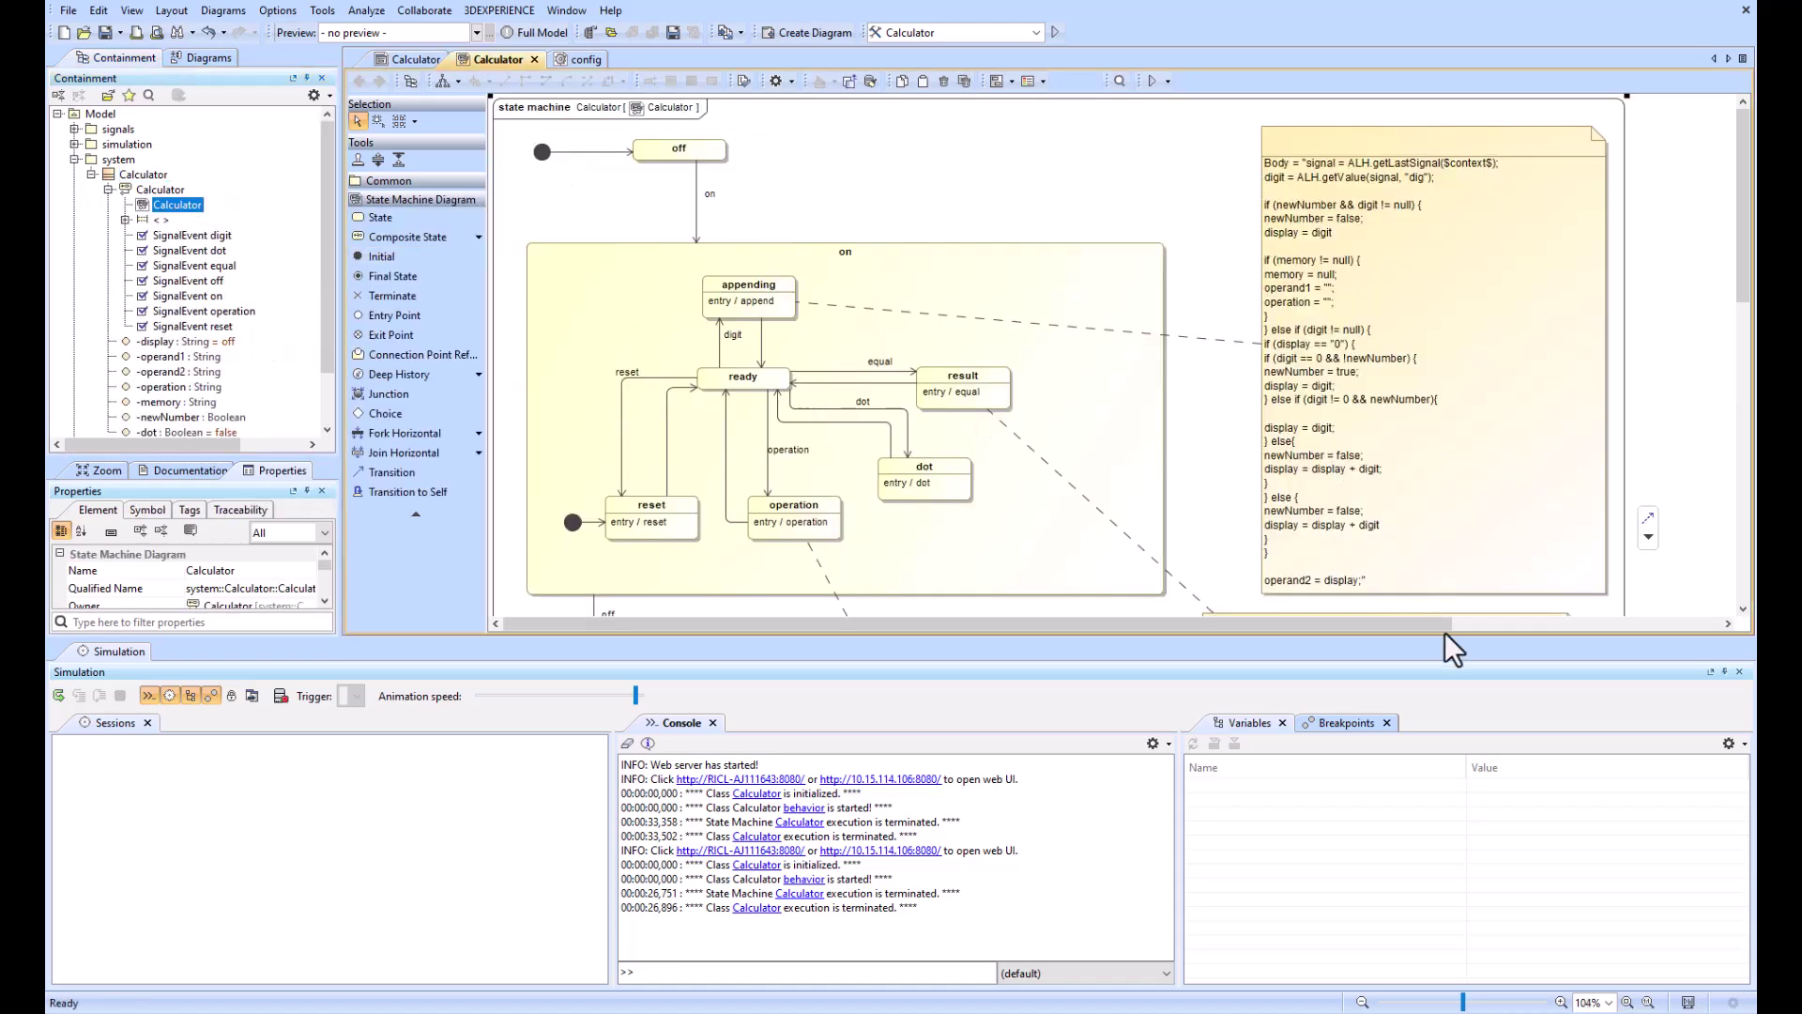
pyautogui.click(1737, 672)
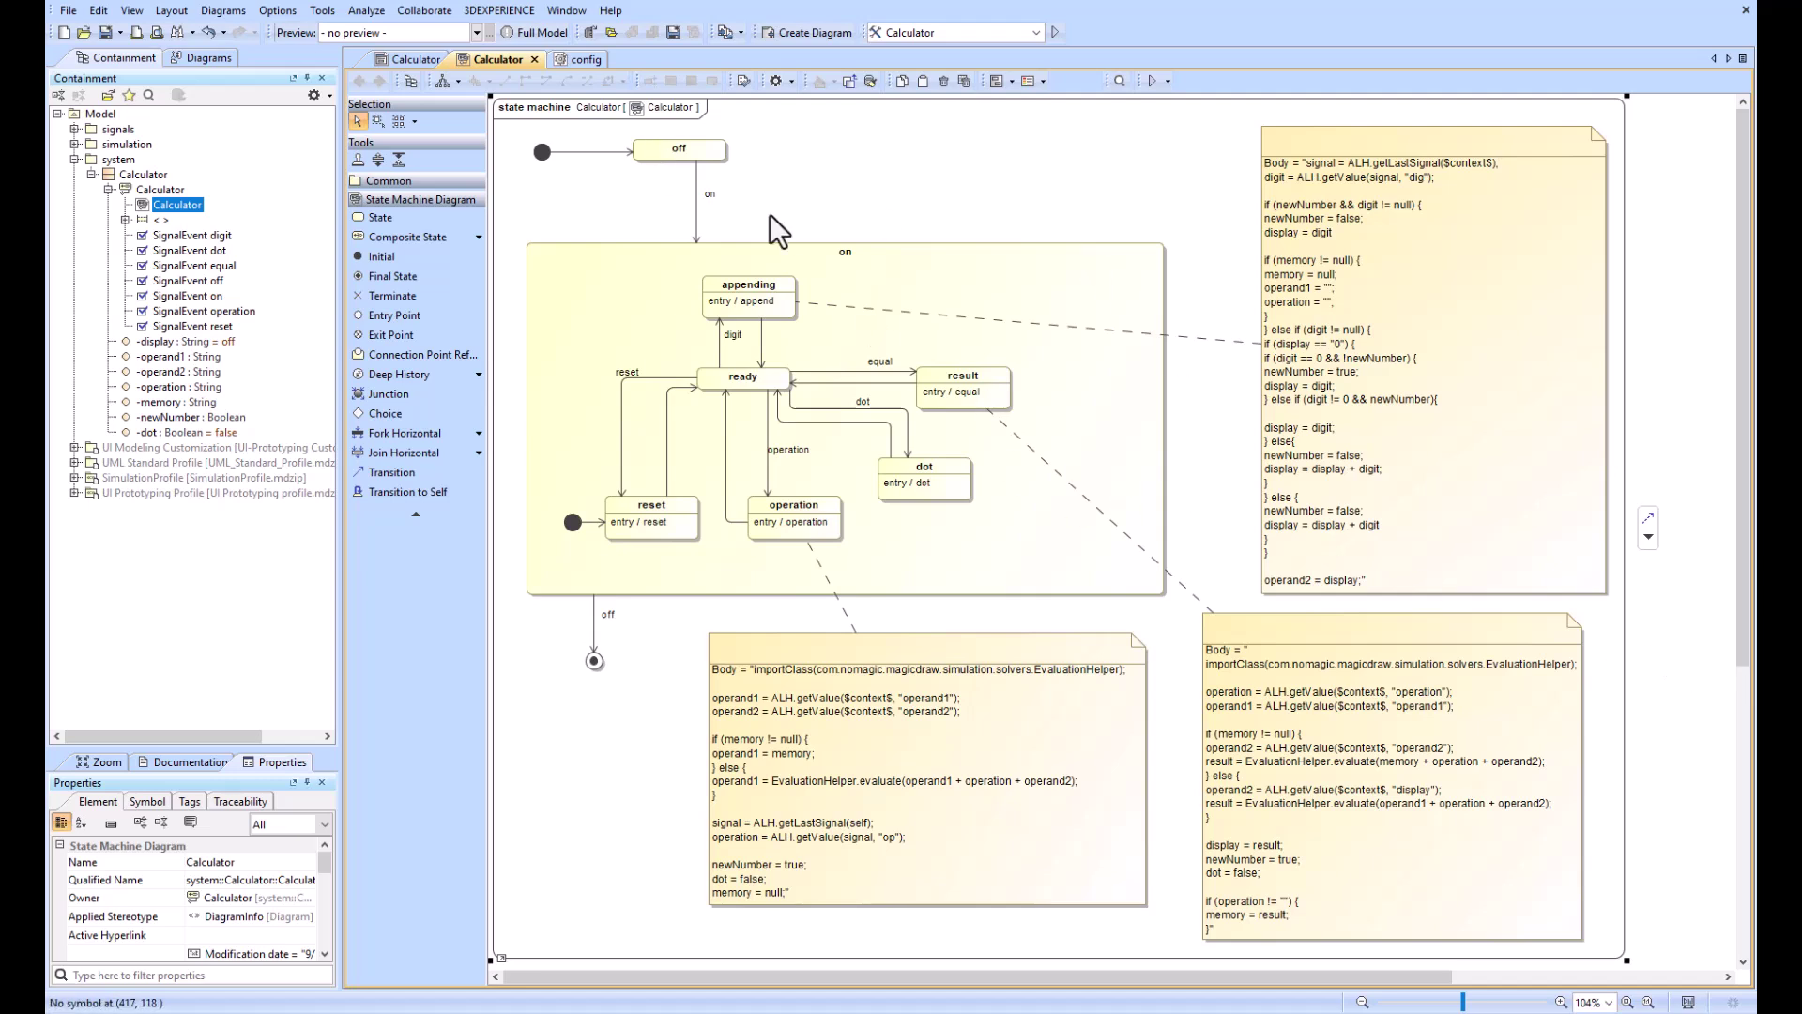
pyautogui.click(125, 220)
pyautogui.click(142, 296)
pyautogui.click(159, 310)
pyautogui.click(176, 356)
pyautogui.click(175, 387)
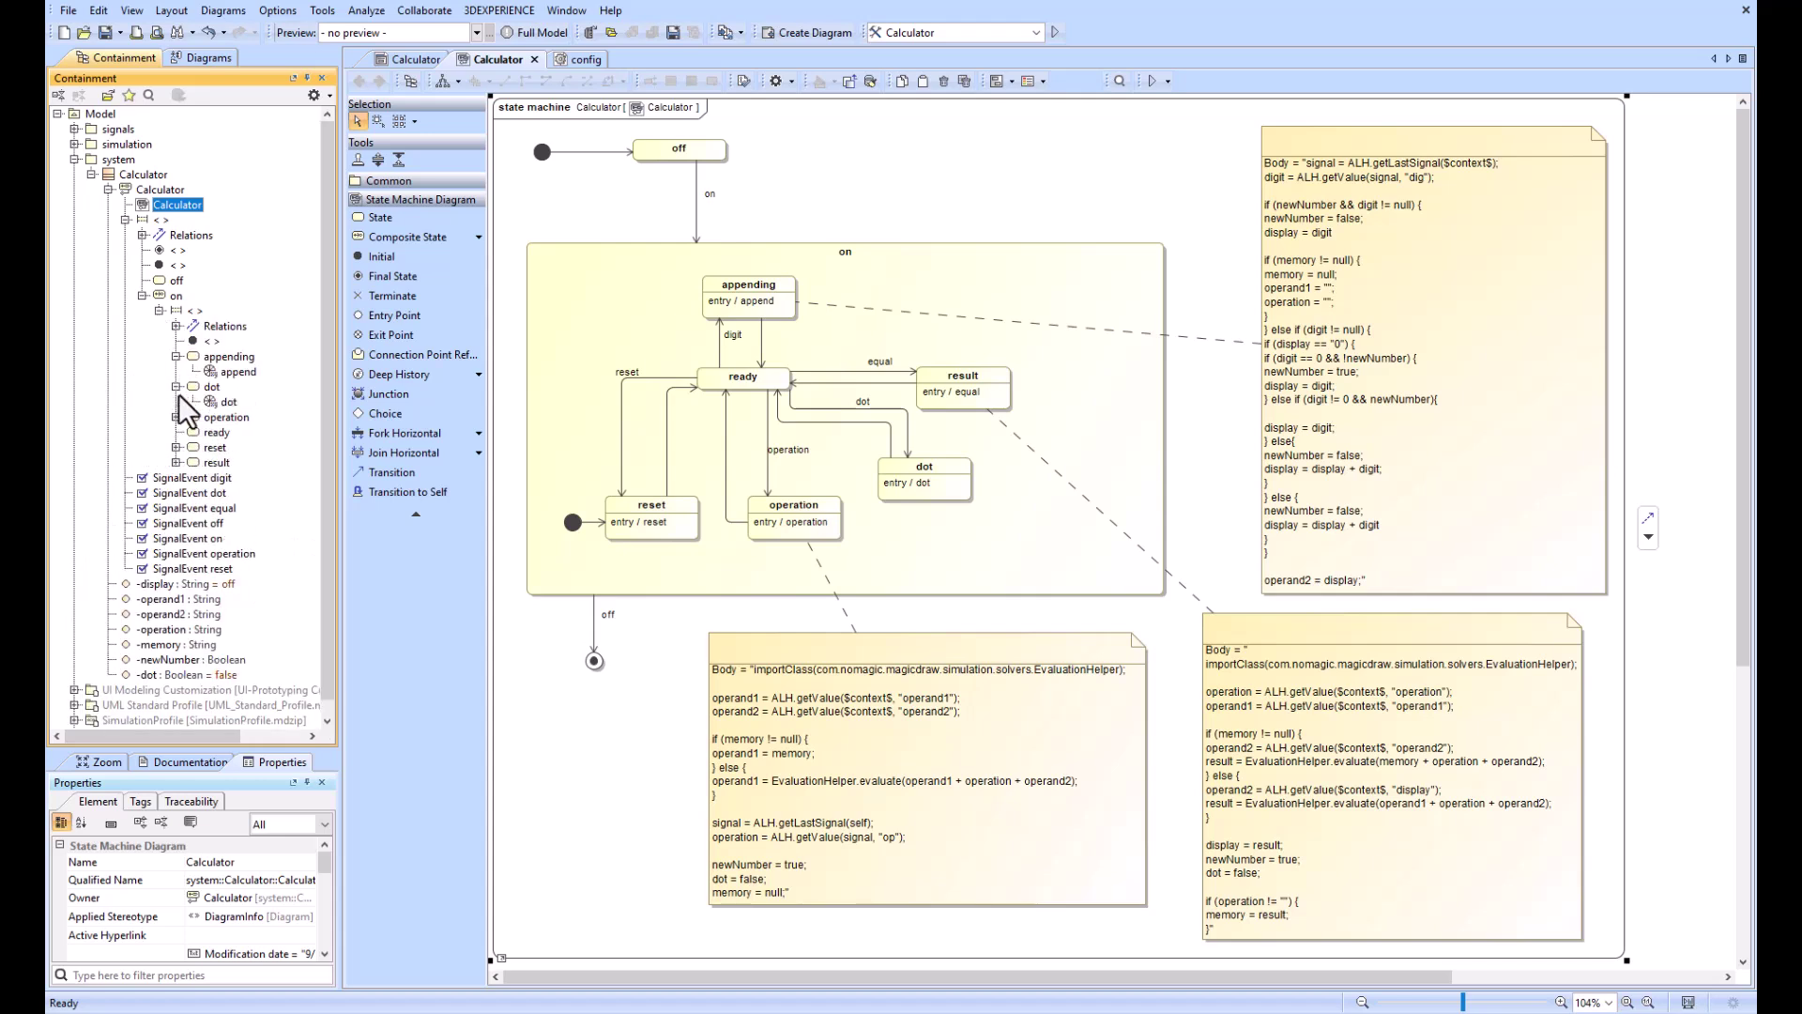
pyautogui.click(176, 417)
pyautogui.click(175, 463)
pyautogui.click(175, 492)
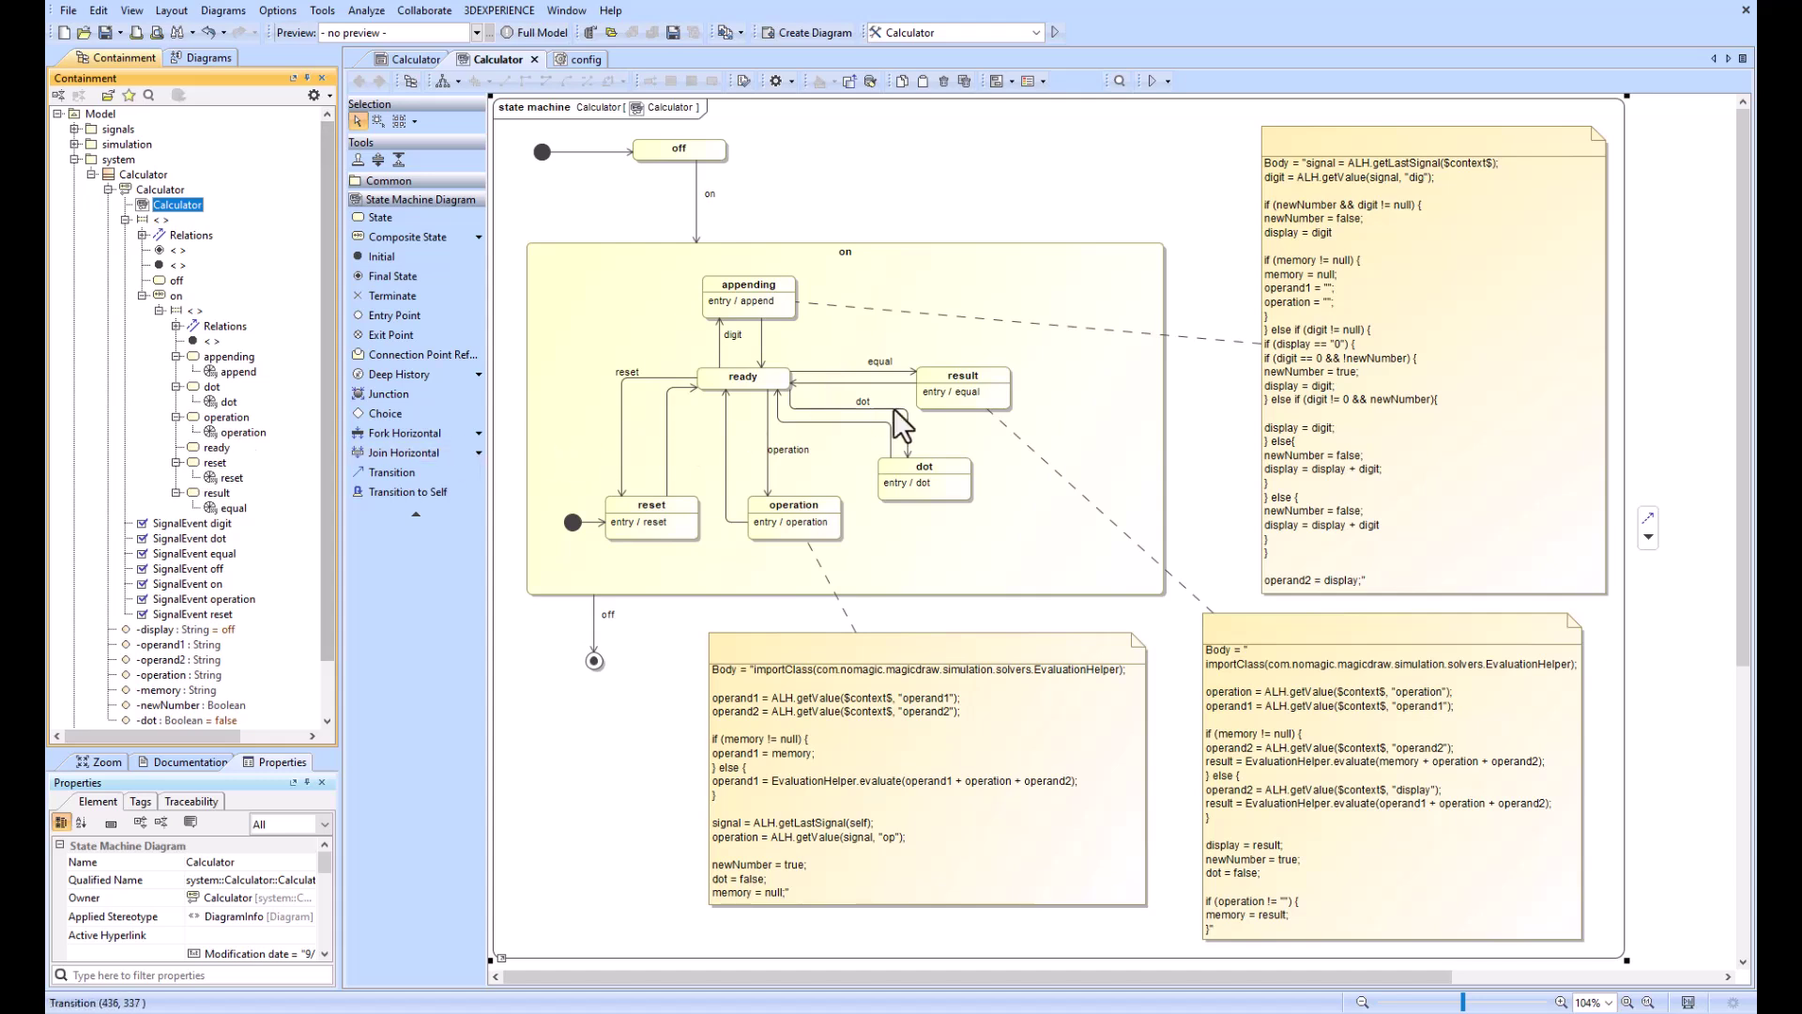
# Step: Inspect the operation, dot, reset and equal entry behaviours and the lower-left code note
pyautogui.click(243, 432)
pyautogui.click(229, 401)
pyautogui.click(232, 478)
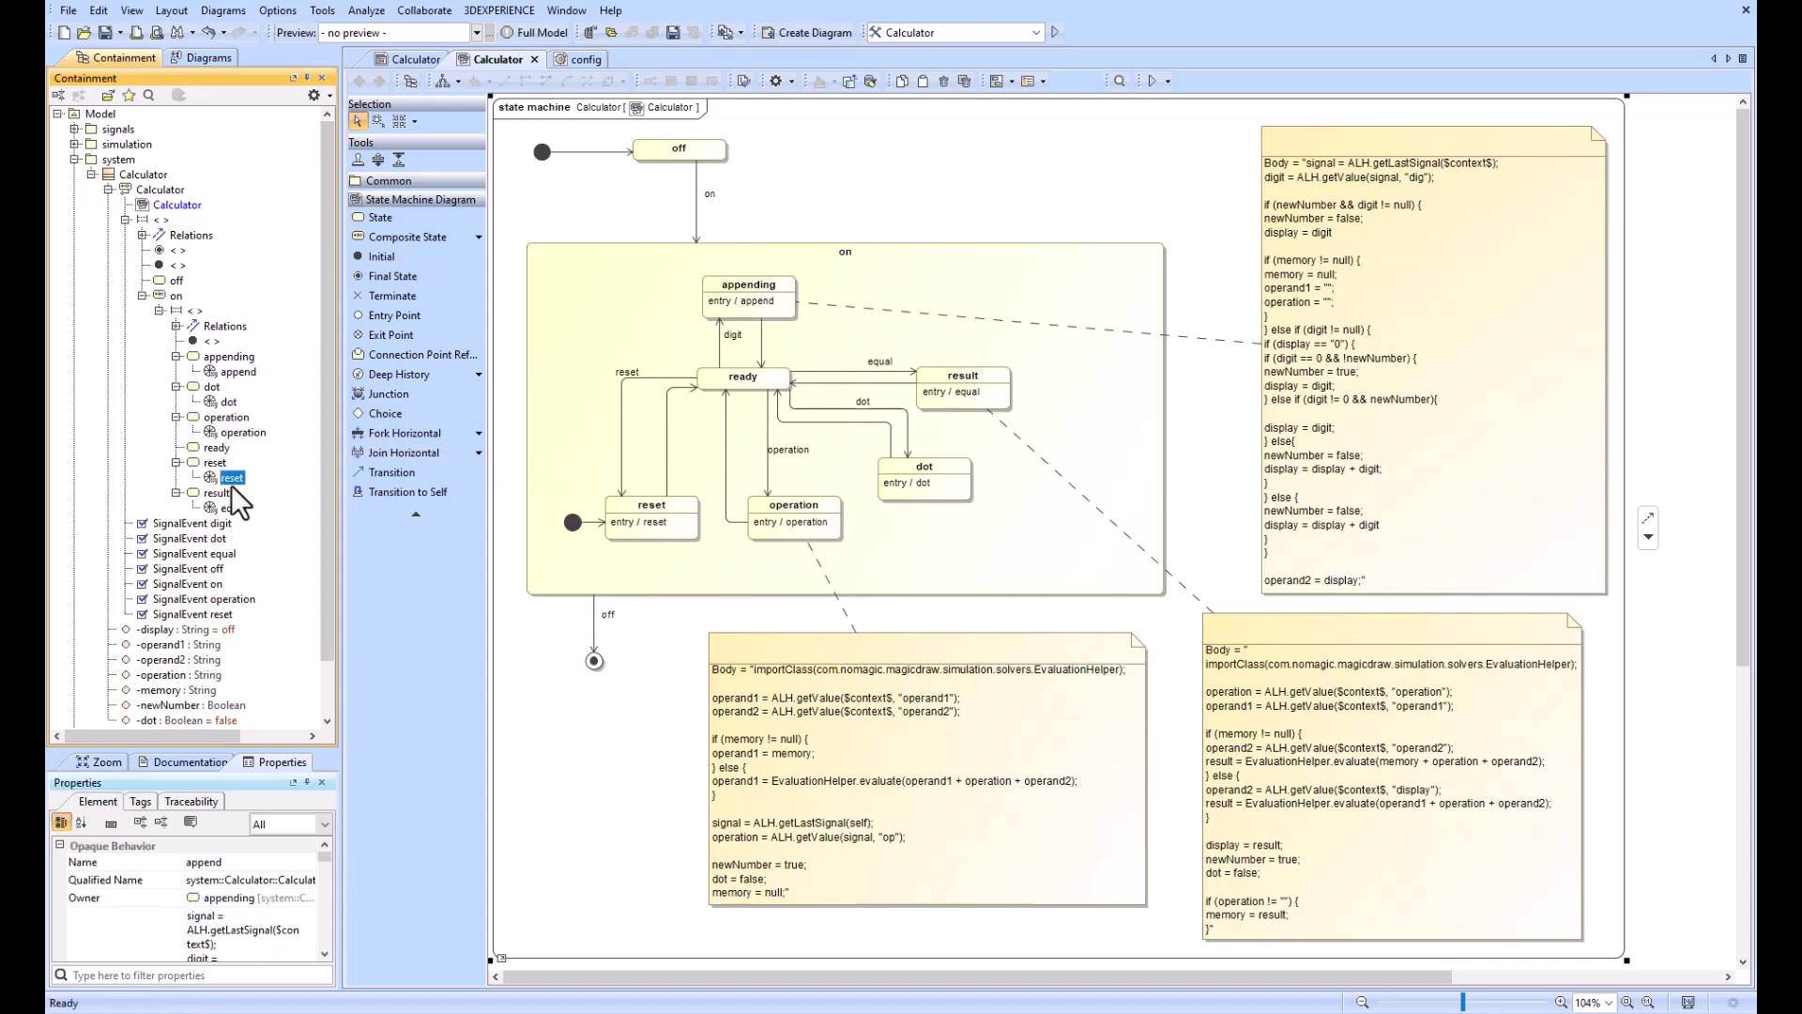
pyautogui.click(234, 507)
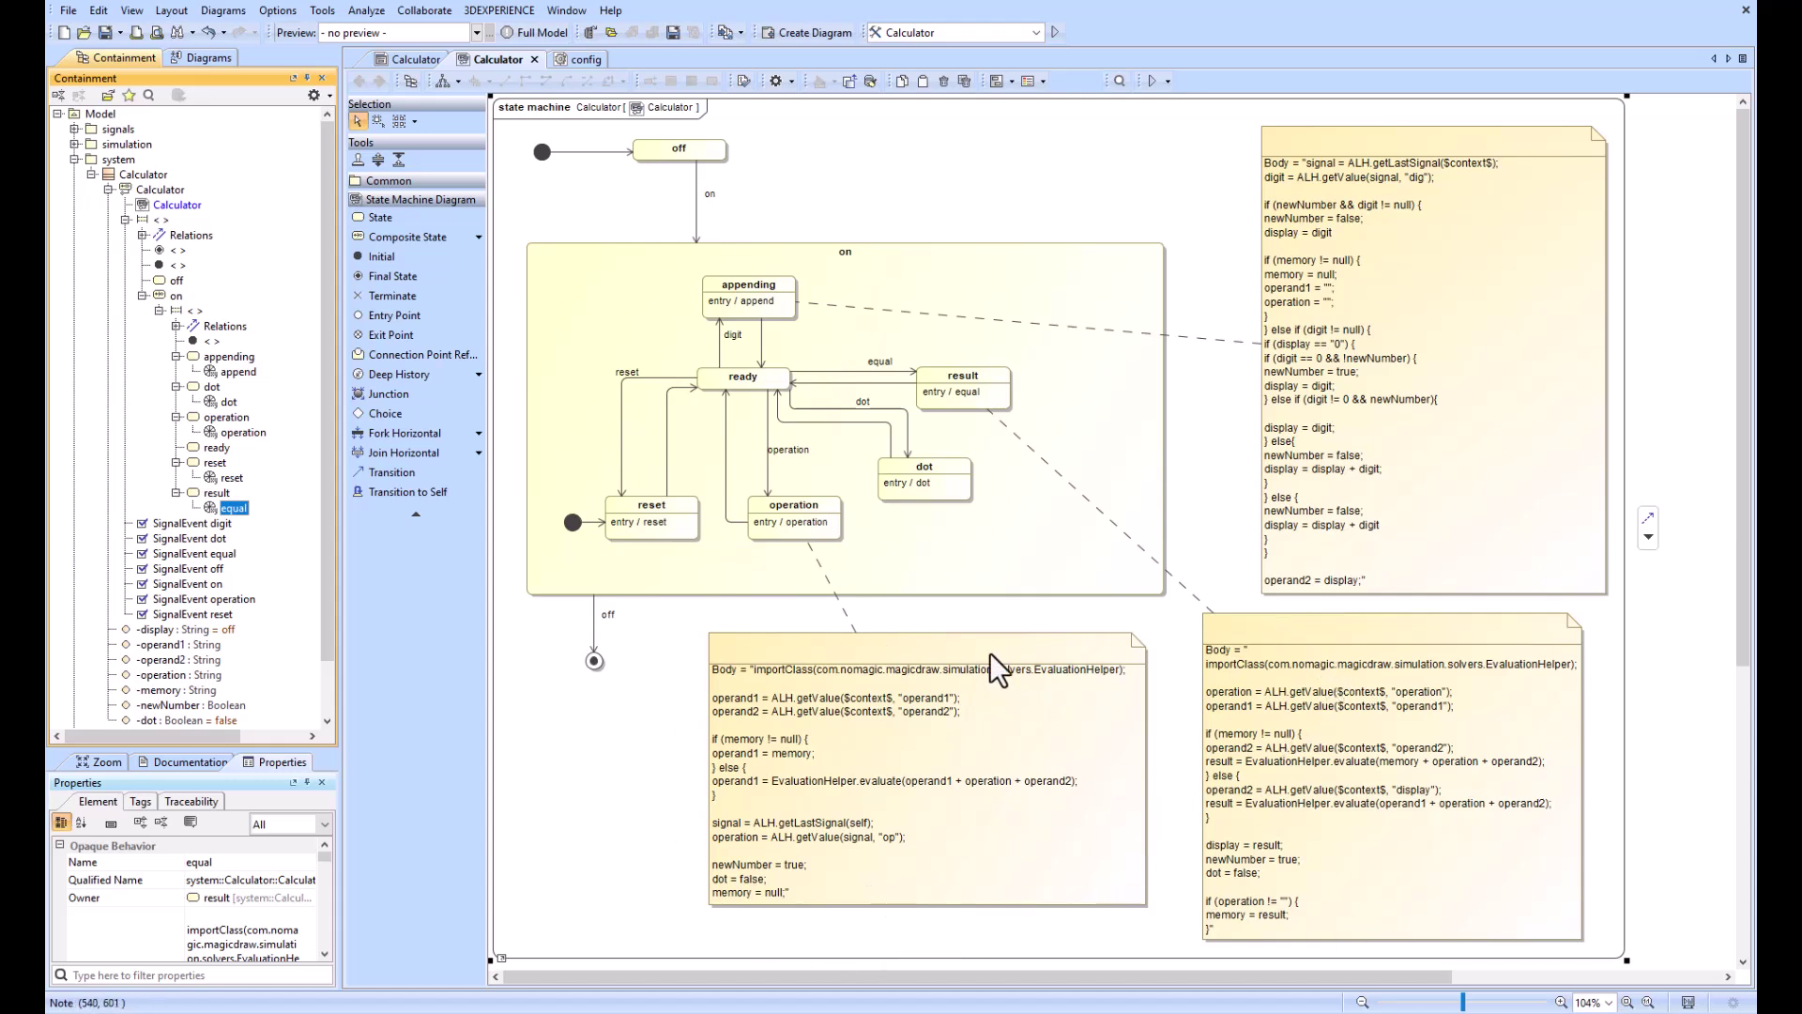
pyautogui.click(1006, 674)
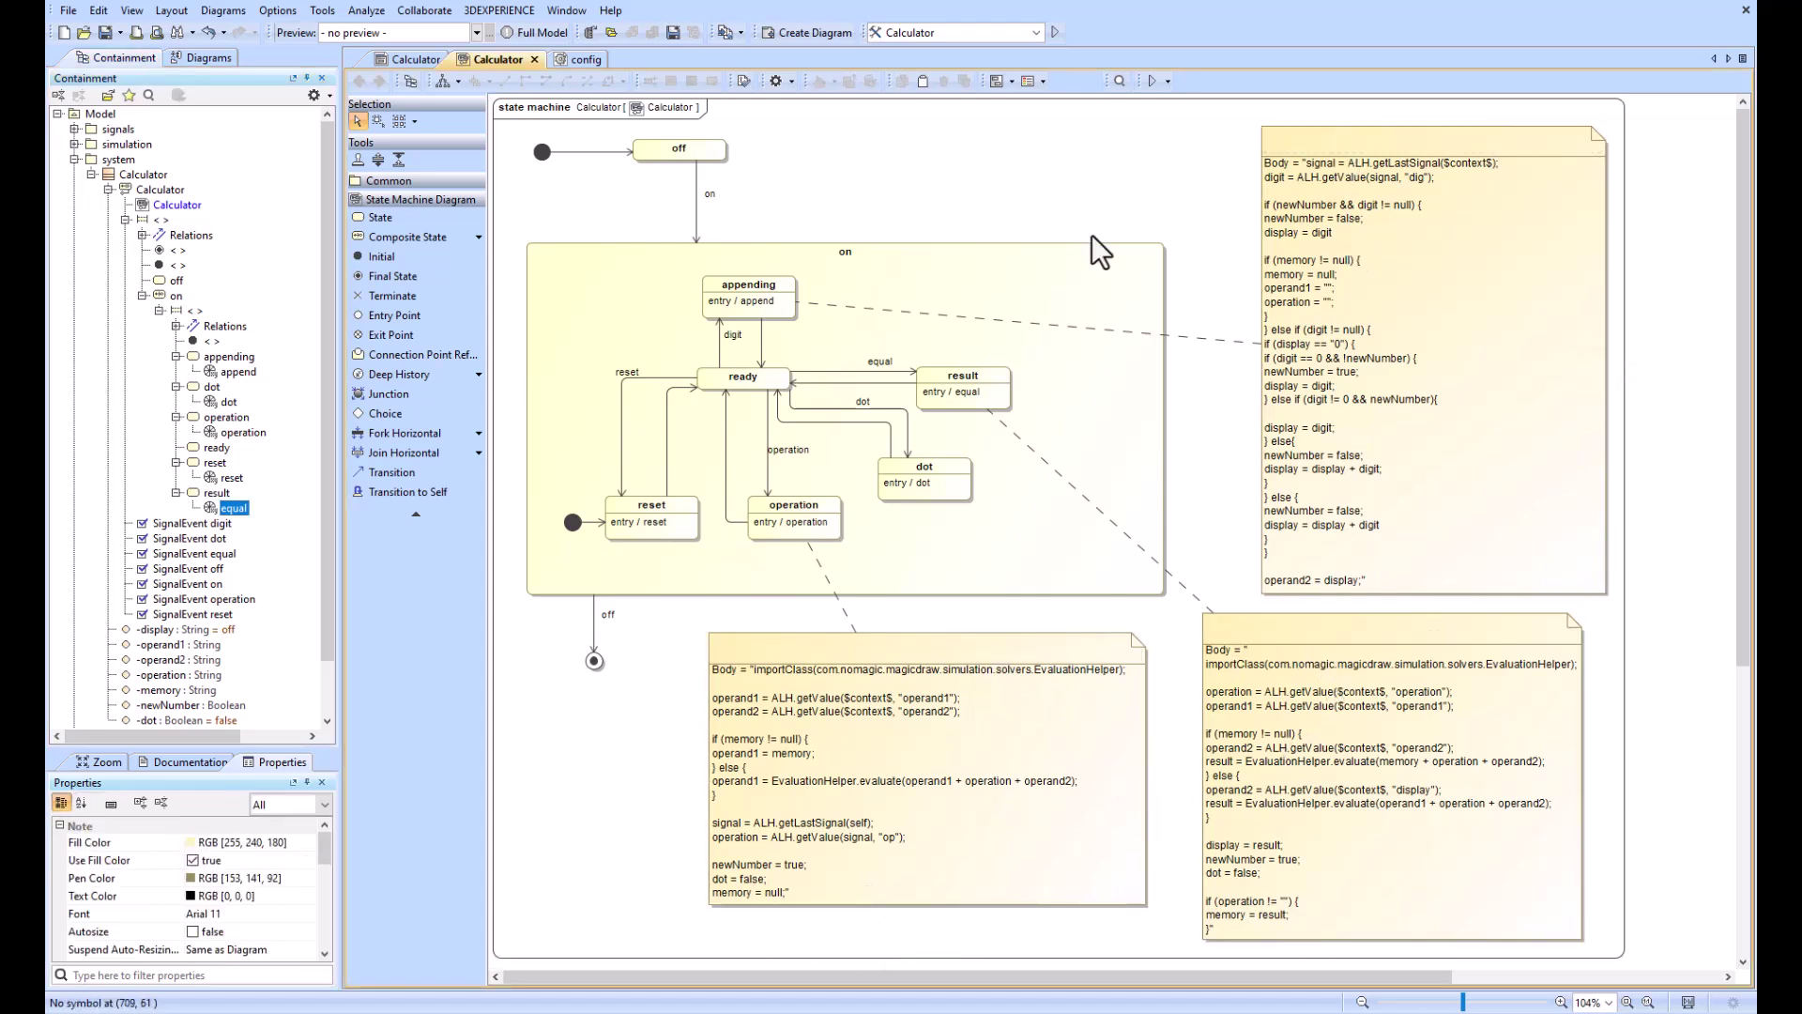
pyautogui.press('Escape')
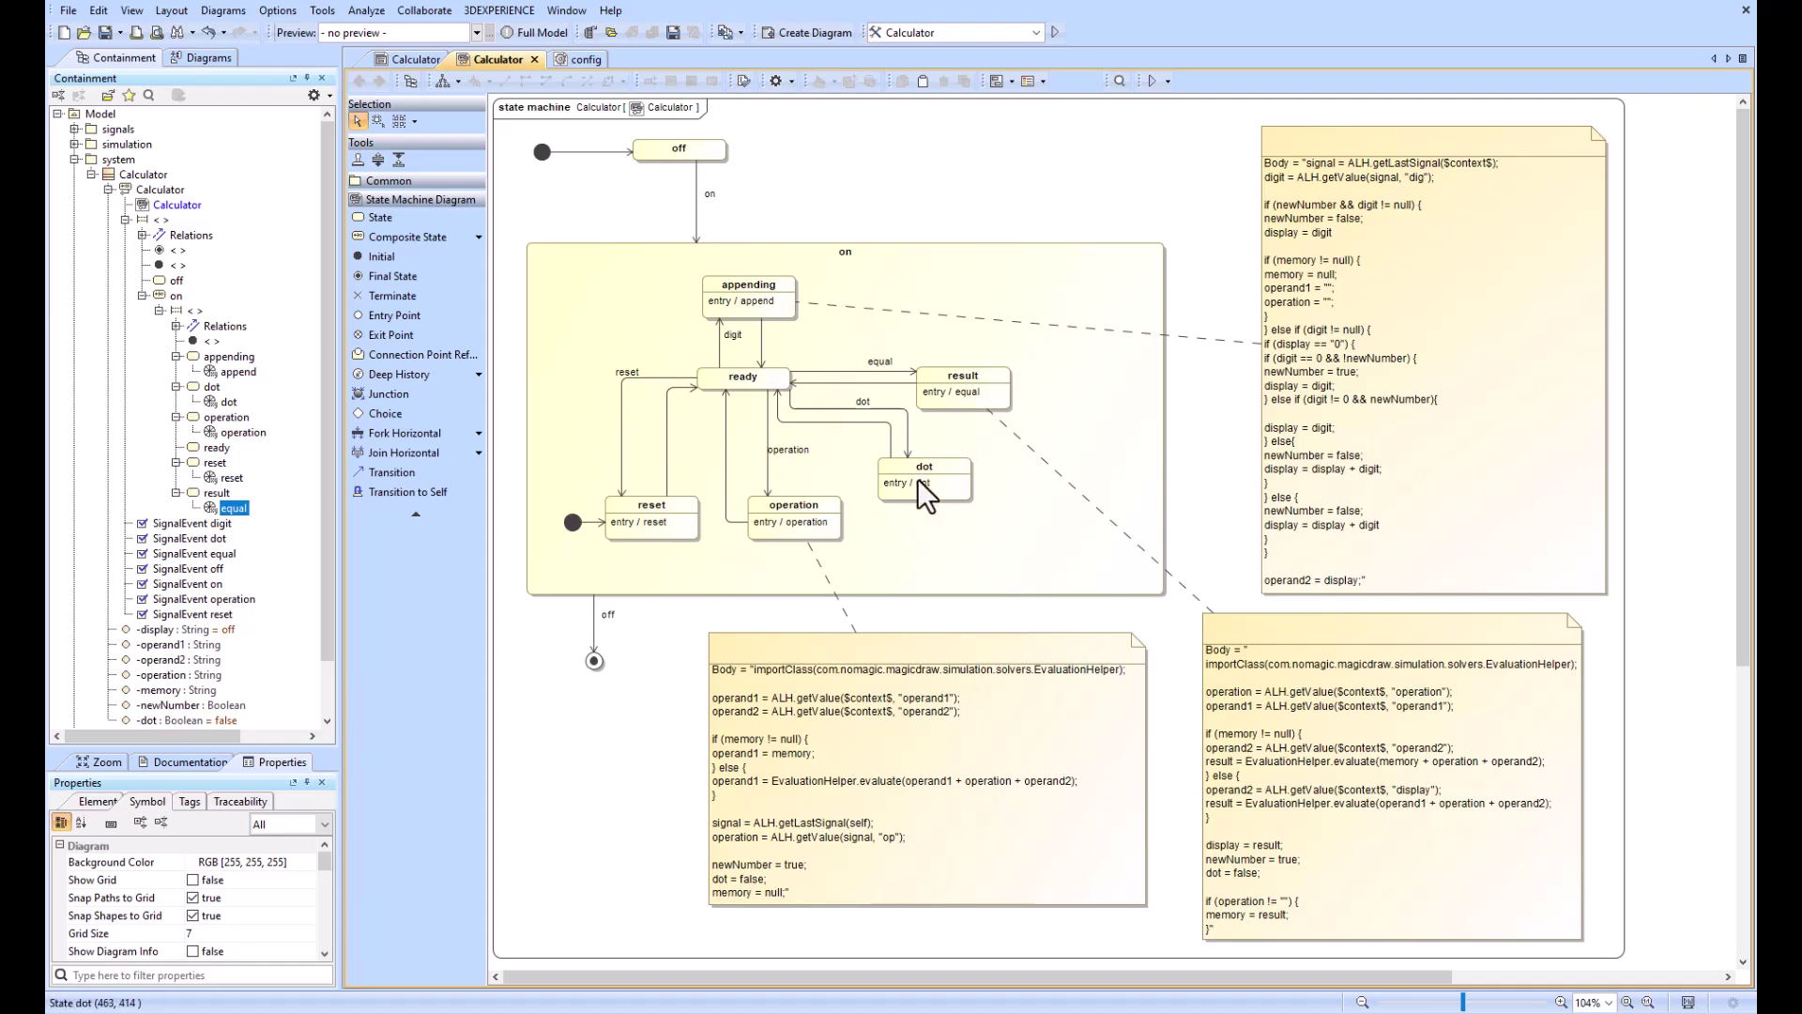
pyautogui.click(964, 394)
pyautogui.doubleClick(964, 395)
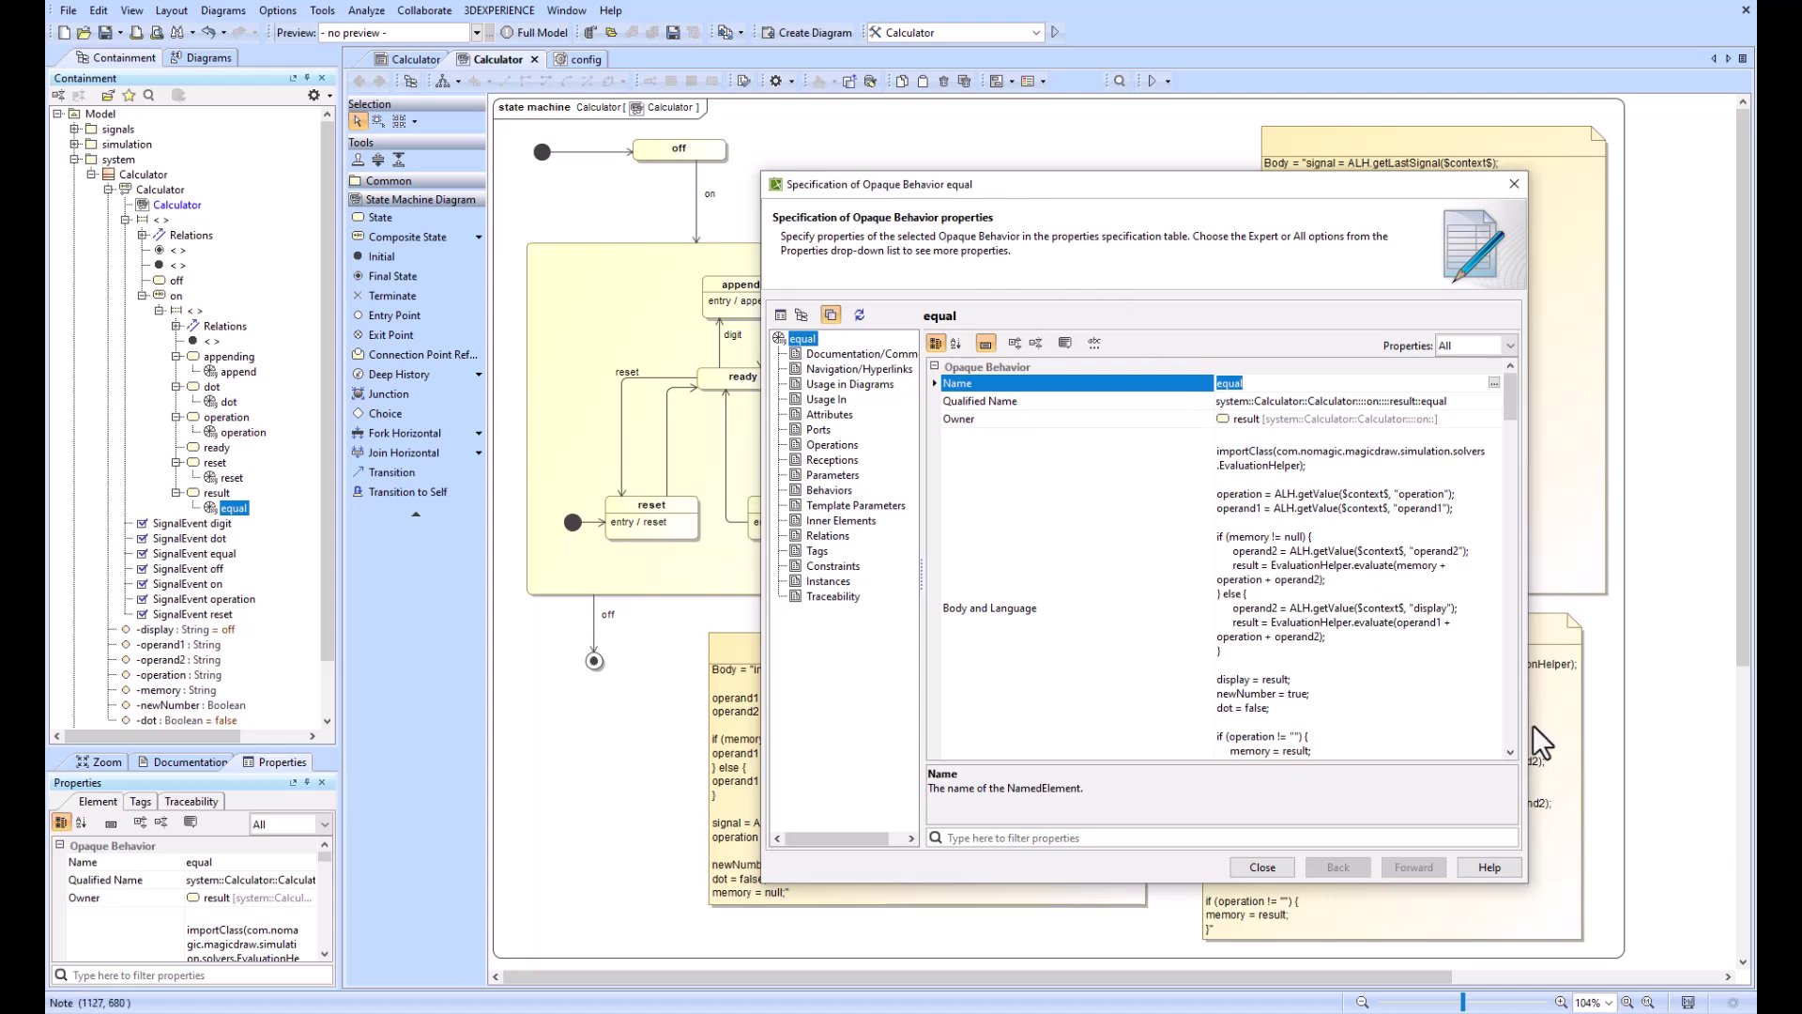
pyautogui.moveTo(1528, 736); pyautogui.dragTo(1629, 714)
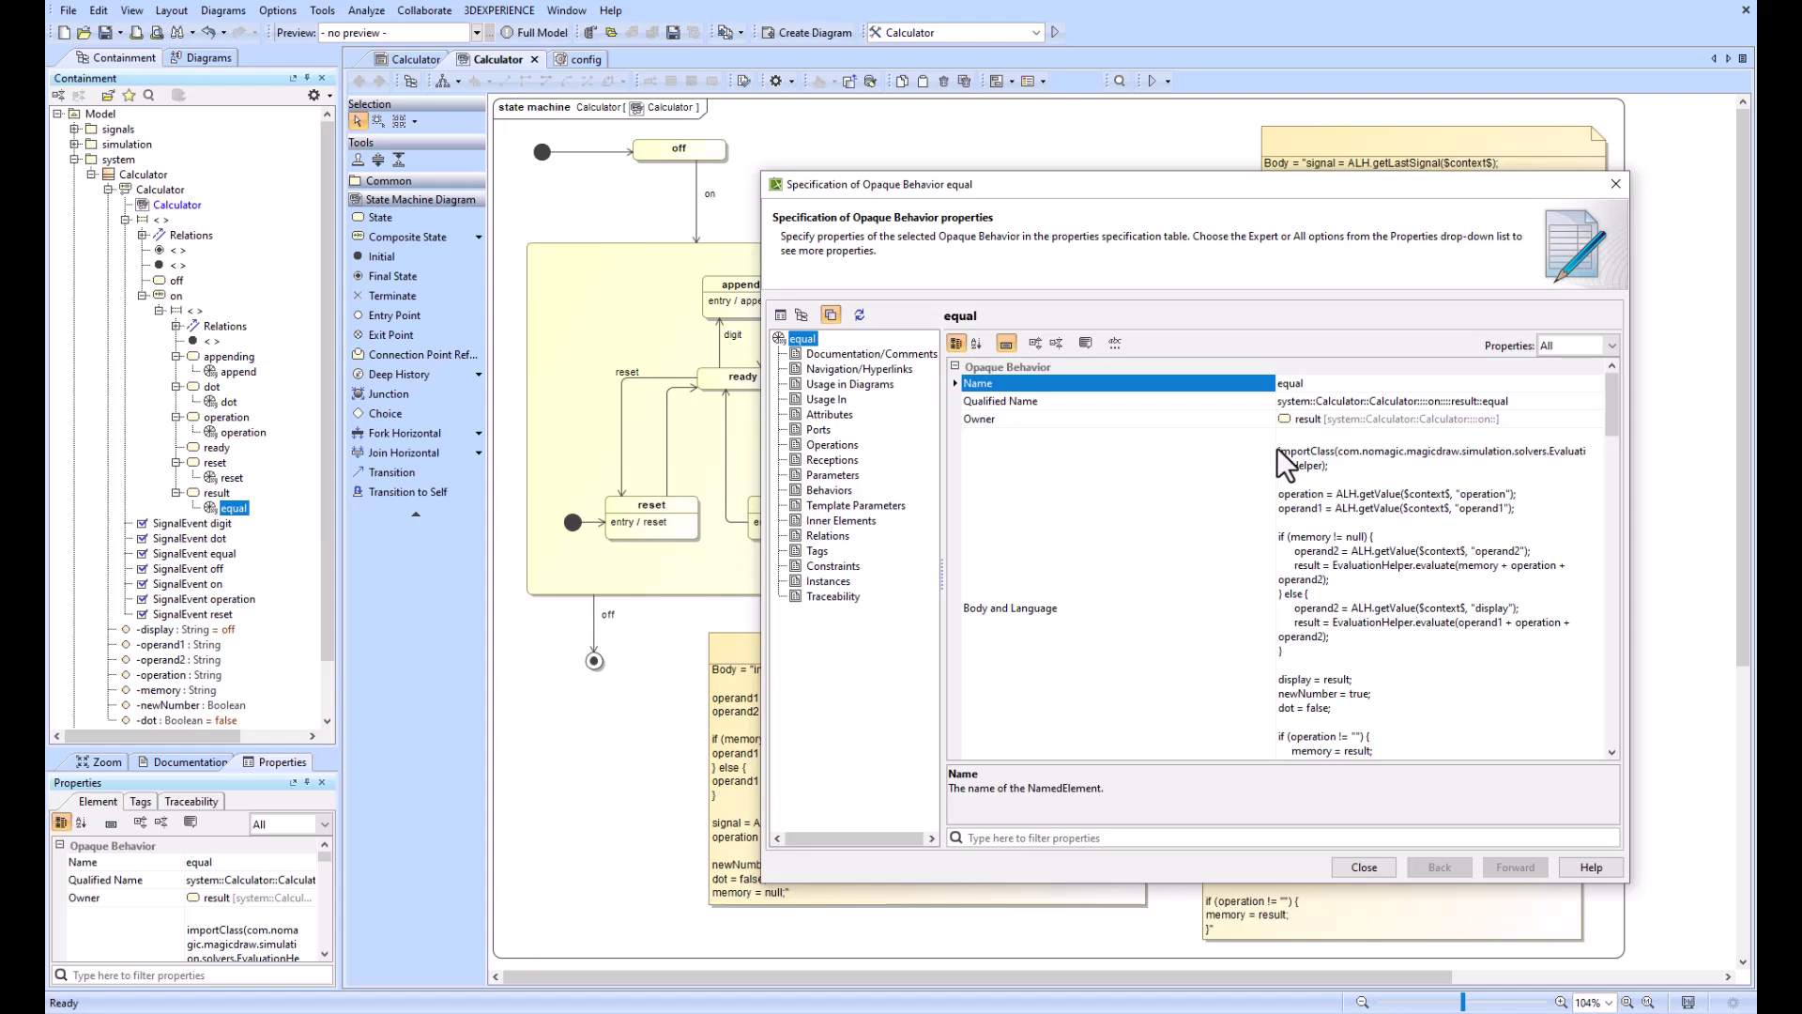
pyautogui.moveTo(1284, 464); pyautogui.dragTo(1113, 469)
pyautogui.click(1516, 477)
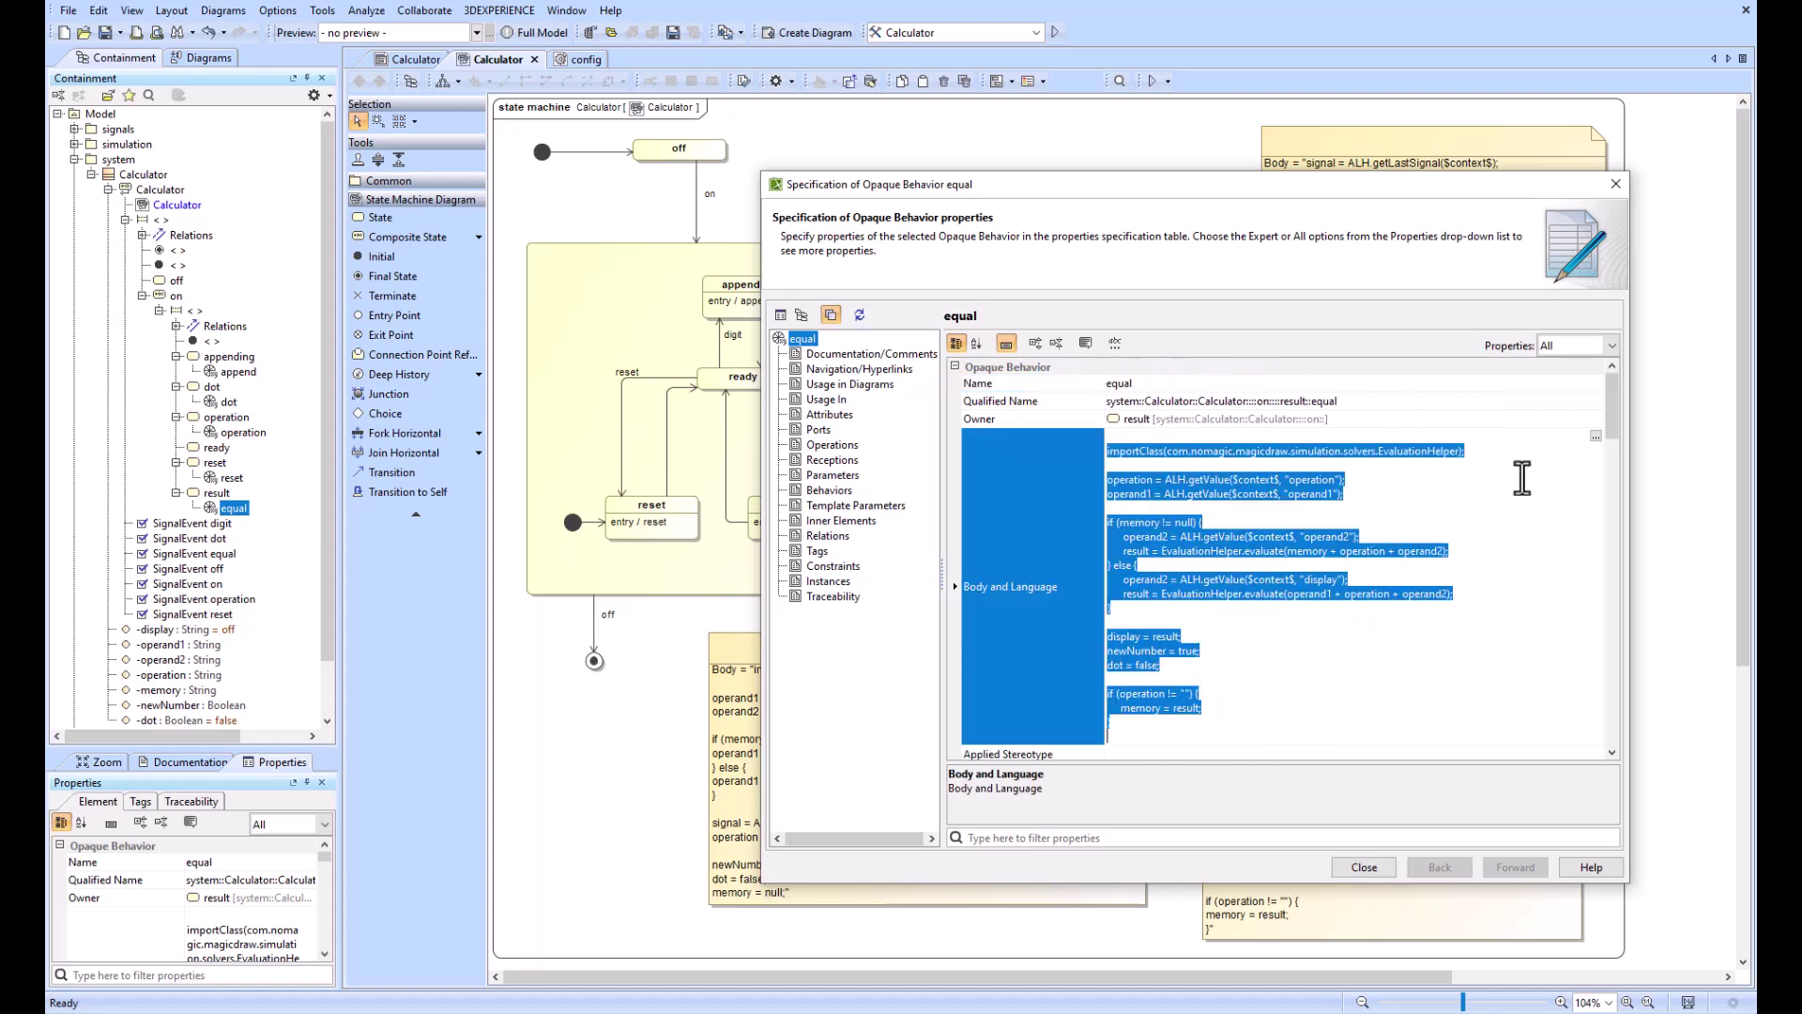
pyautogui.click(1596, 437)
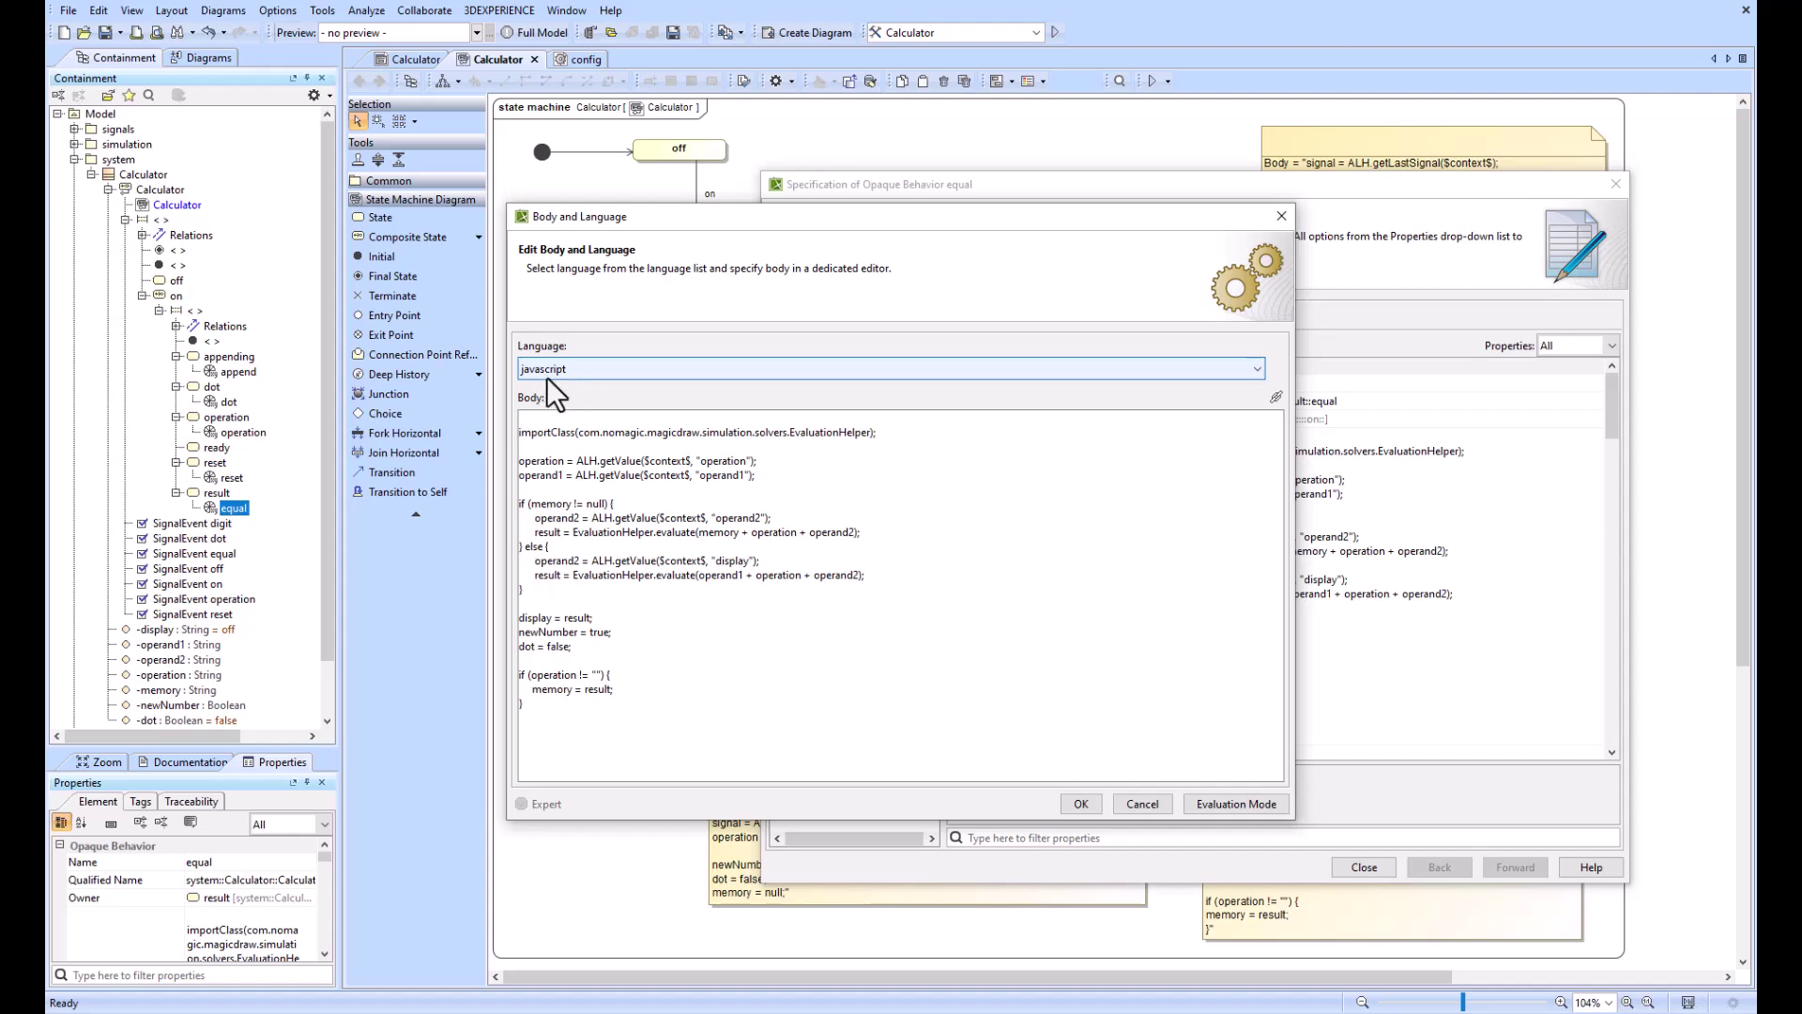
pyautogui.click(1082, 804)
pyautogui.click(1363, 868)
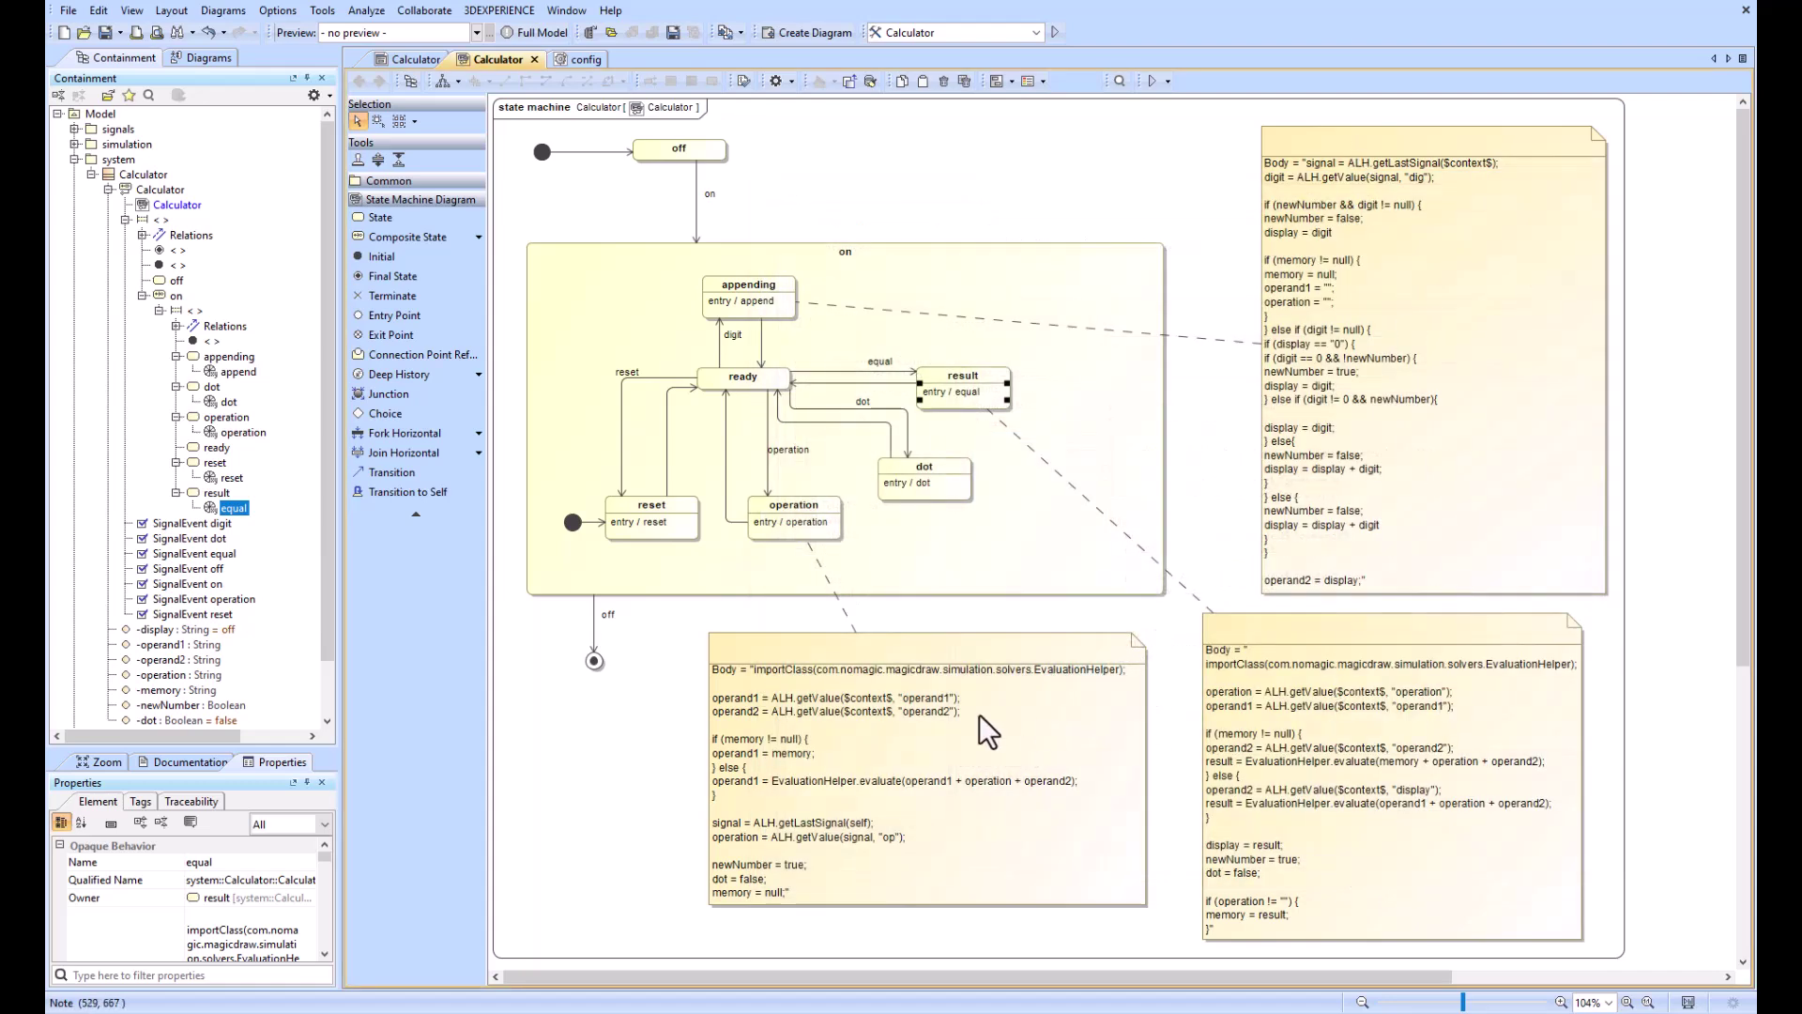
pyautogui.doubleClick(232, 478)
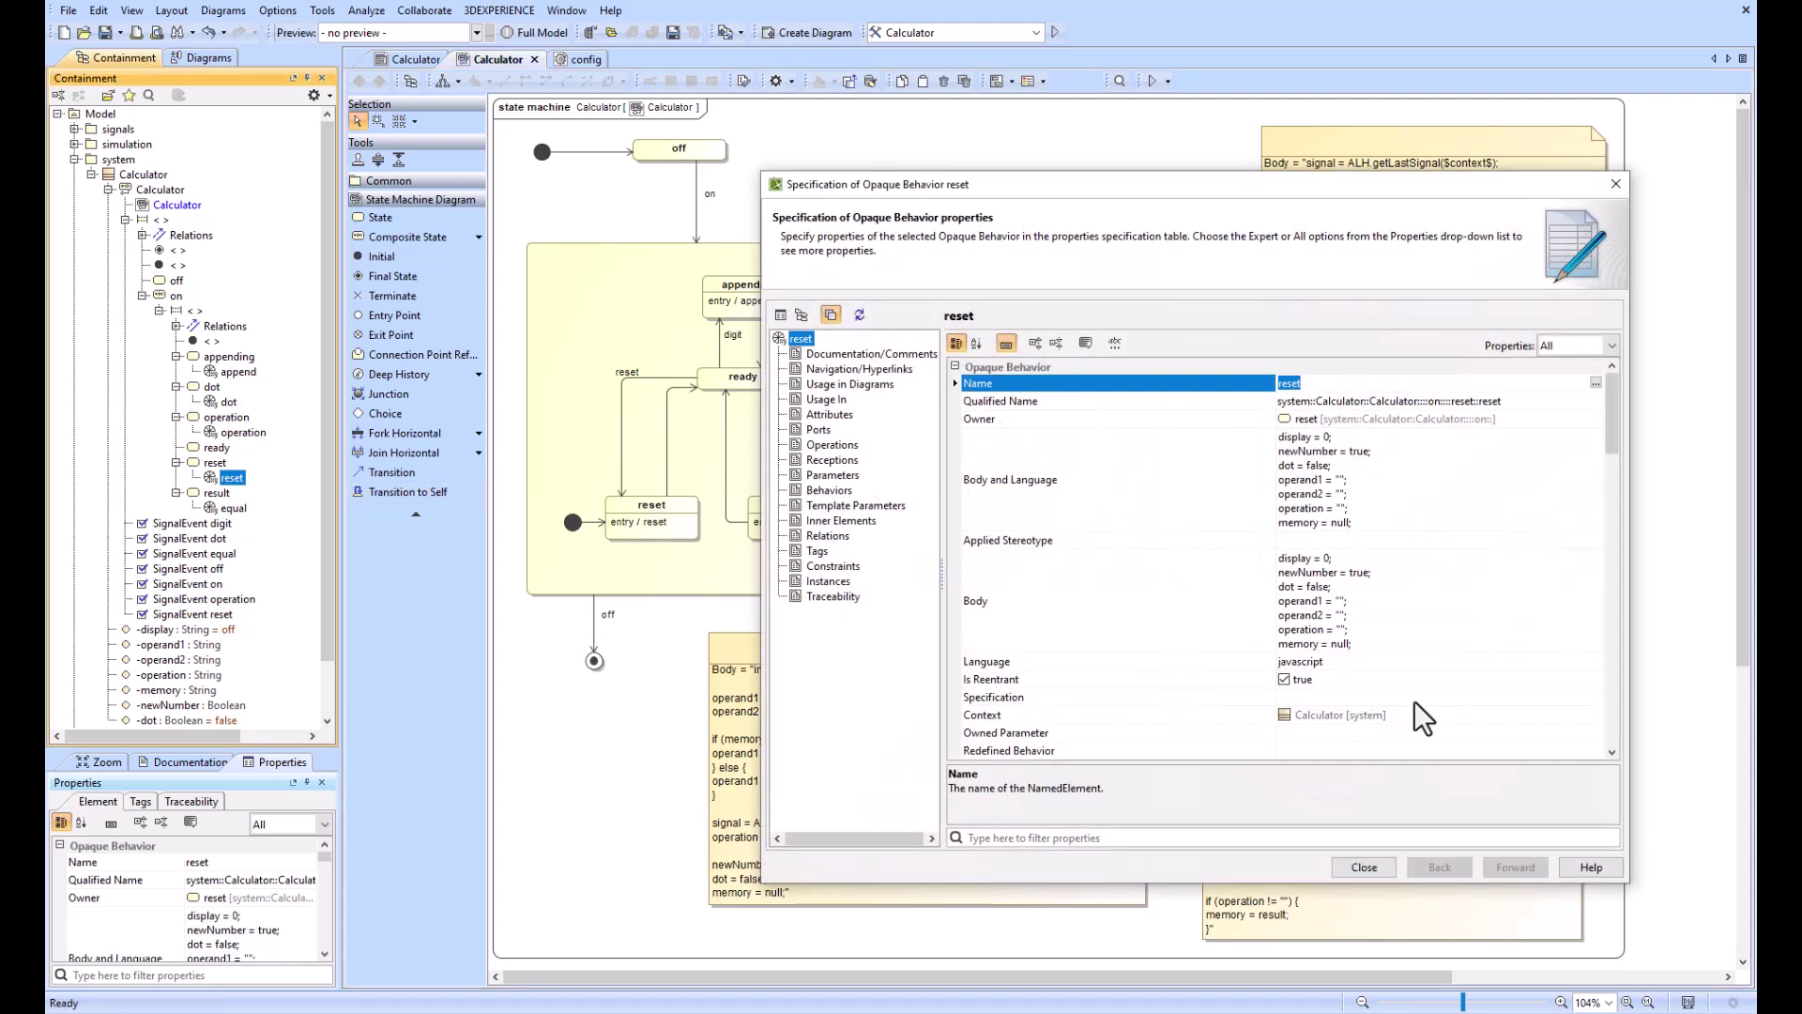
pyautogui.click(1364, 867)
pyautogui.doubleClick(243, 432)
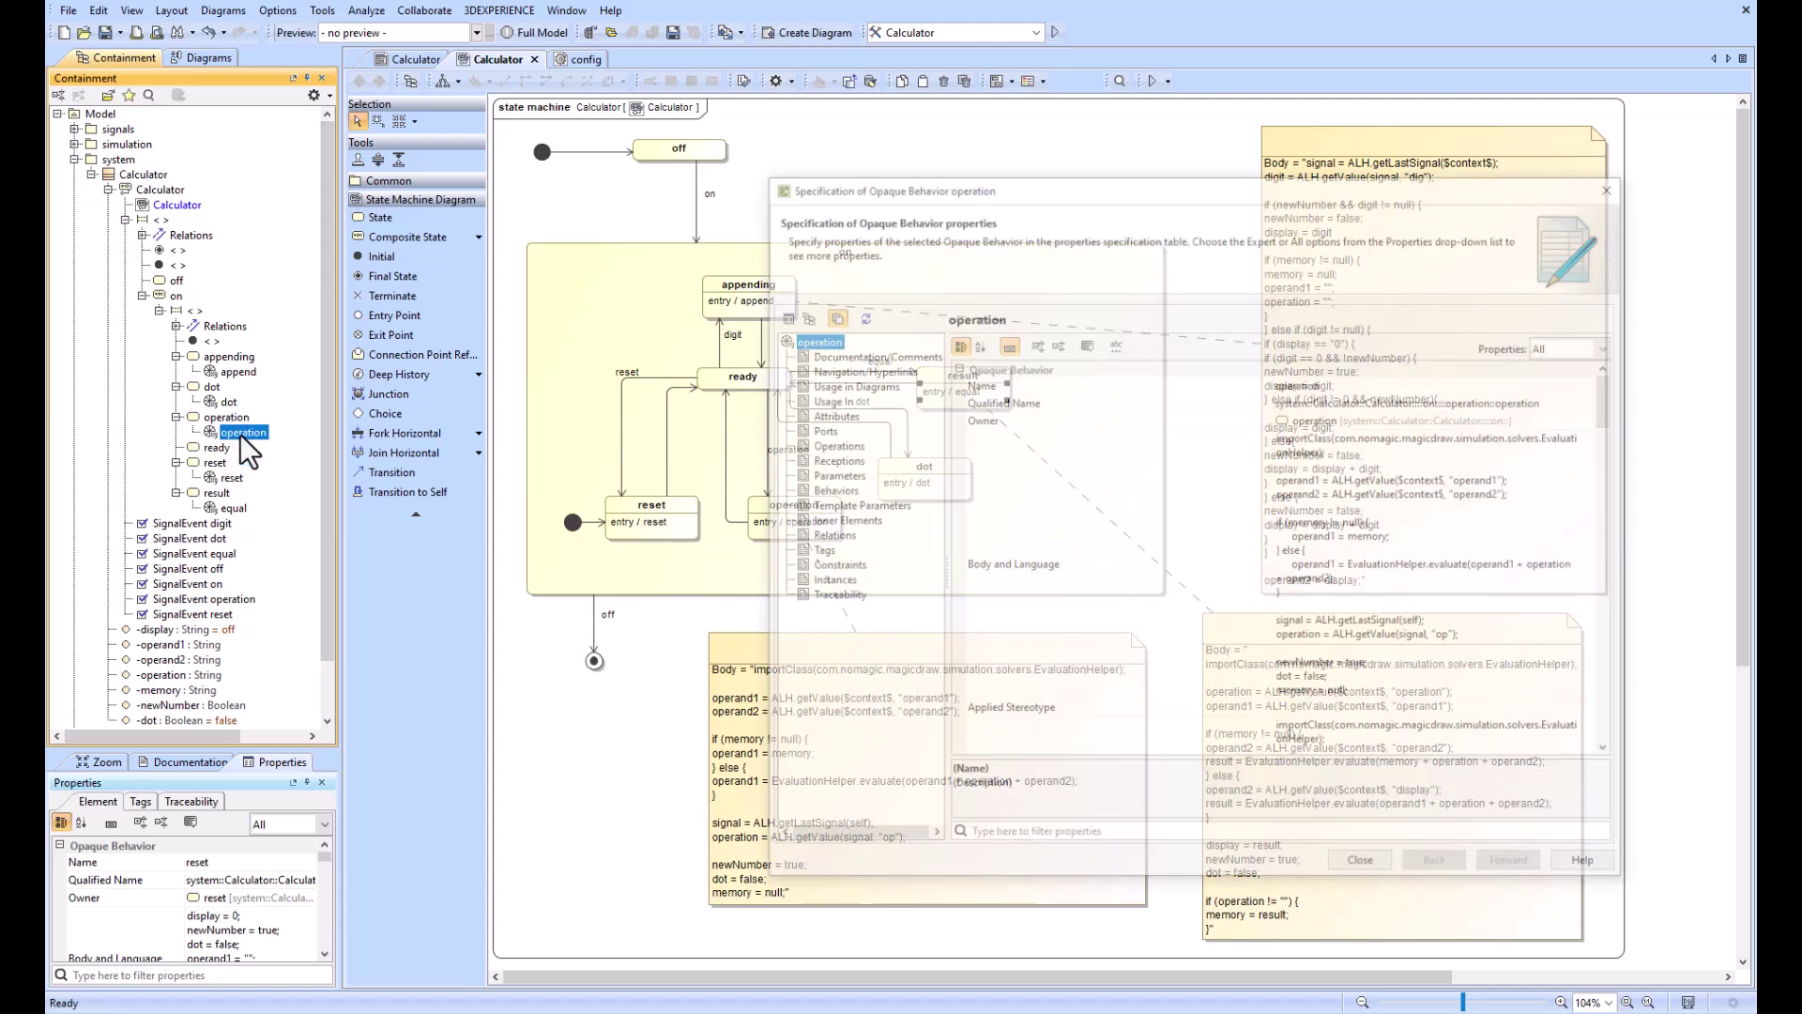
pyautogui.click(1616, 184)
pyautogui.click(948, 195)
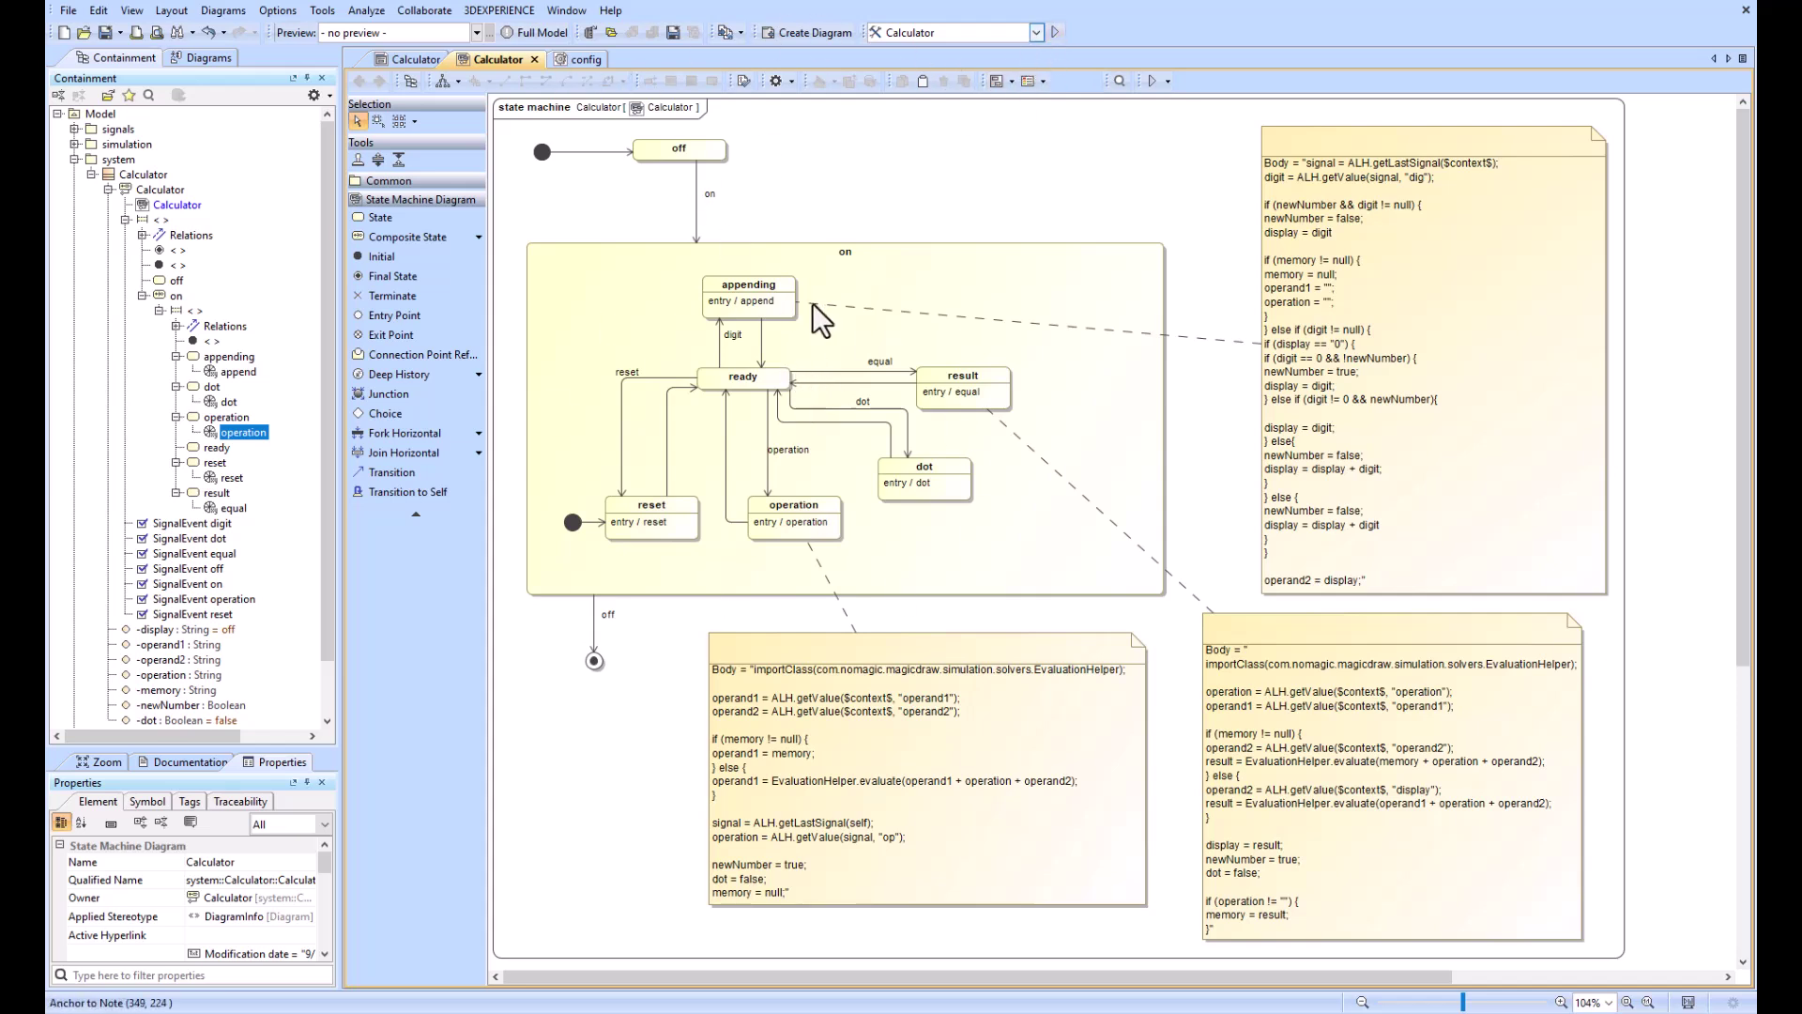
# Step: Rerun the simulation, show the calculator in an embedded browser right of the diagram, and switch it on
pyautogui.click(1055, 32)
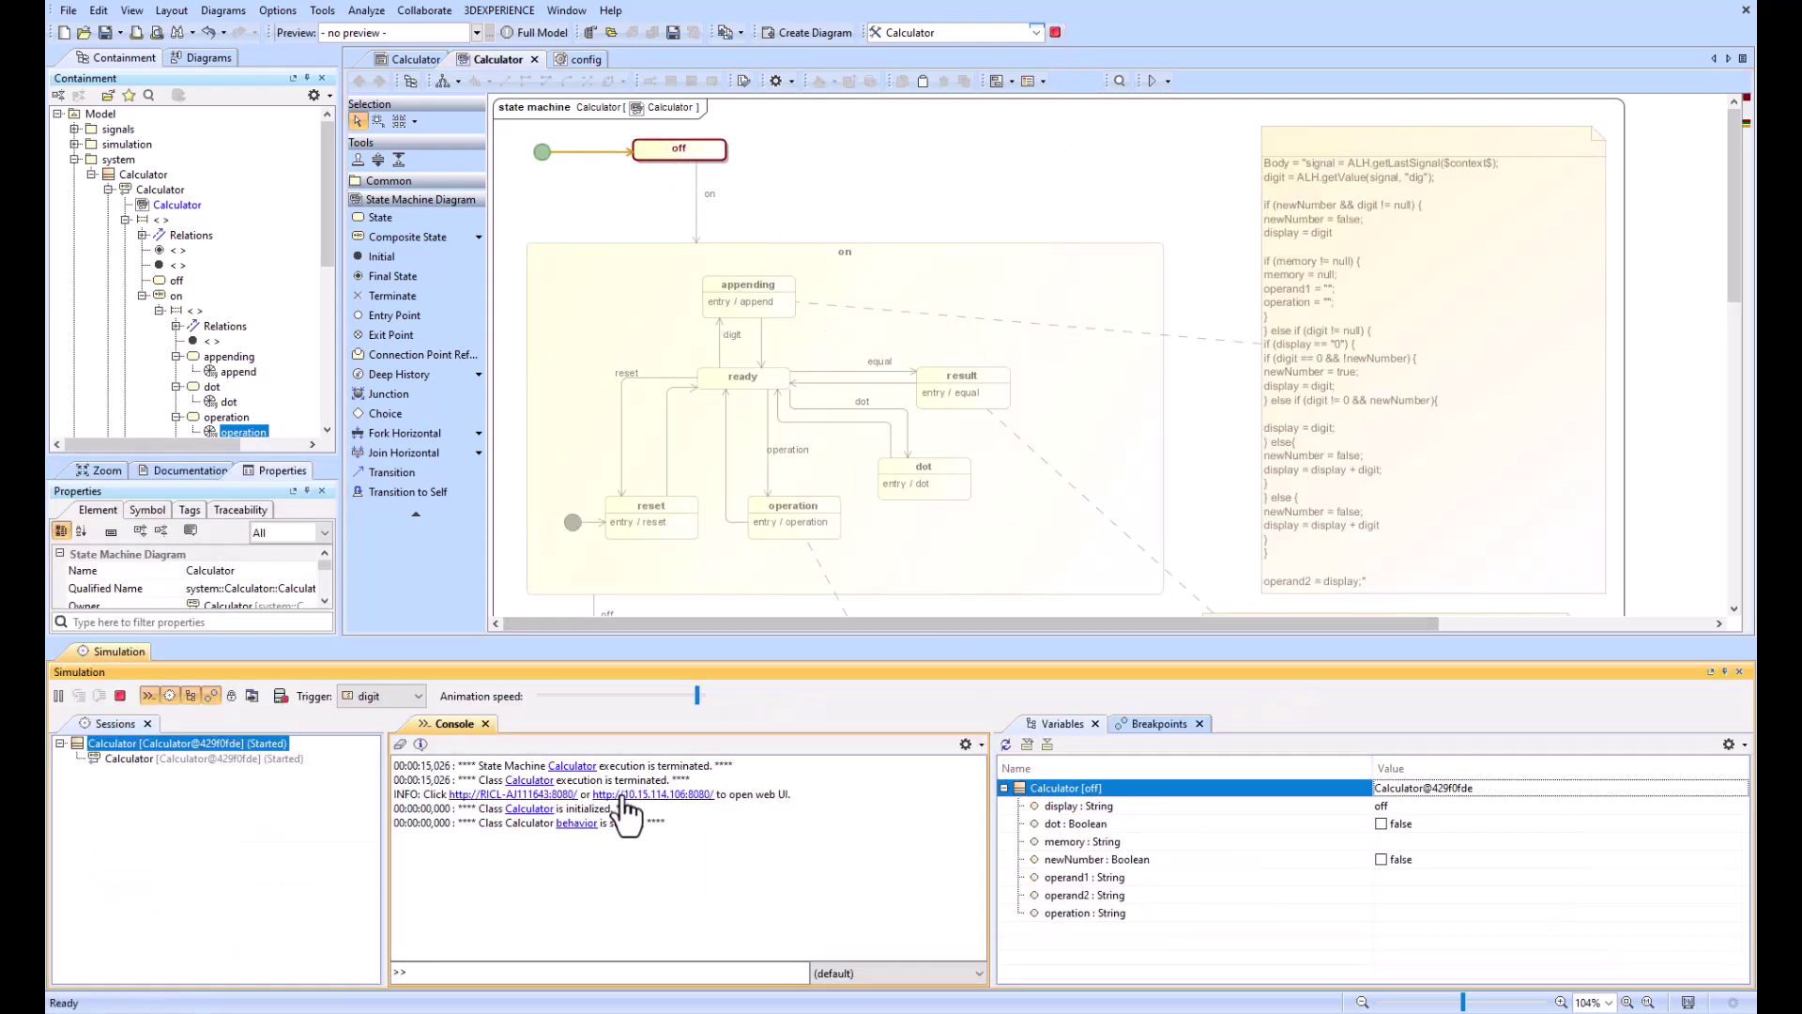
pyautogui.click(624, 794)
pyautogui.click(687, 805)
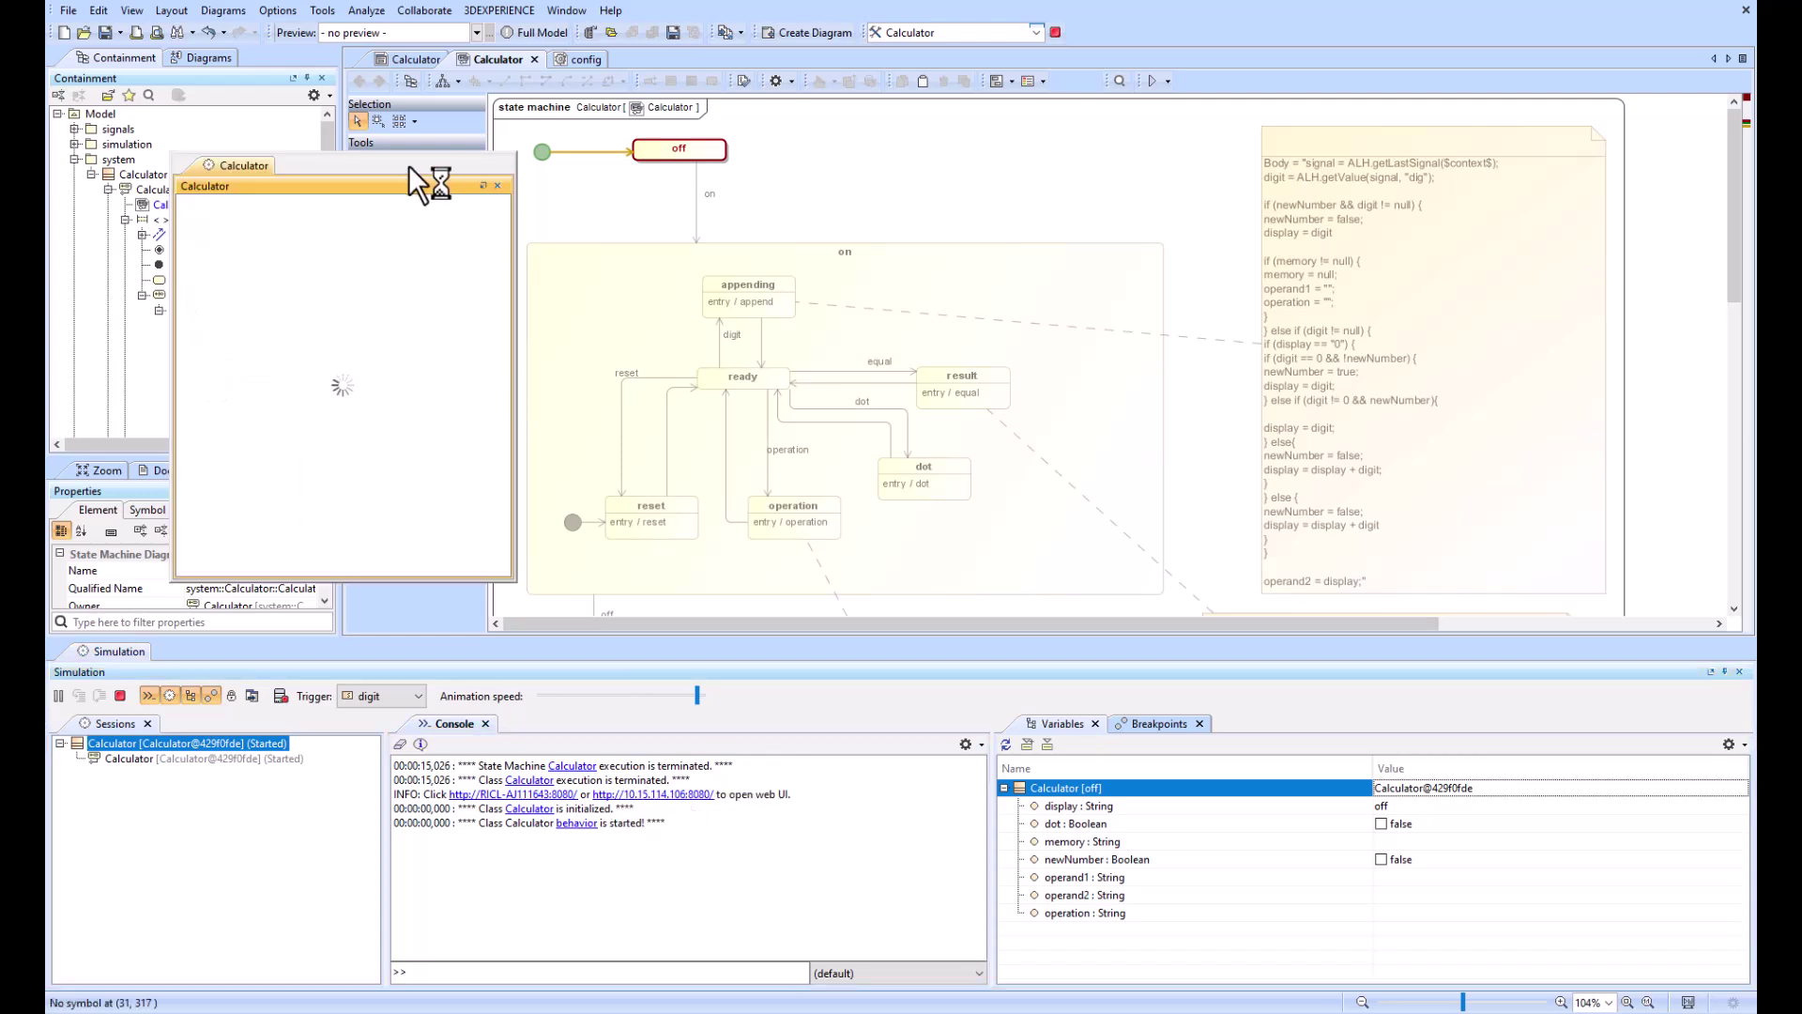
pyautogui.moveTo(408, 169); pyautogui.dragTo(1468, 191)
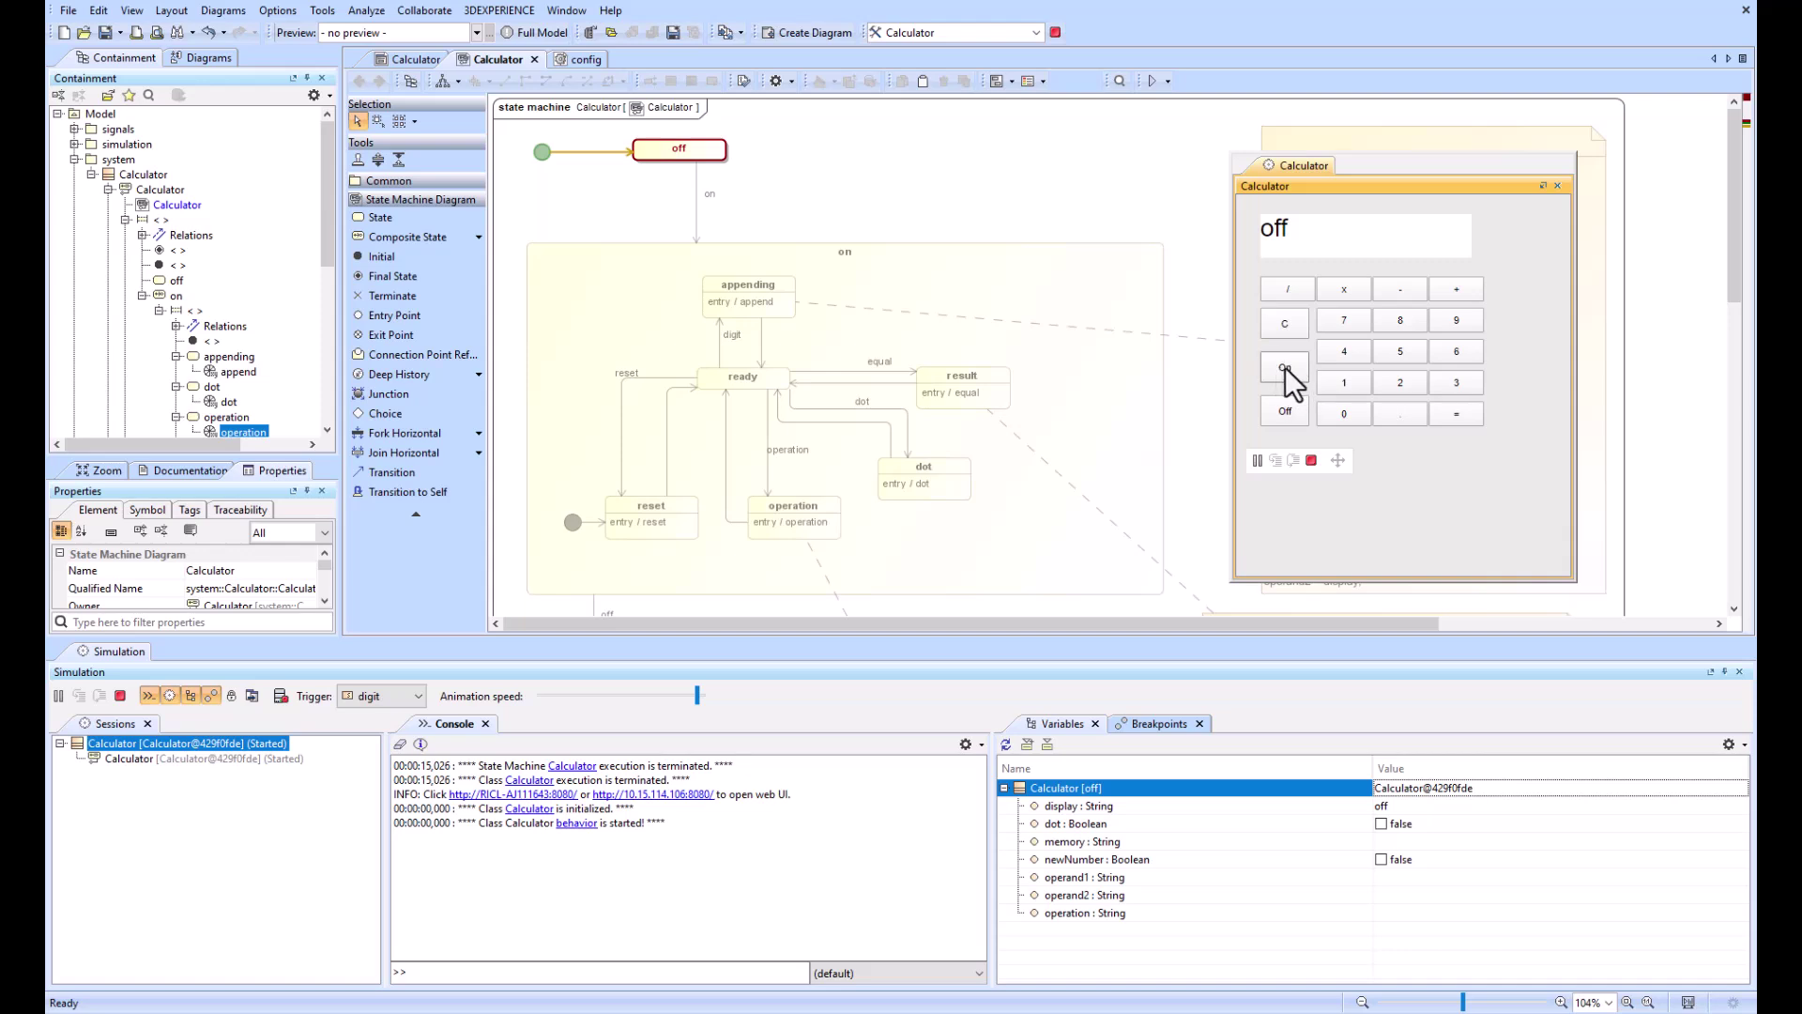
pyautogui.click(1286, 369)
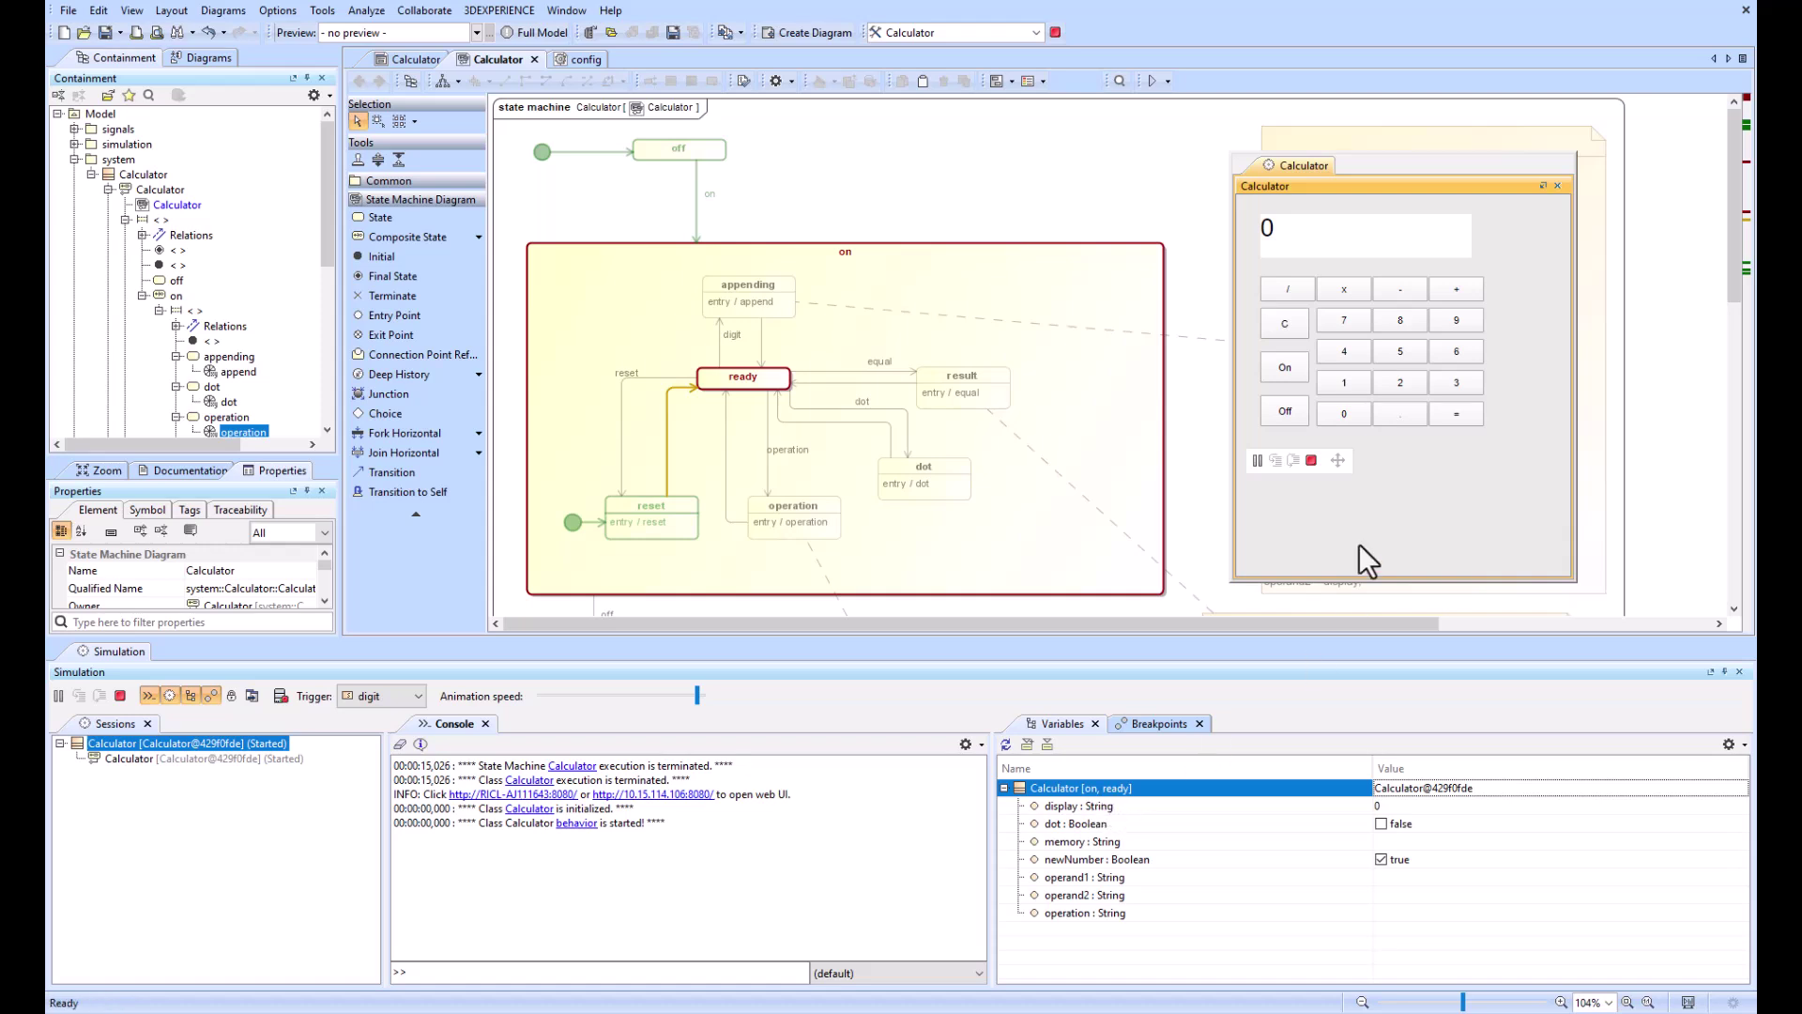
# Step: Enter 7786 minus 300 on the calculator and compute the result
pyautogui.click(1344, 321)
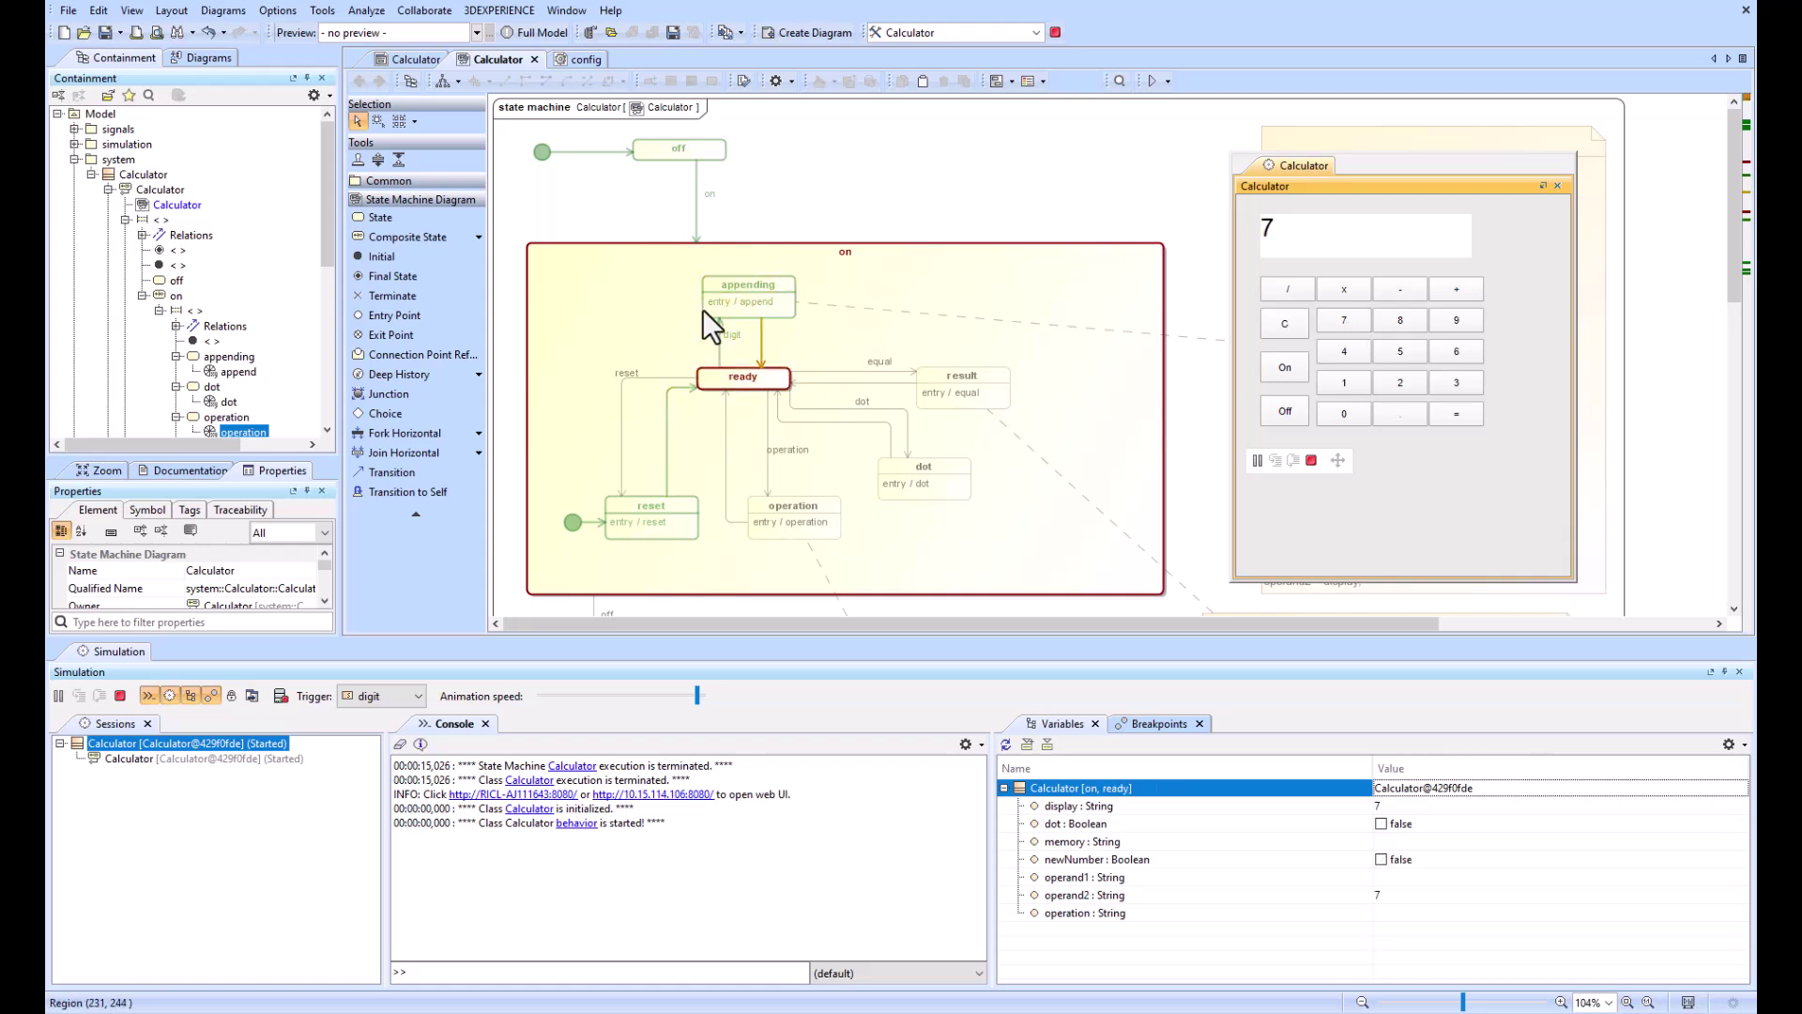
pyautogui.moveTo(763, 368)
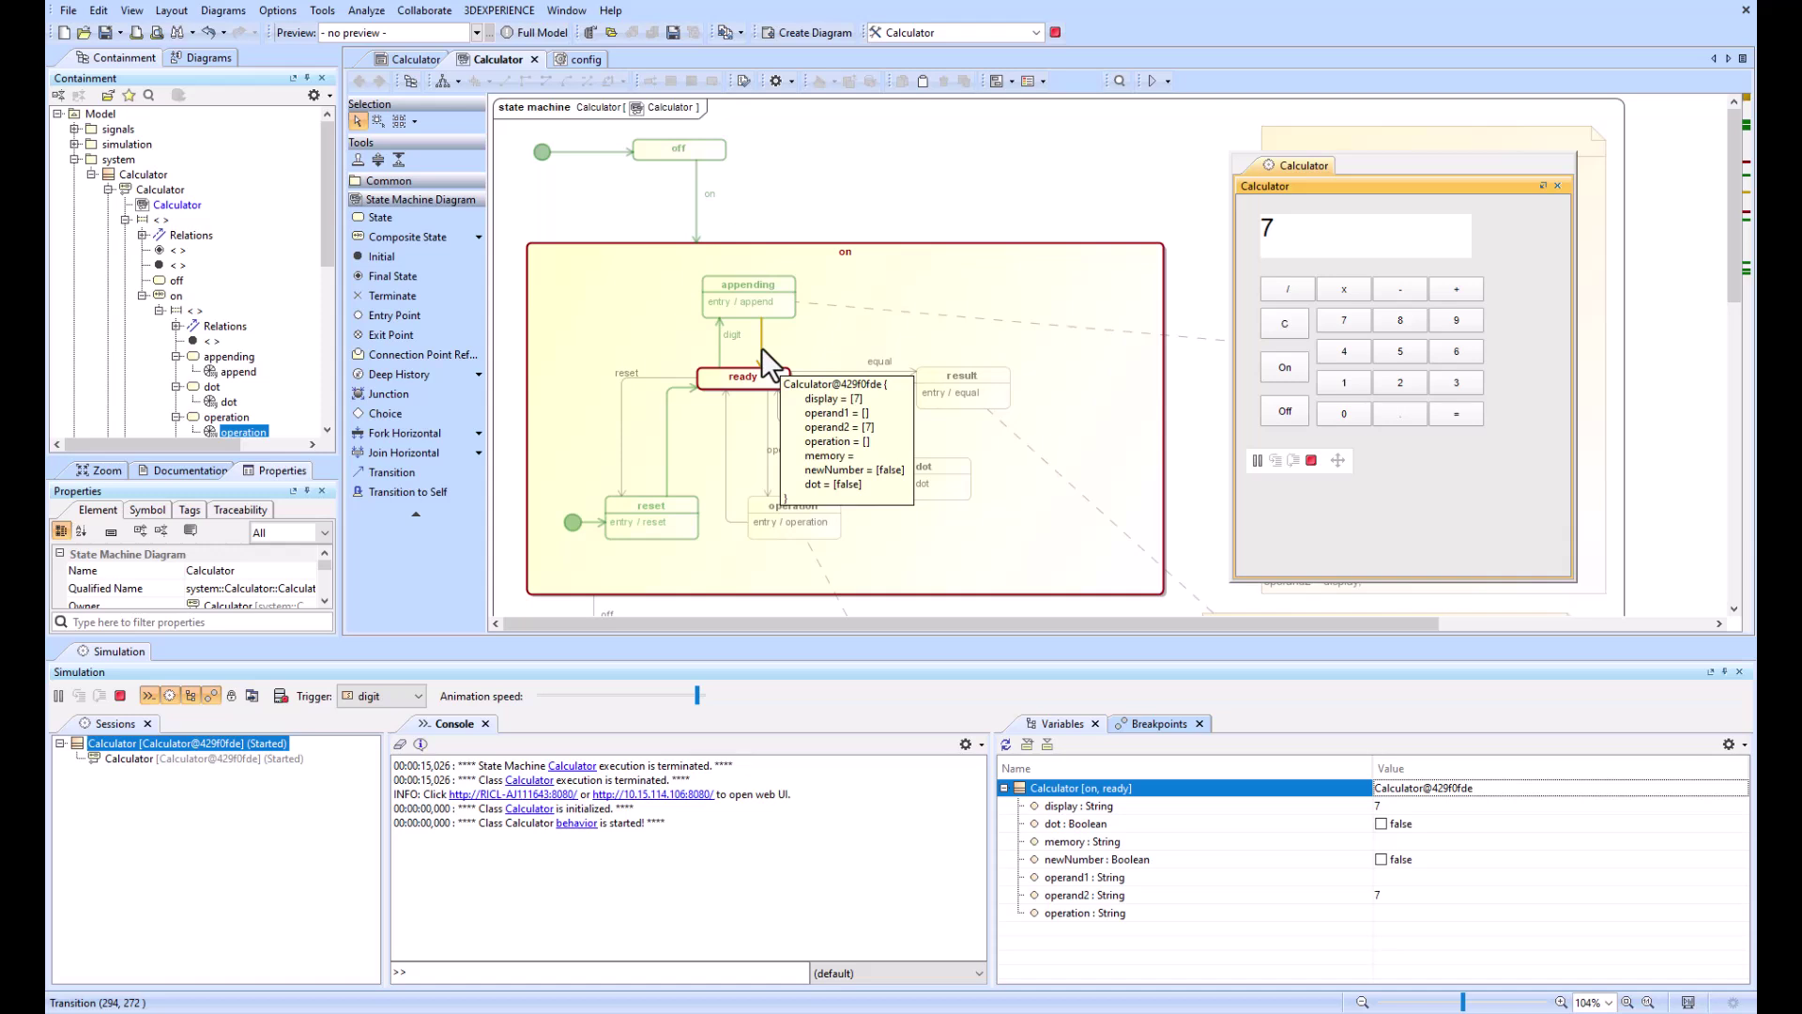
pyautogui.click(1334, 320)
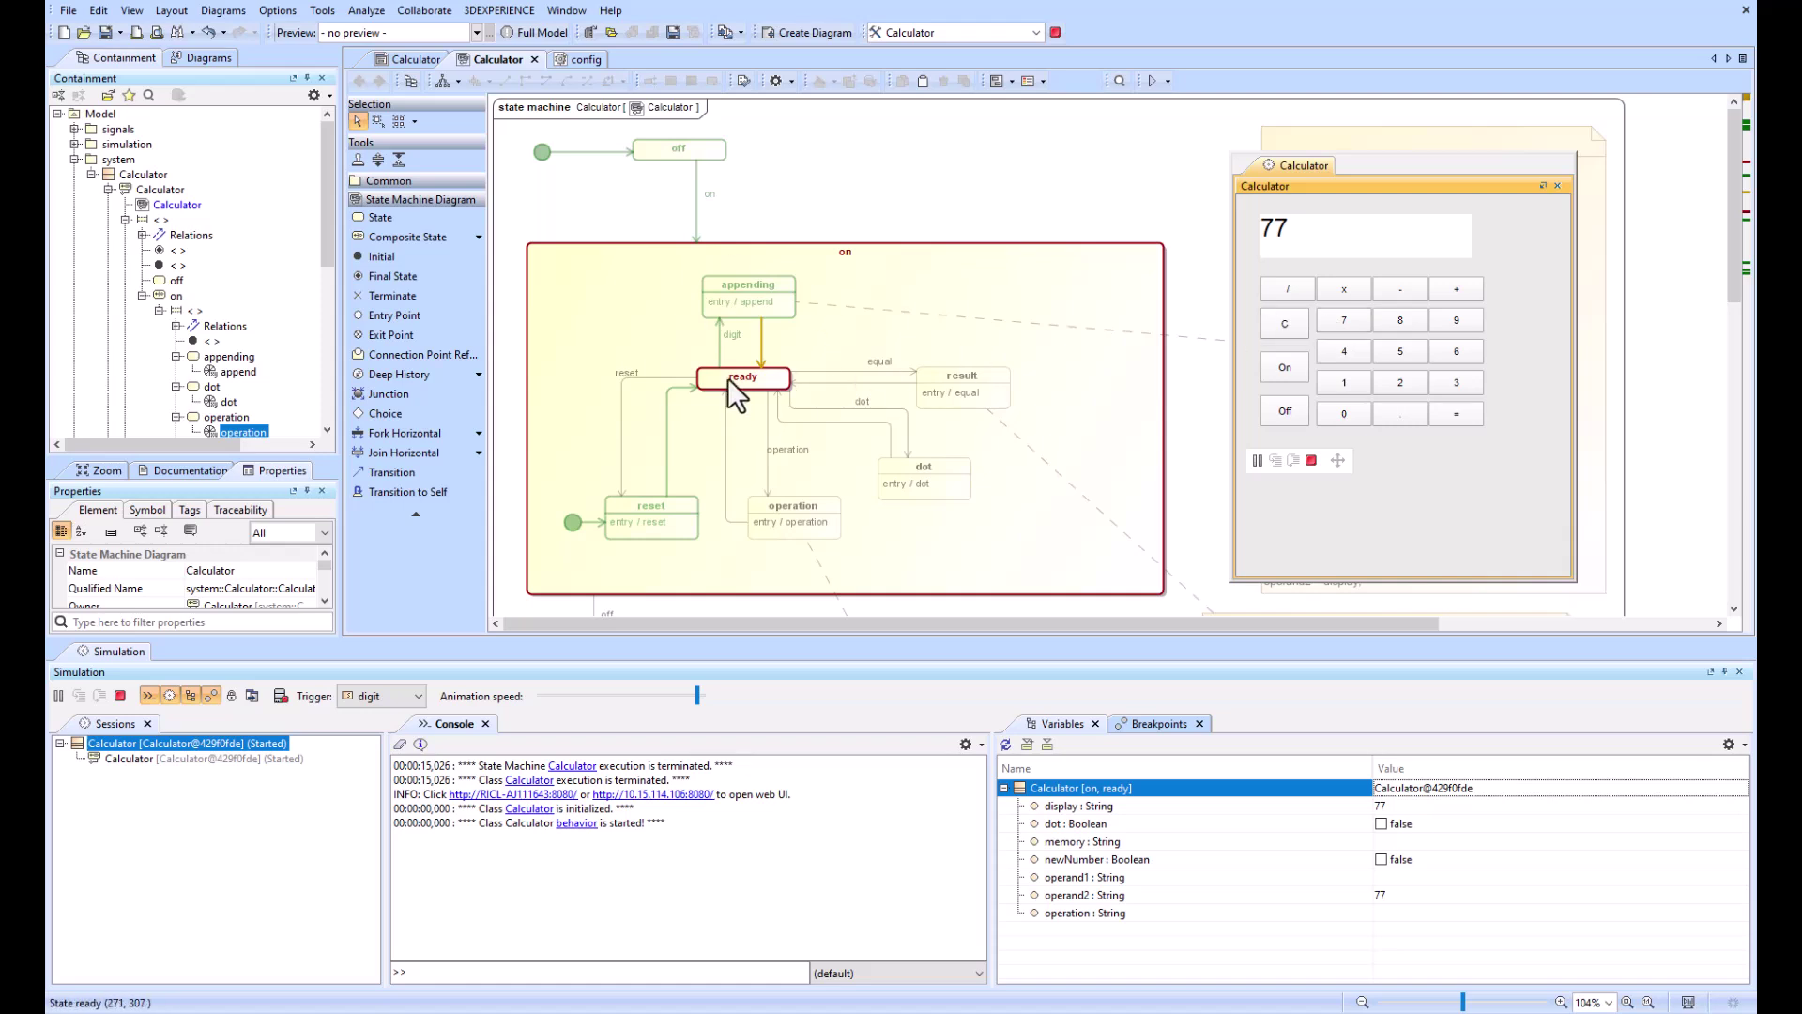
pyautogui.click(1405, 322)
pyautogui.click(1449, 351)
pyautogui.click(1403, 290)
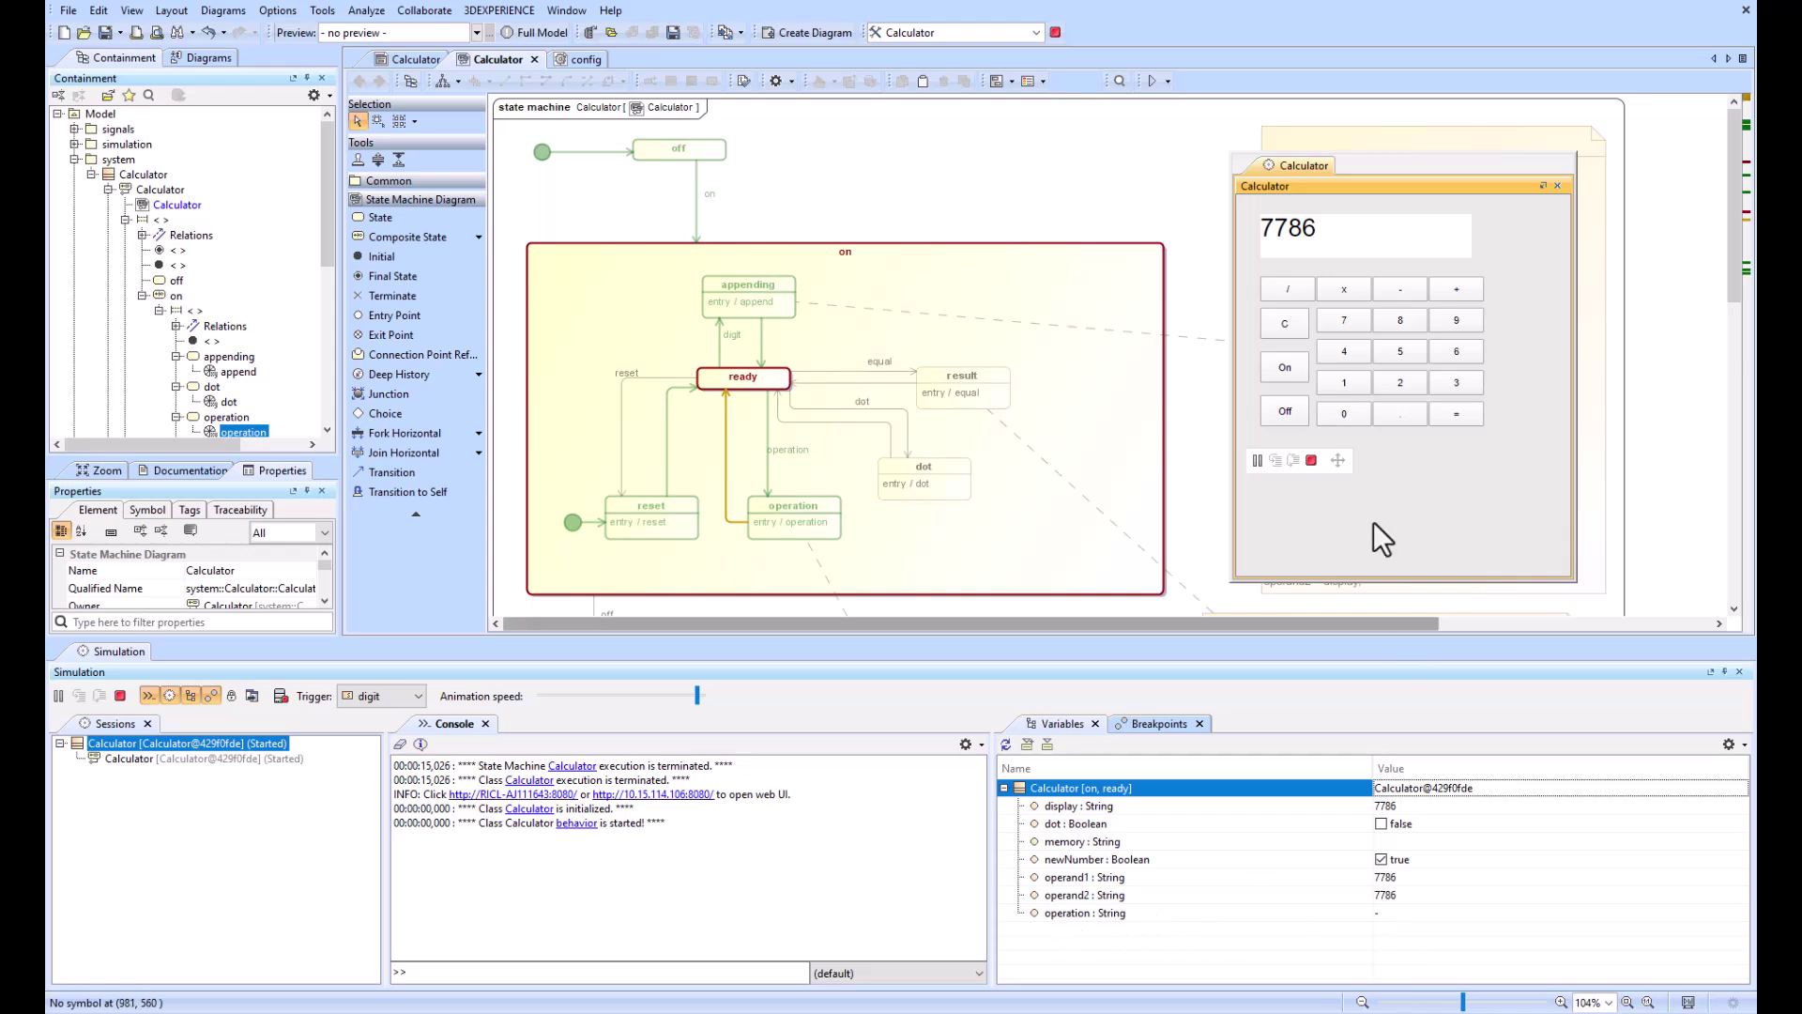
pyautogui.click(1456, 382)
pyautogui.click(1347, 415)
pyautogui.click(1348, 415)
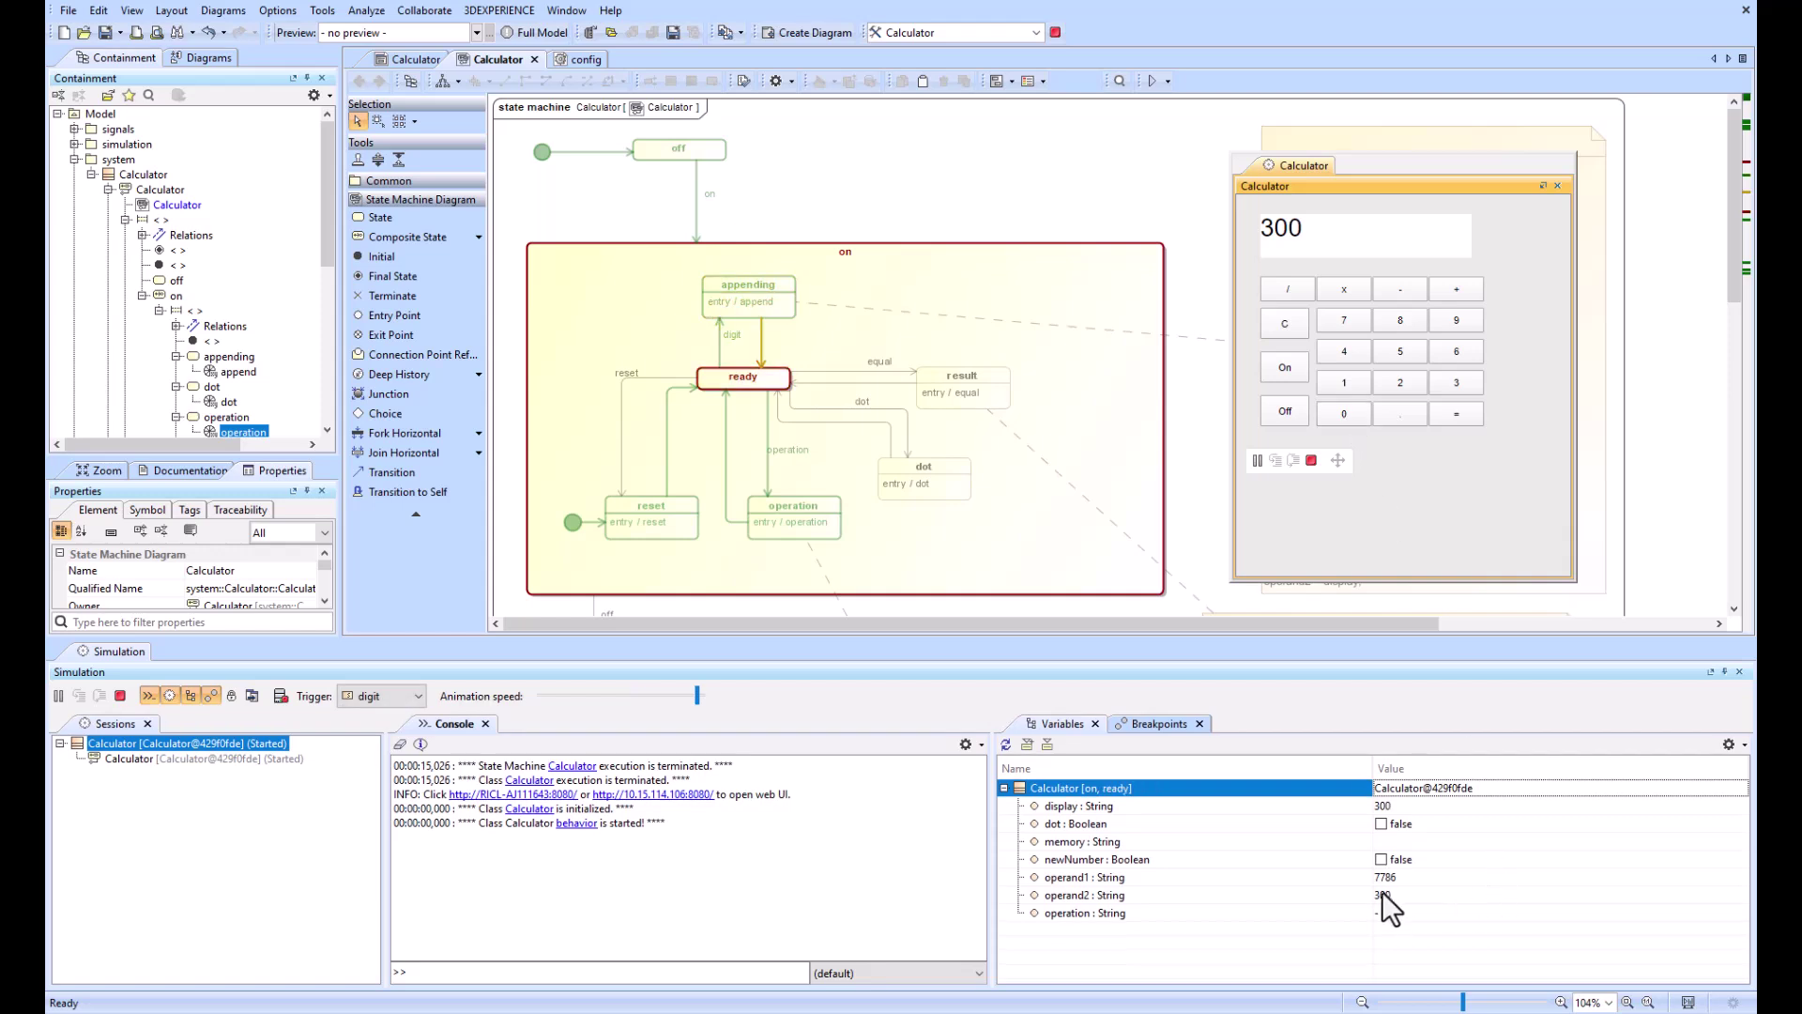
pyautogui.click(1455, 416)
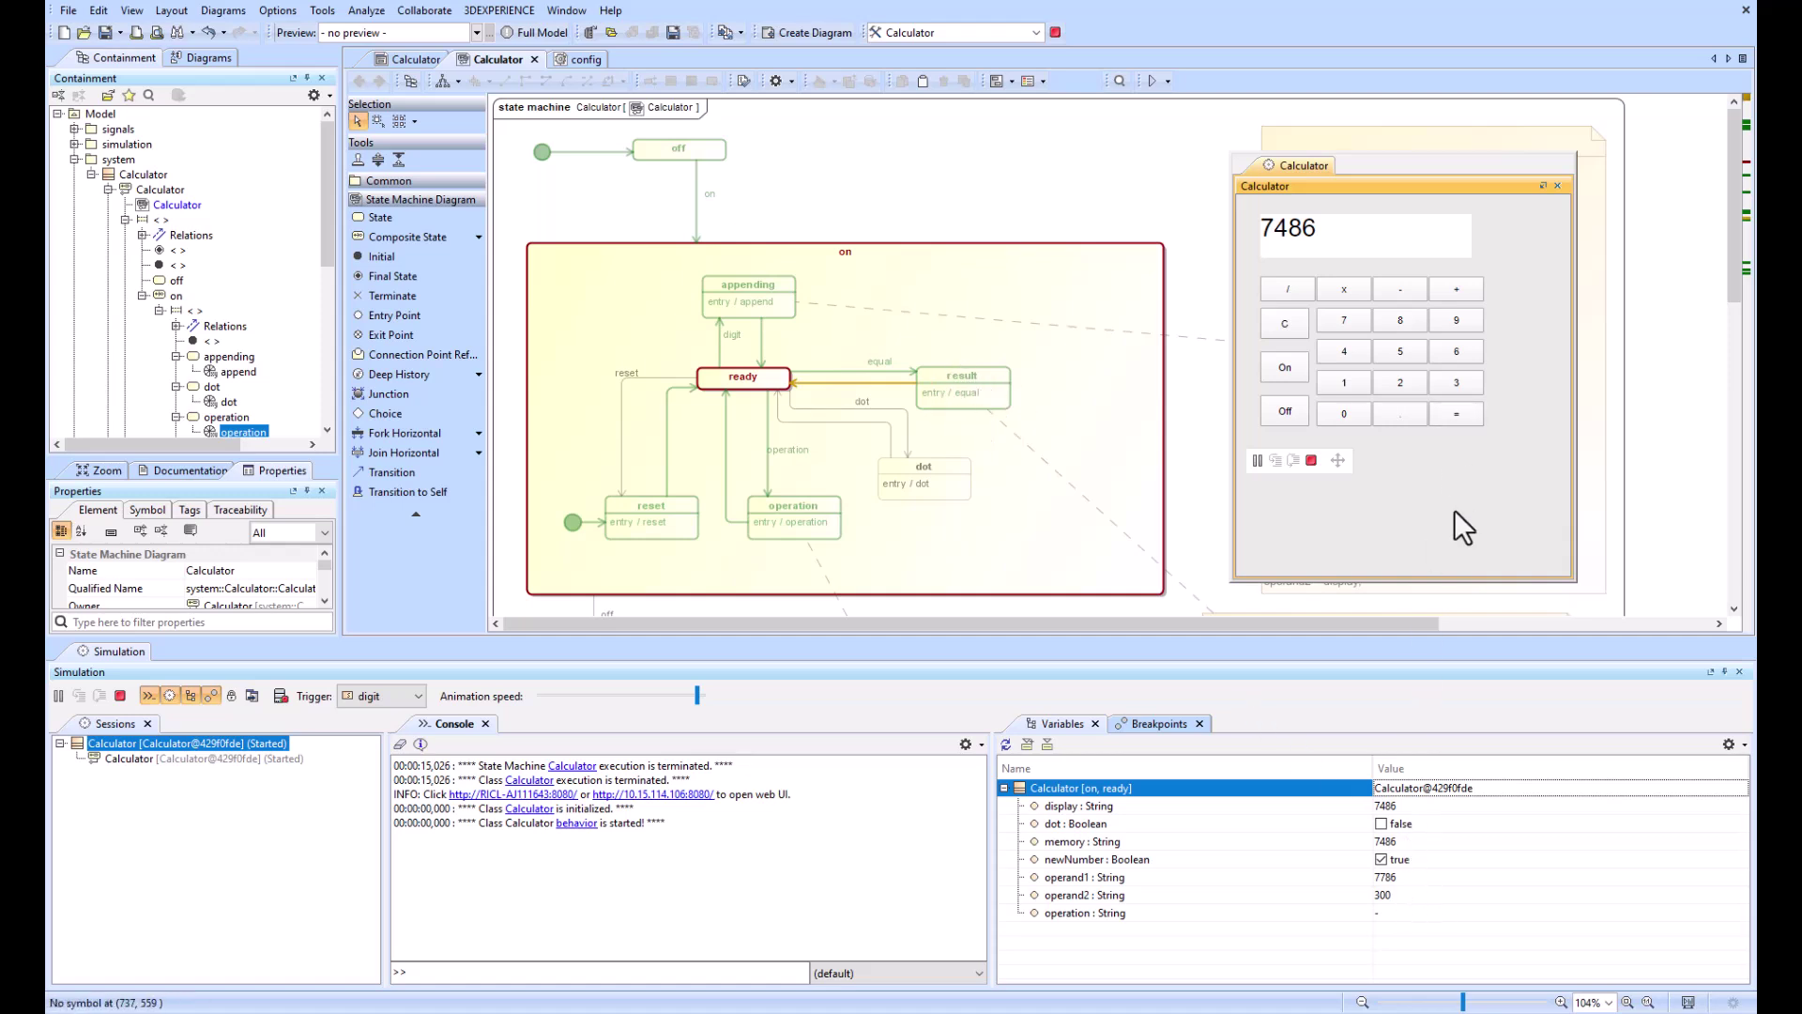
# Step: Repeat the subtraction of 300 down to 5386, then enter 9
pyautogui.click(1455, 415)
pyautogui.click(1456, 415)
pyautogui.click(1455, 414)
pyautogui.click(1455, 415)
pyautogui.click(1456, 415)
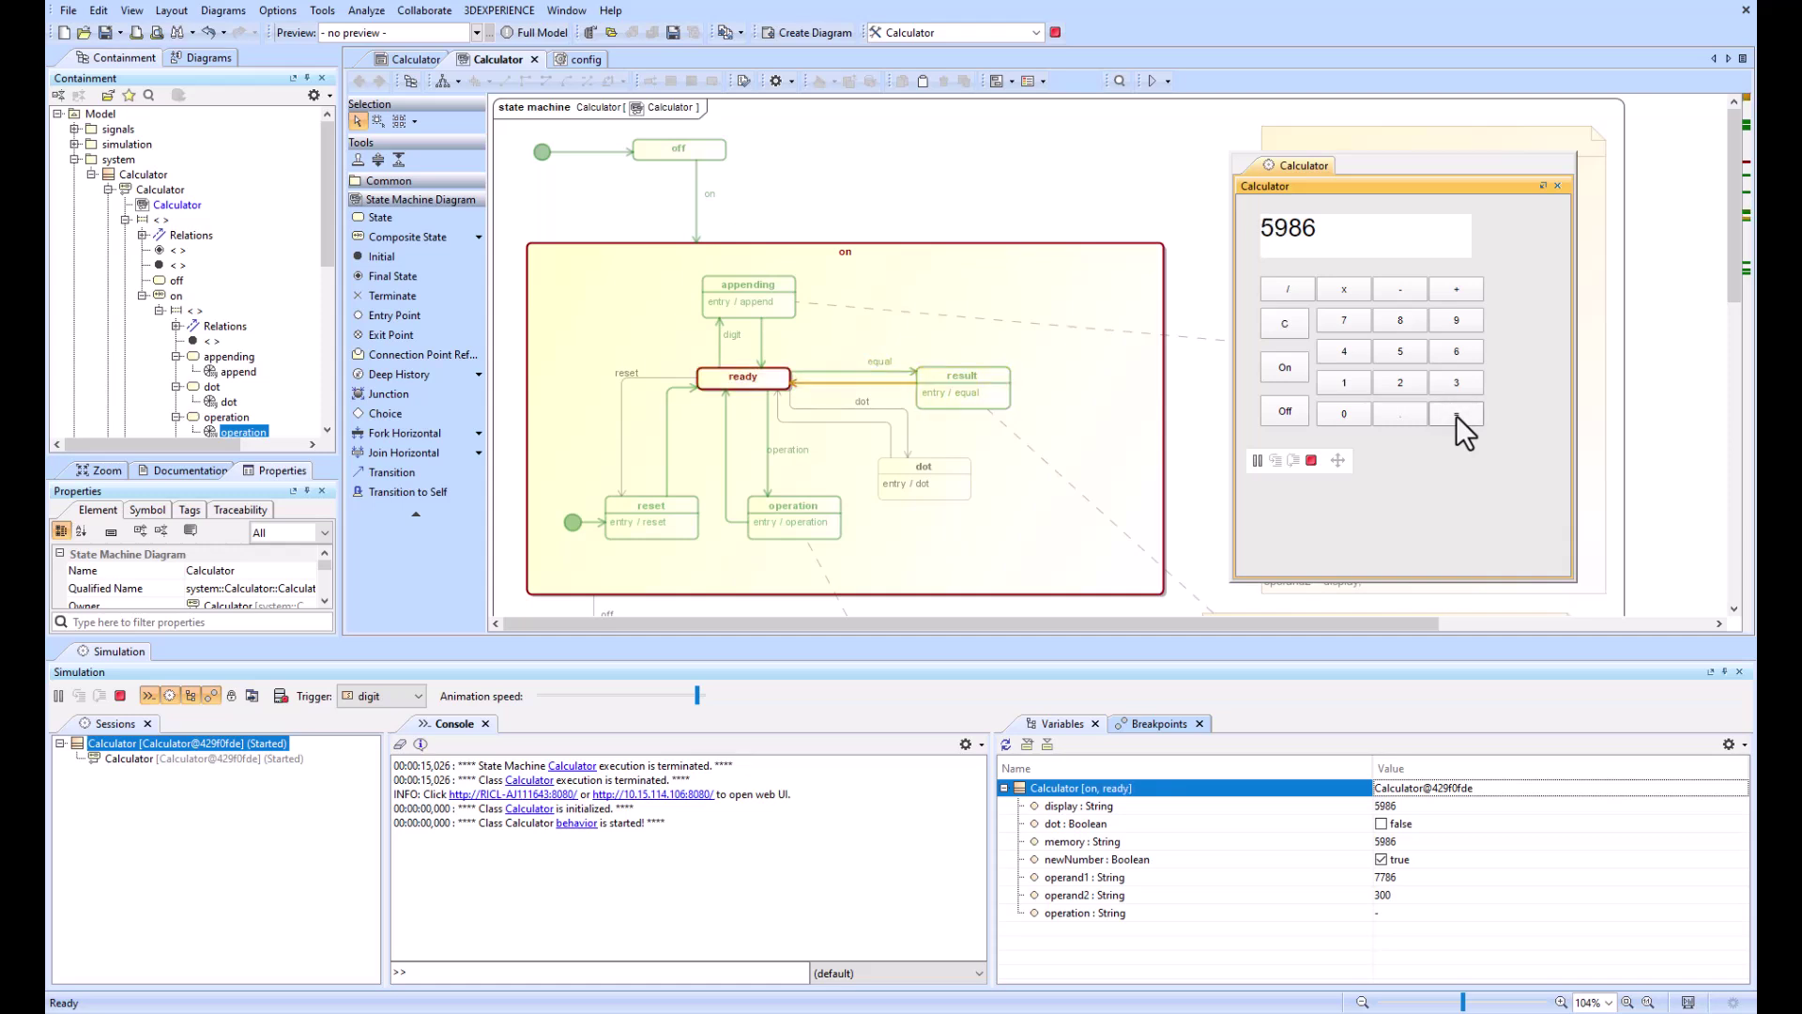
pyautogui.click(1455, 415)
pyautogui.click(1455, 415)
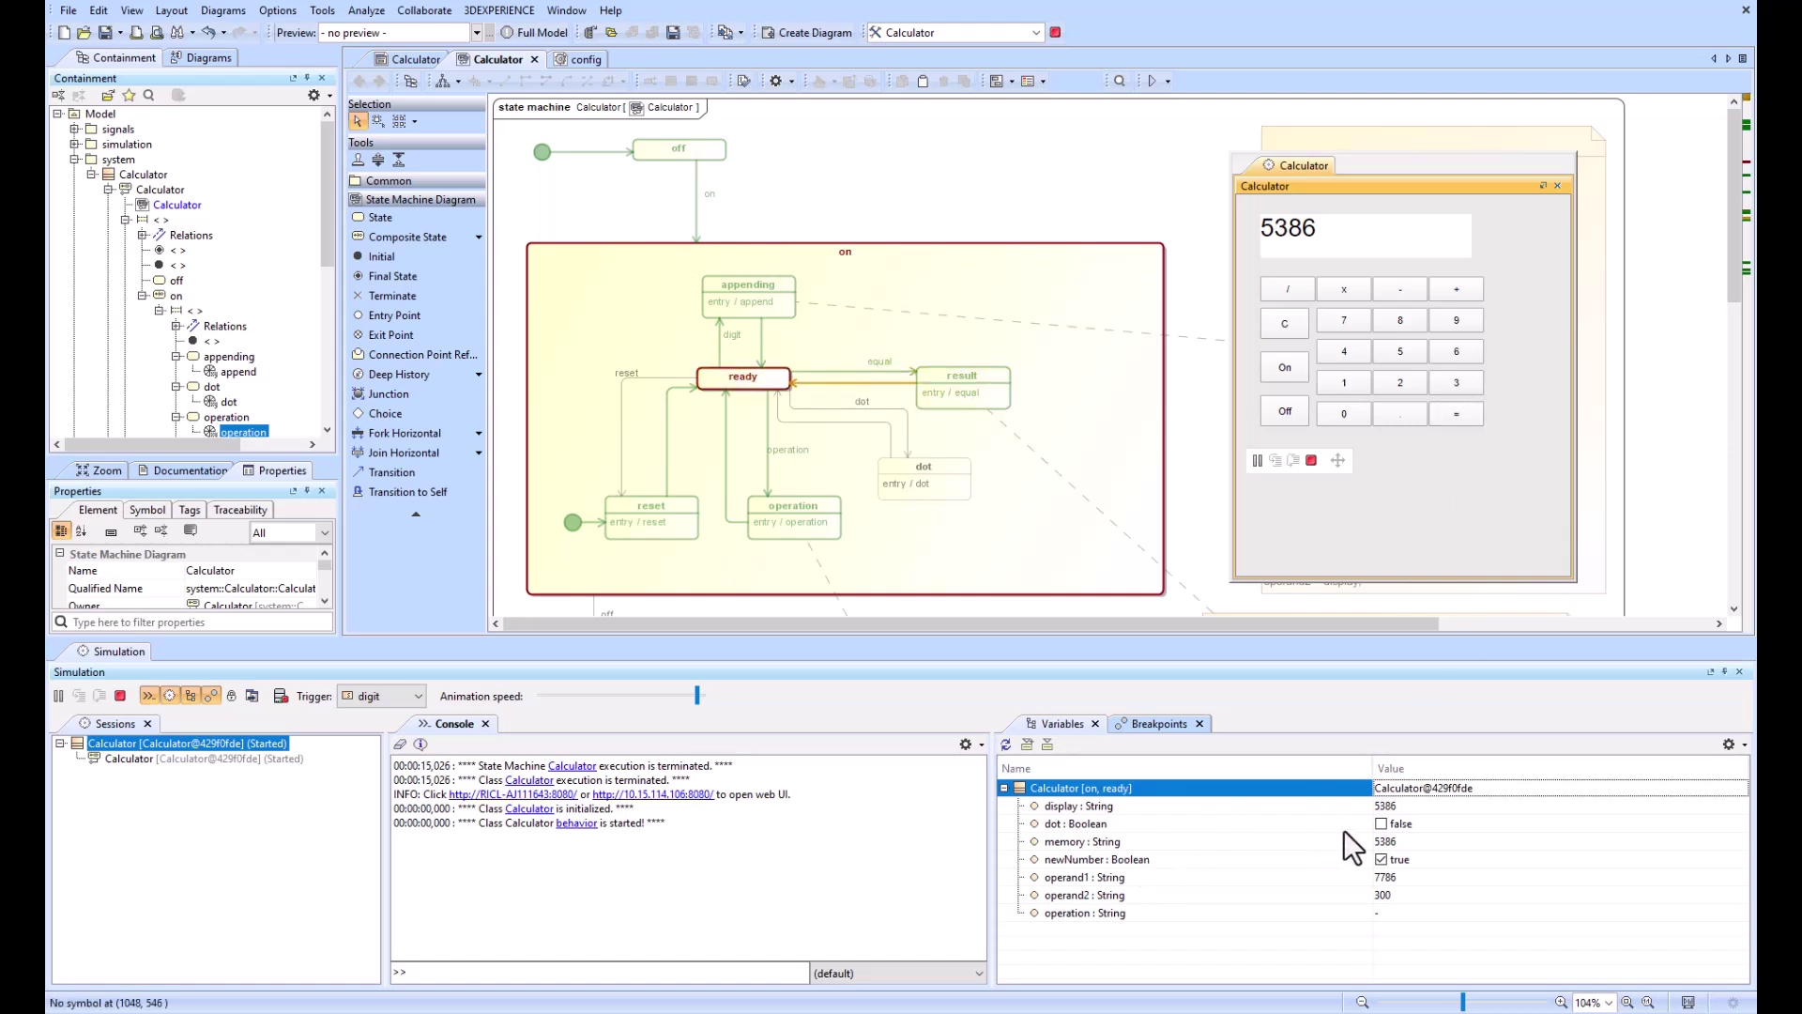
pyautogui.click(1455, 321)
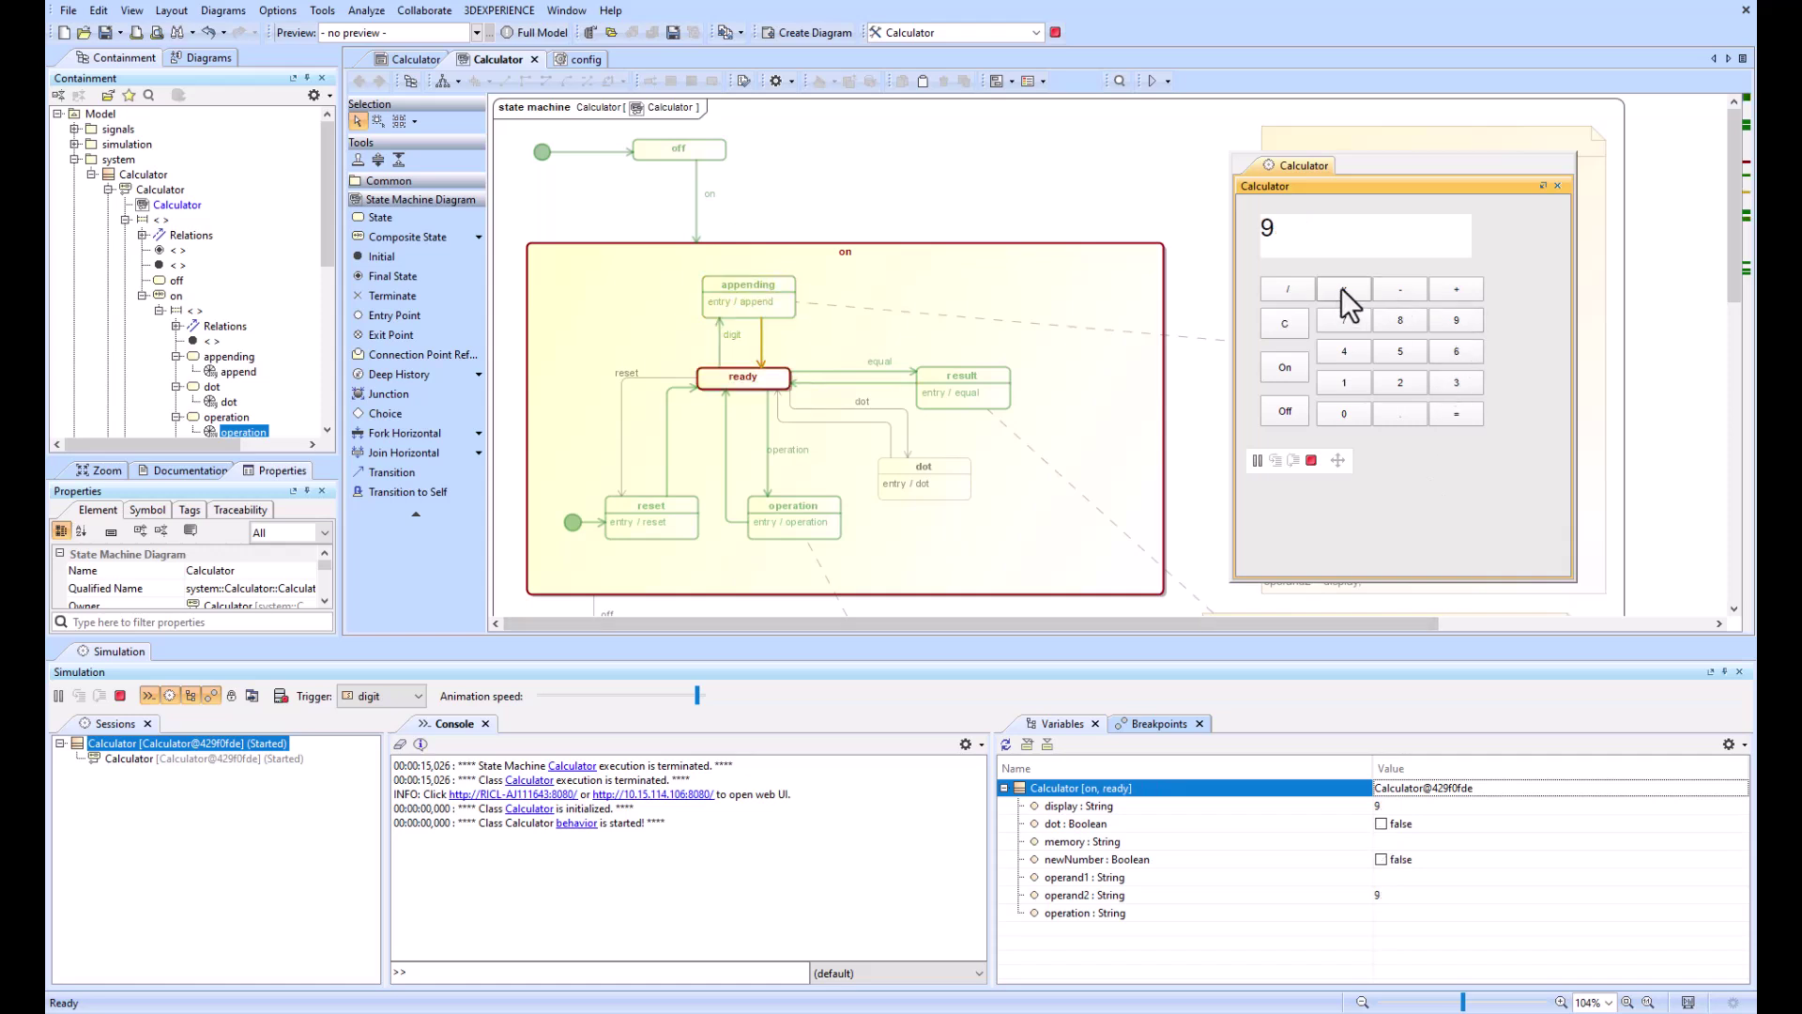
# Step: Clear the calculator and compute 7 times 7 to get 49
pyautogui.click(1283, 324)
pyautogui.click(1350, 321)
pyautogui.click(1340, 291)
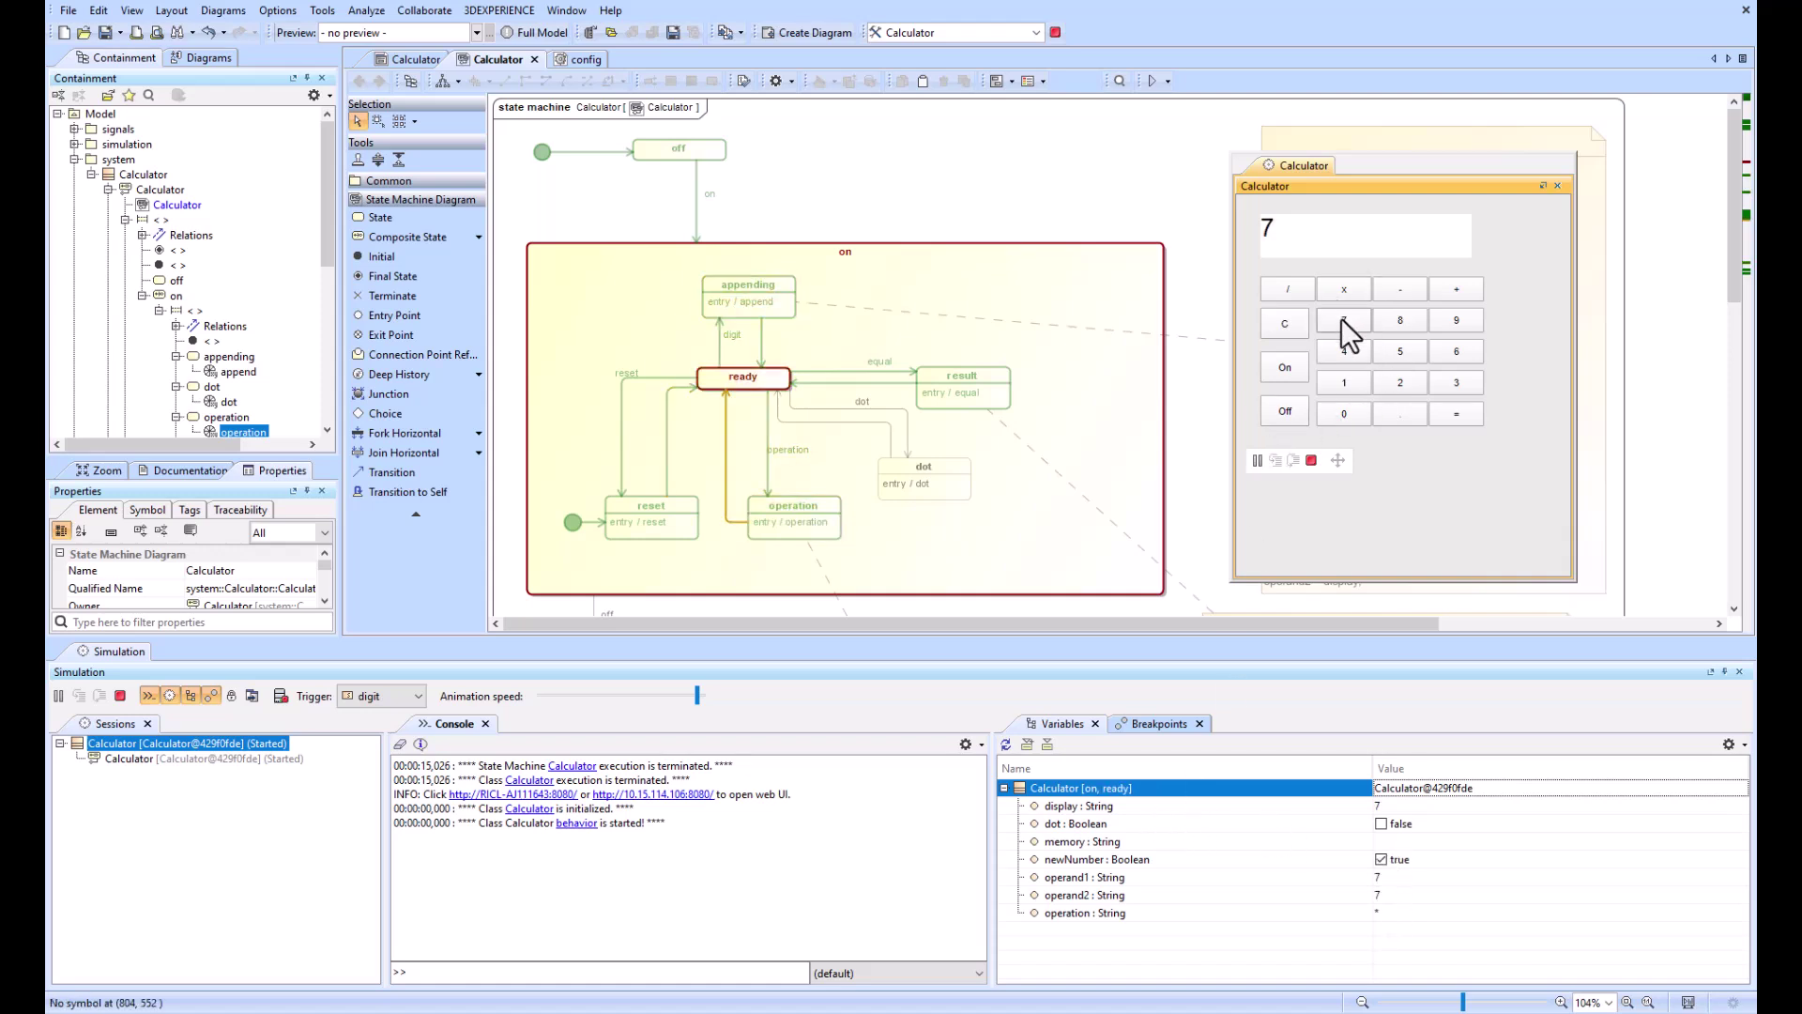
pyautogui.click(1342, 320)
pyautogui.click(1451, 415)
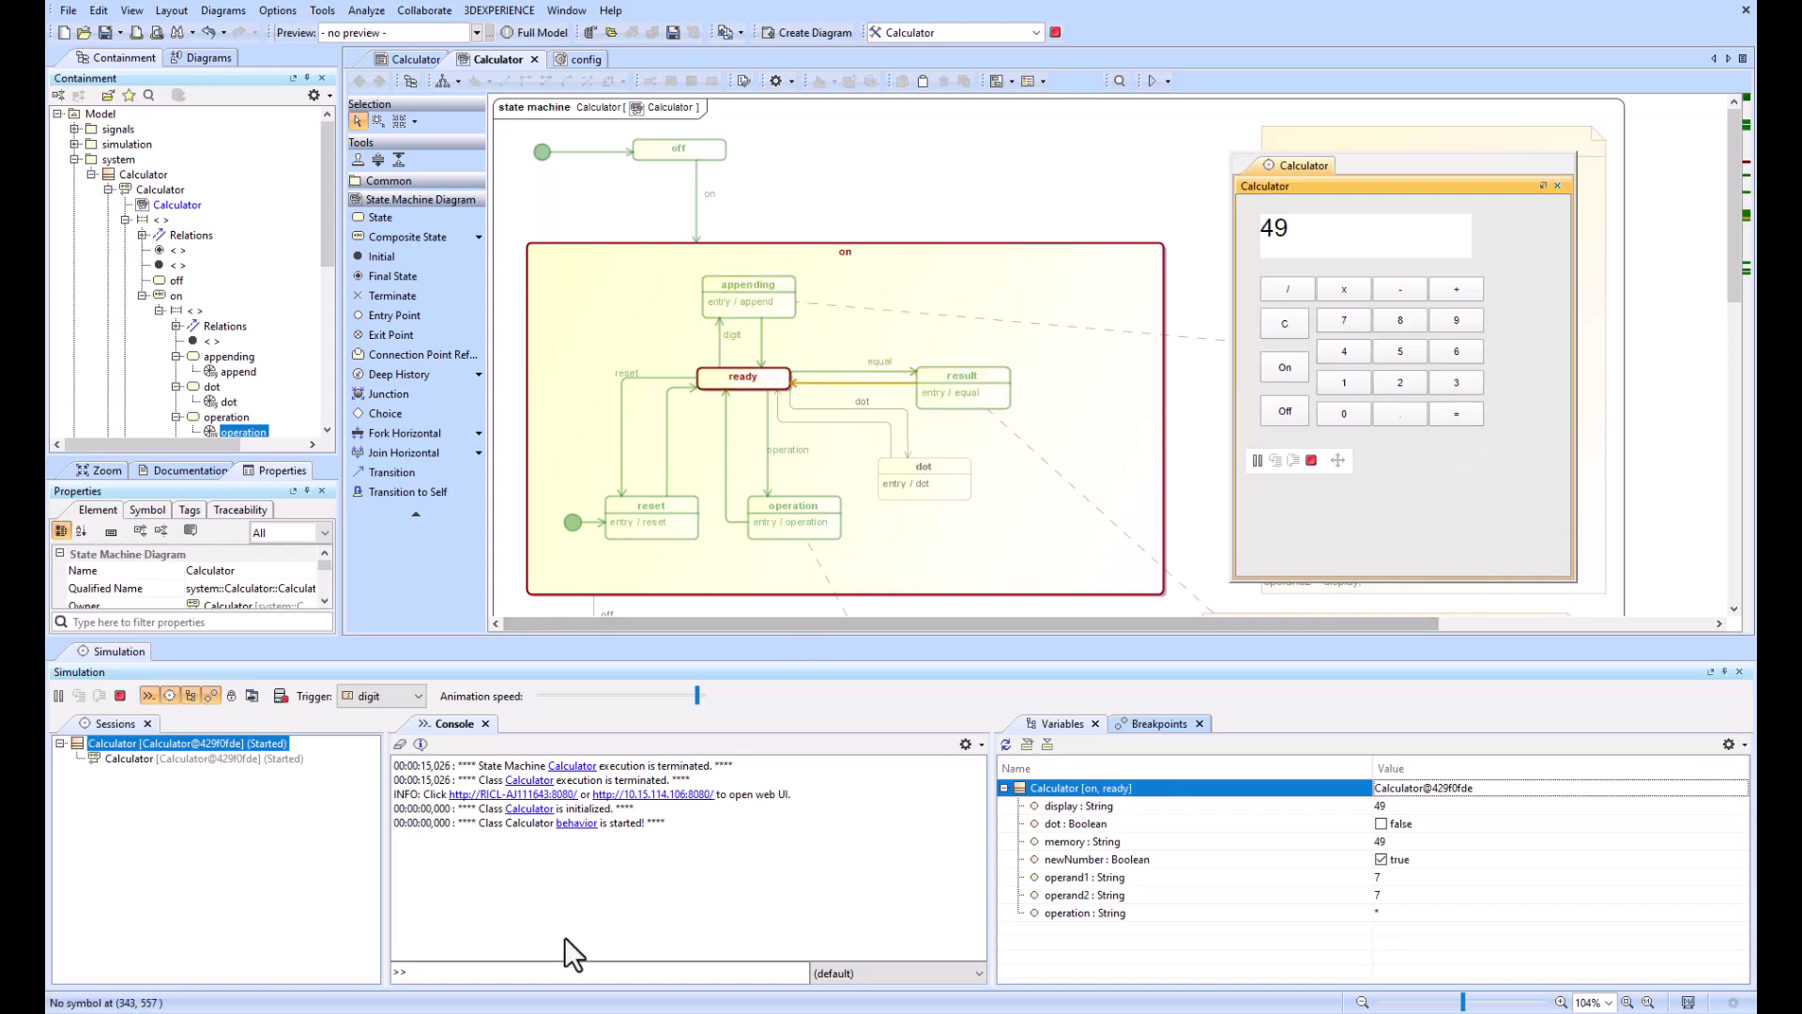
pyautogui.click(529, 973)
# Step: Move the calculator over the diagram, switch the console to JavaScript Rhino, and enter $context$
pyautogui.moveTo(1395, 165); pyautogui.dragTo(902, 162)
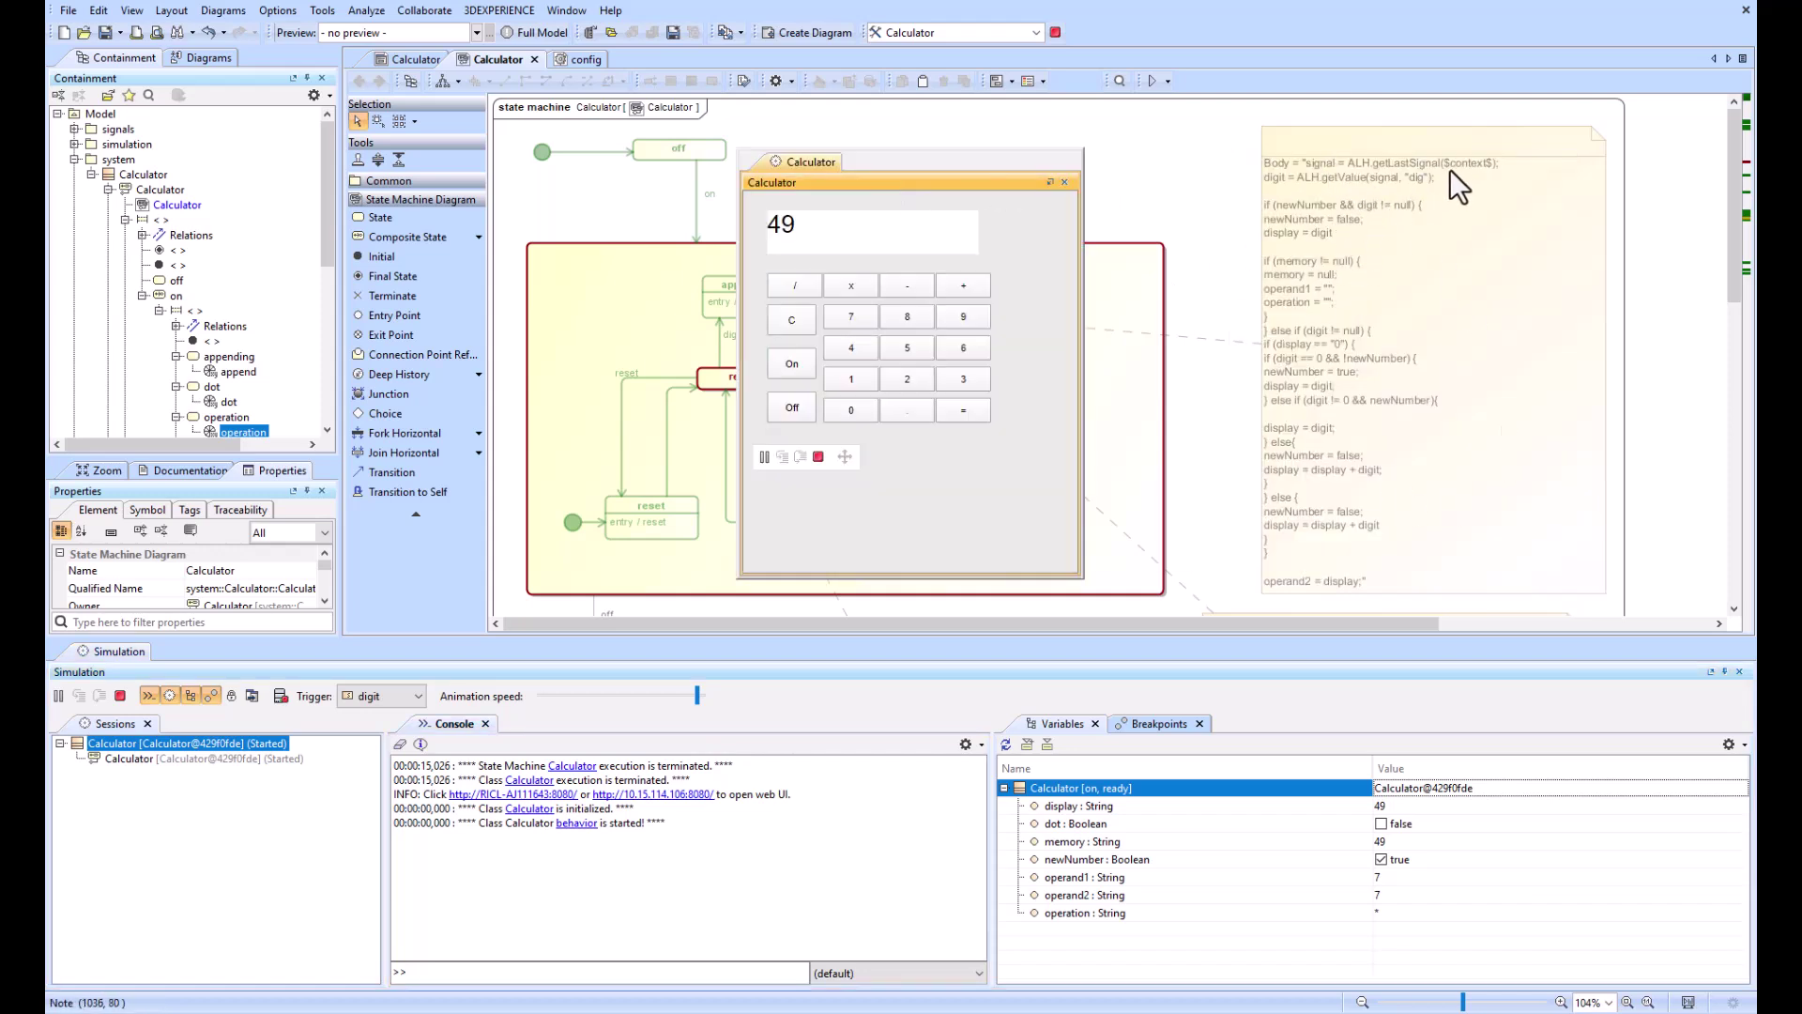
pyautogui.click(544, 976)
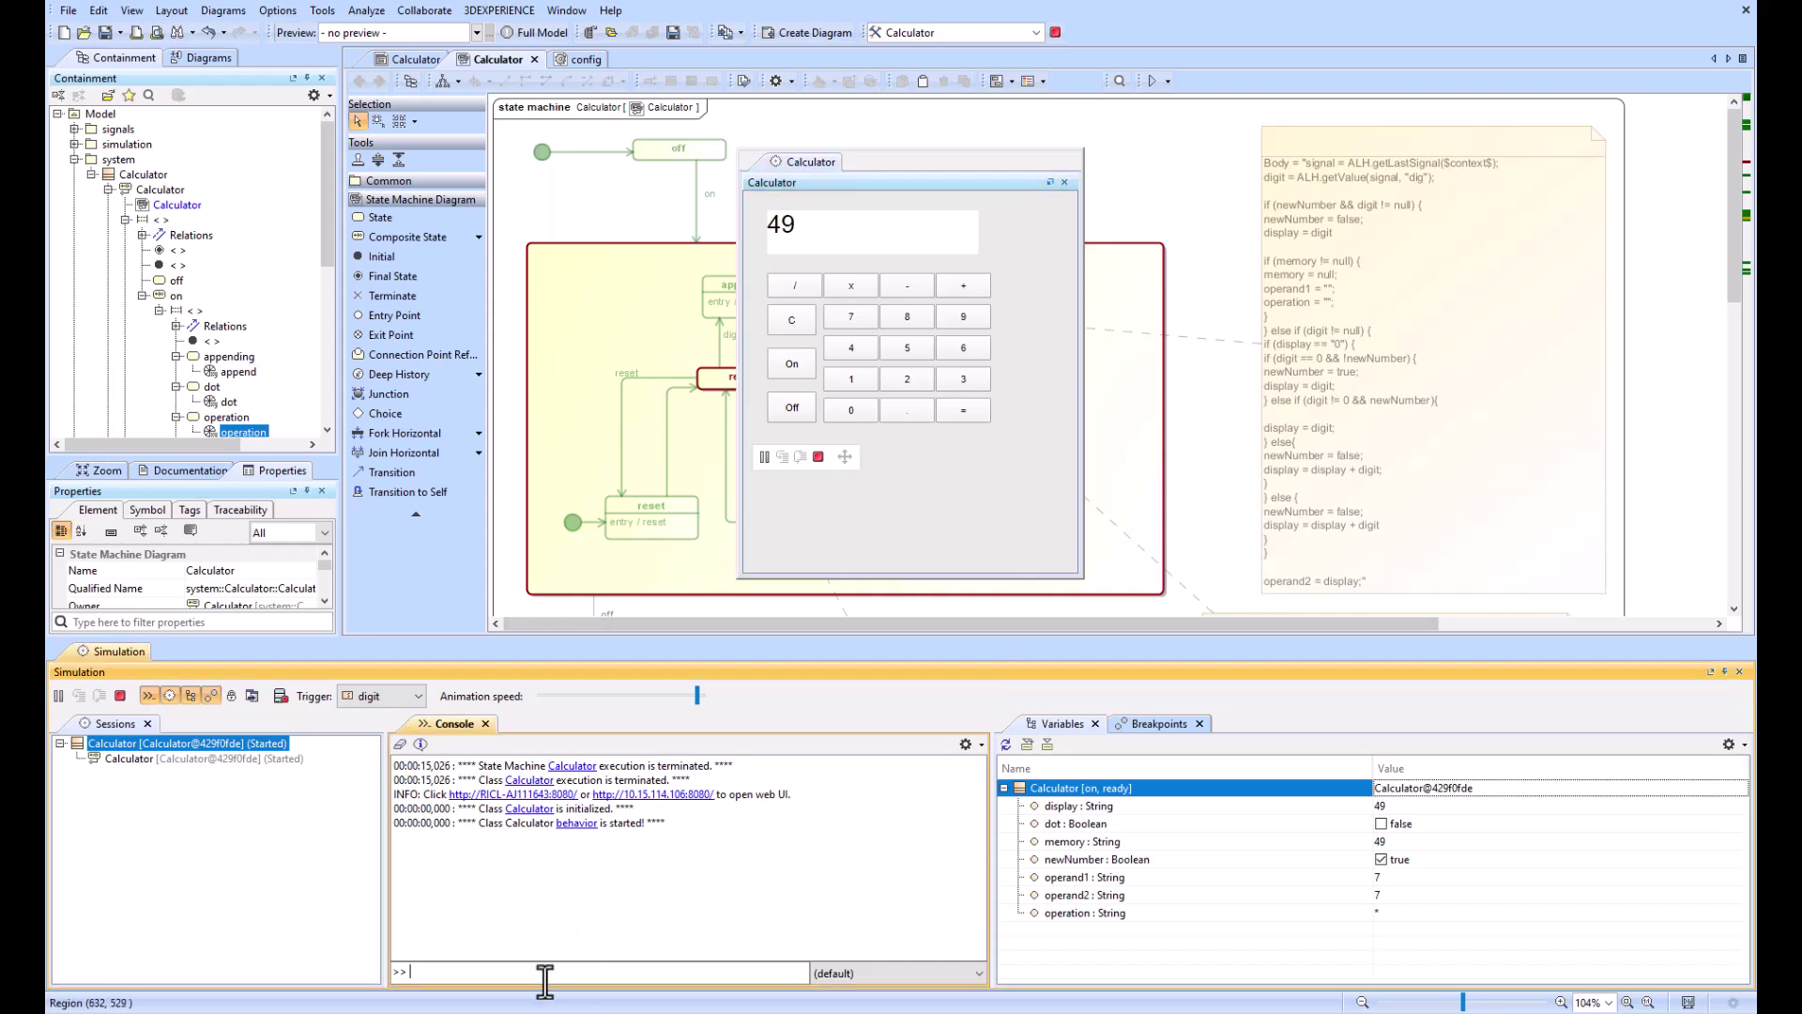
pyautogui.click(870, 973)
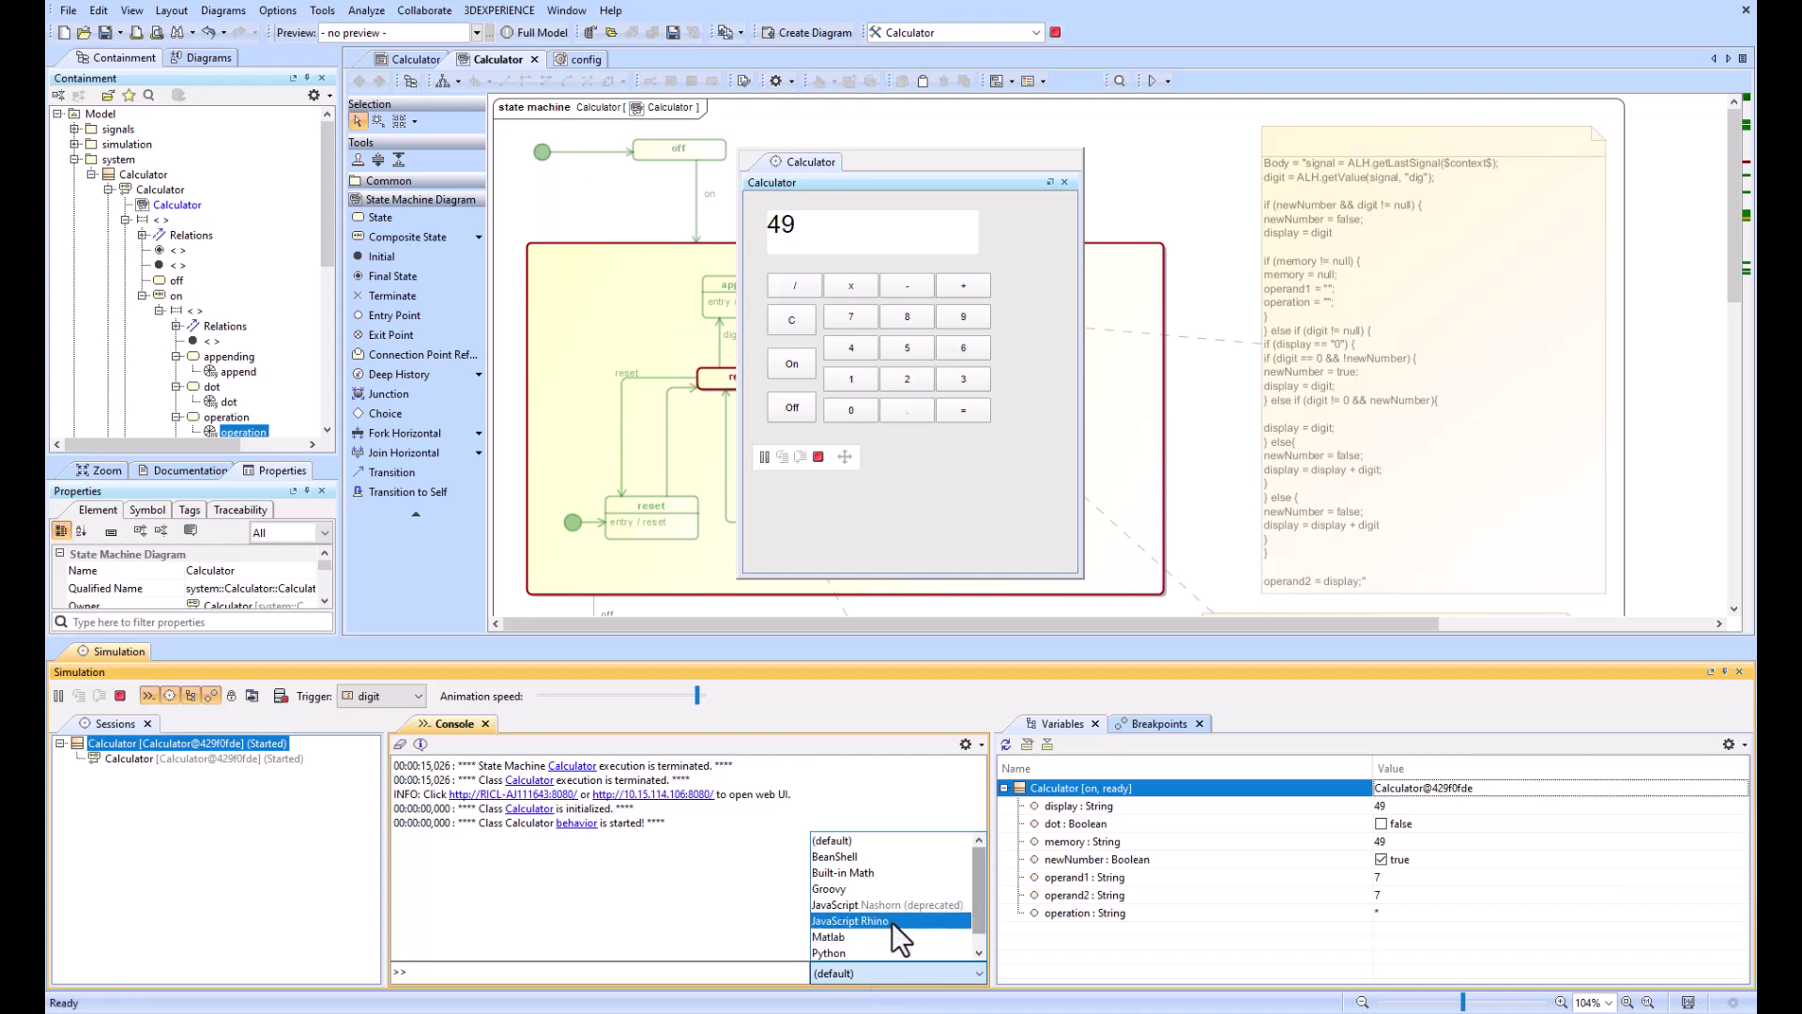
pyautogui.click(854, 922)
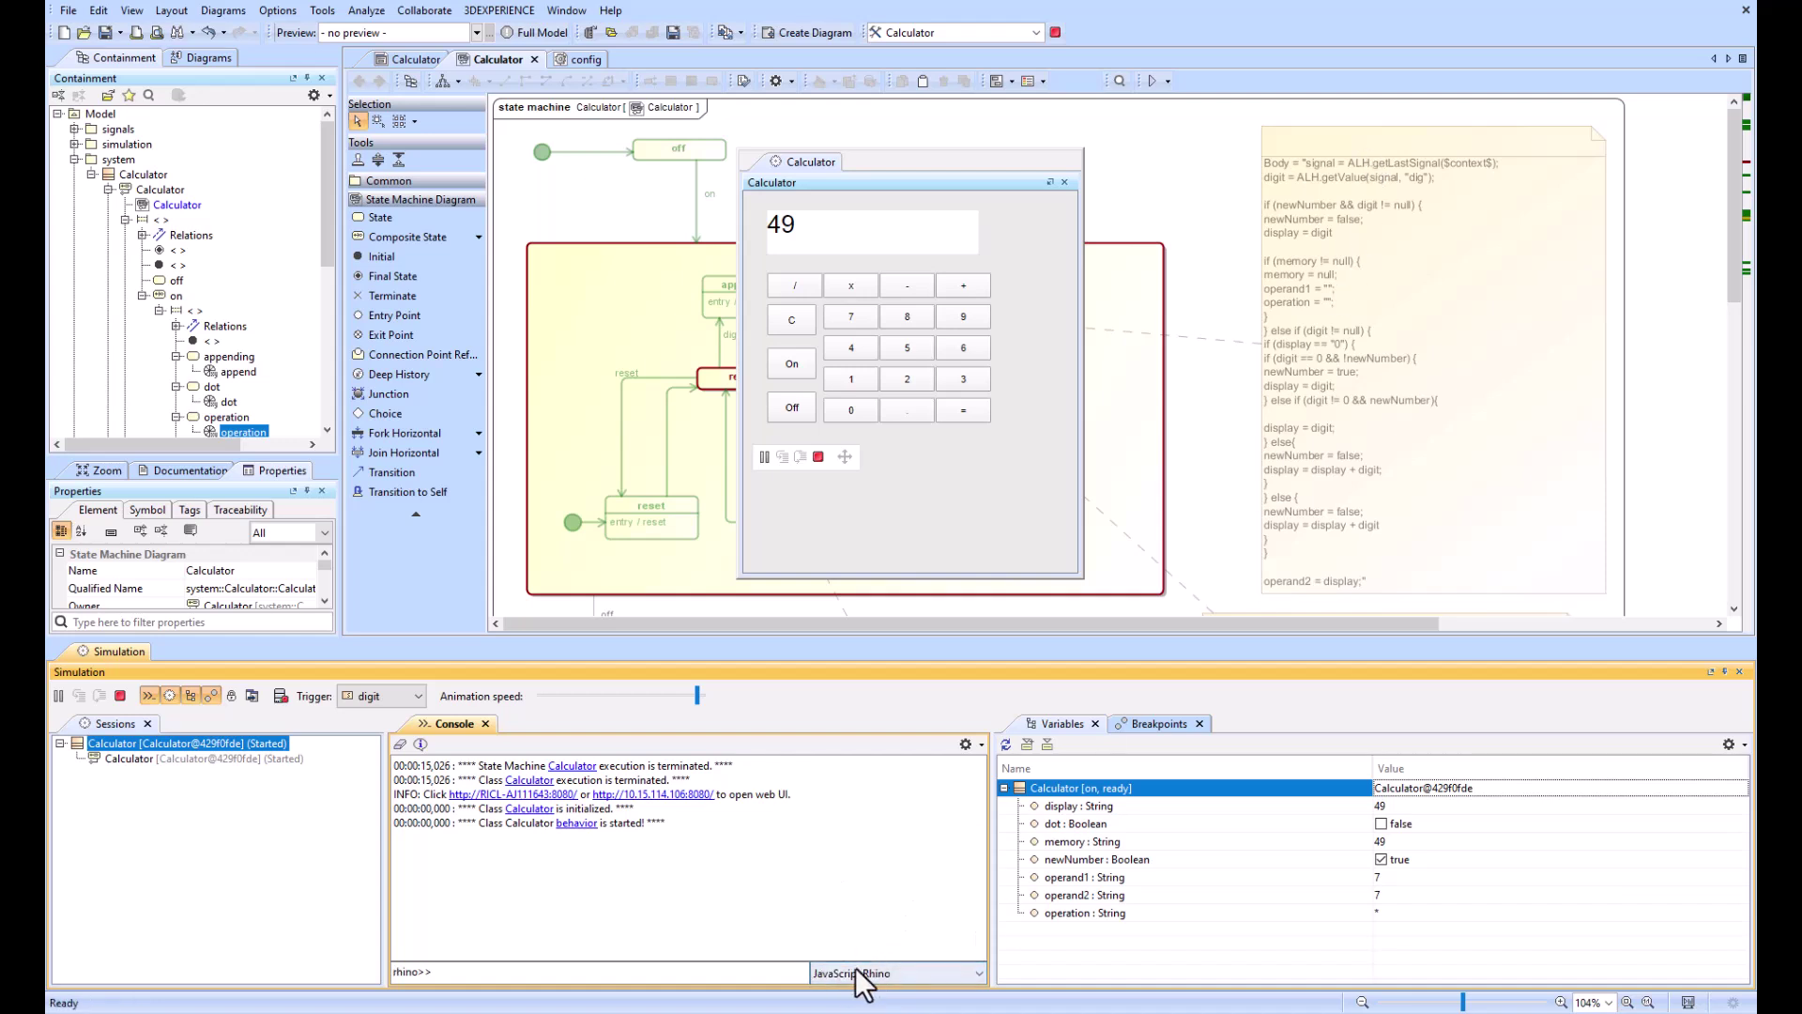
pyautogui.click(570, 976)
pyautogui.write('$context')
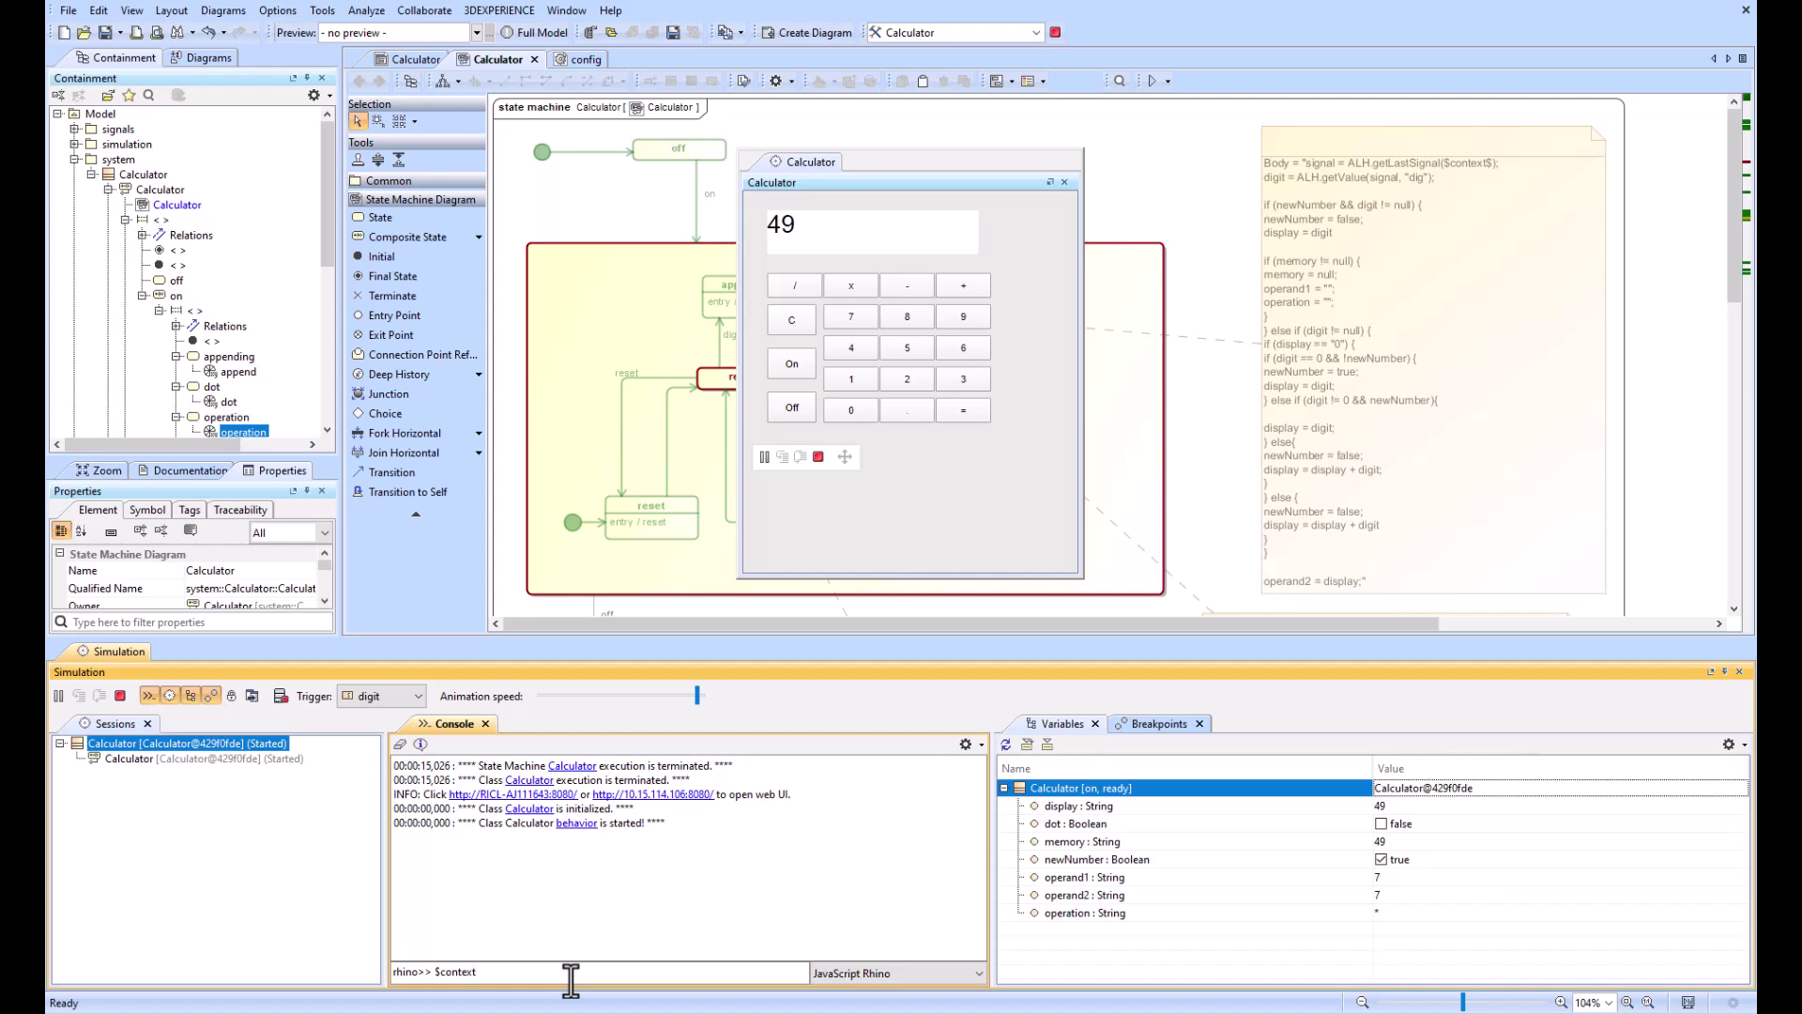
pyautogui.write('$')
# Step: Dump the $context$ values, then run ALH.getLastSignal($context$) in the console
pyautogui.press('Return')
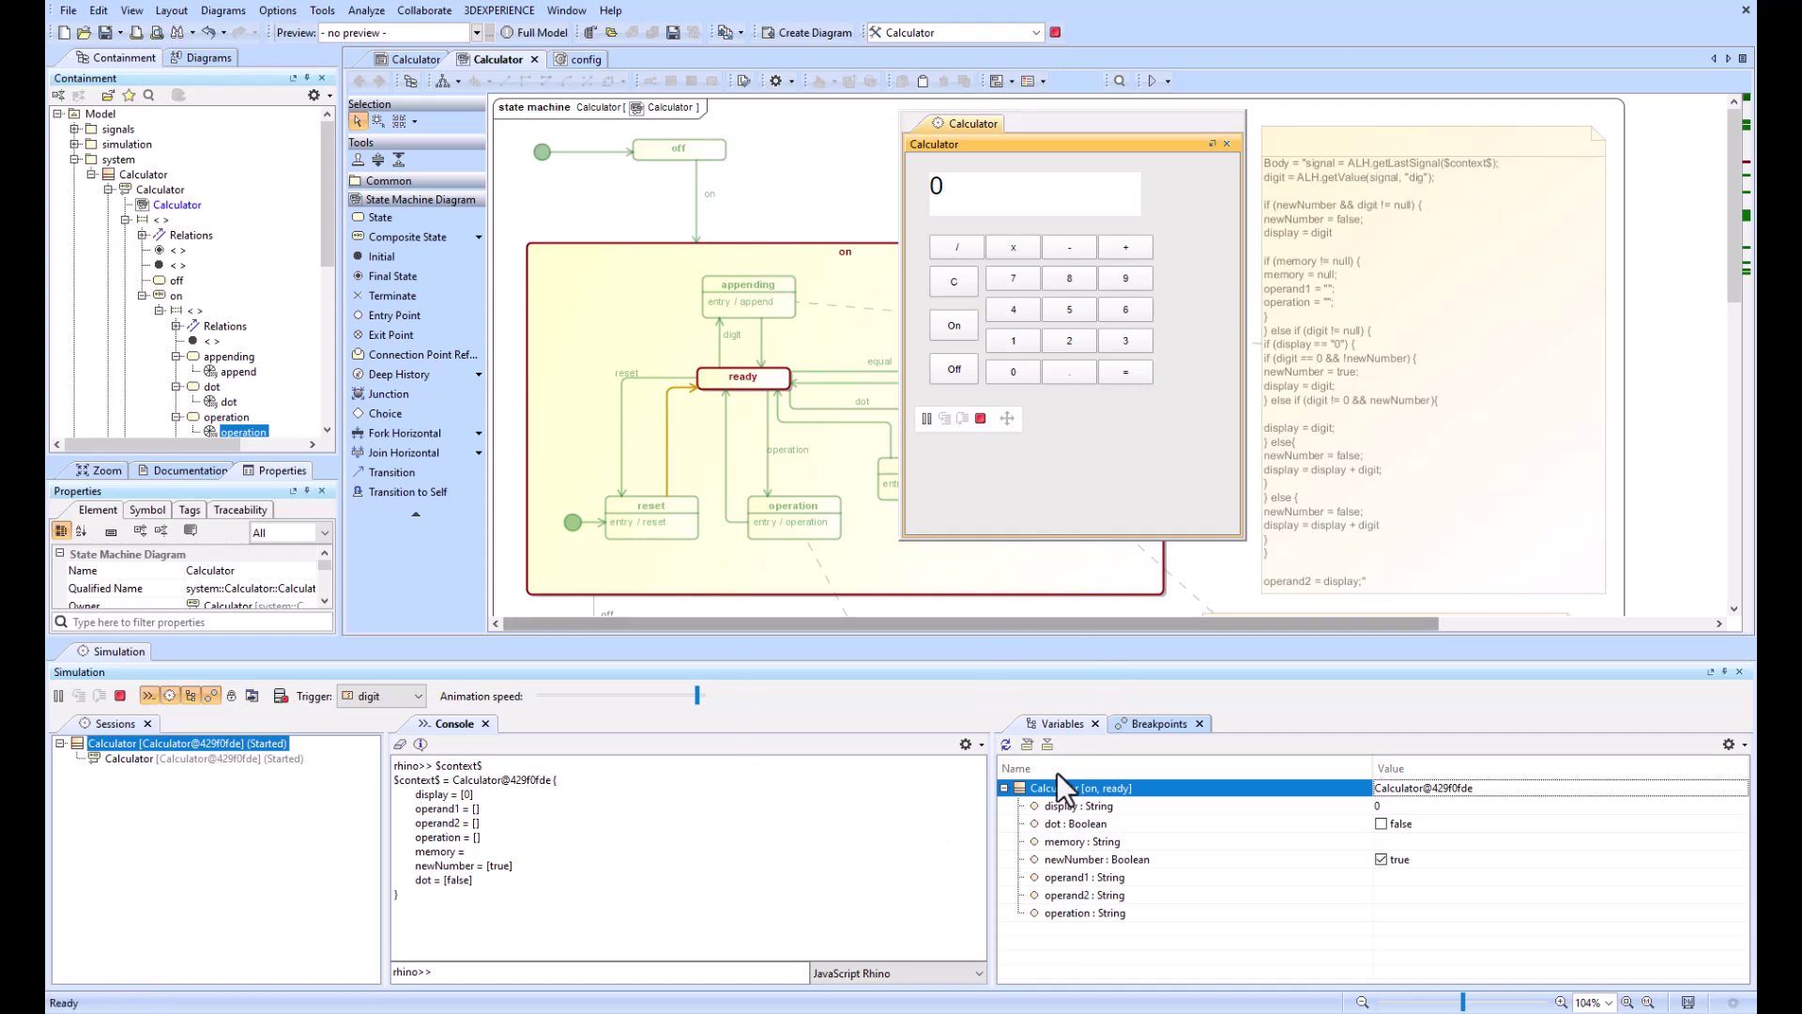
pyautogui.click(1393, 913)
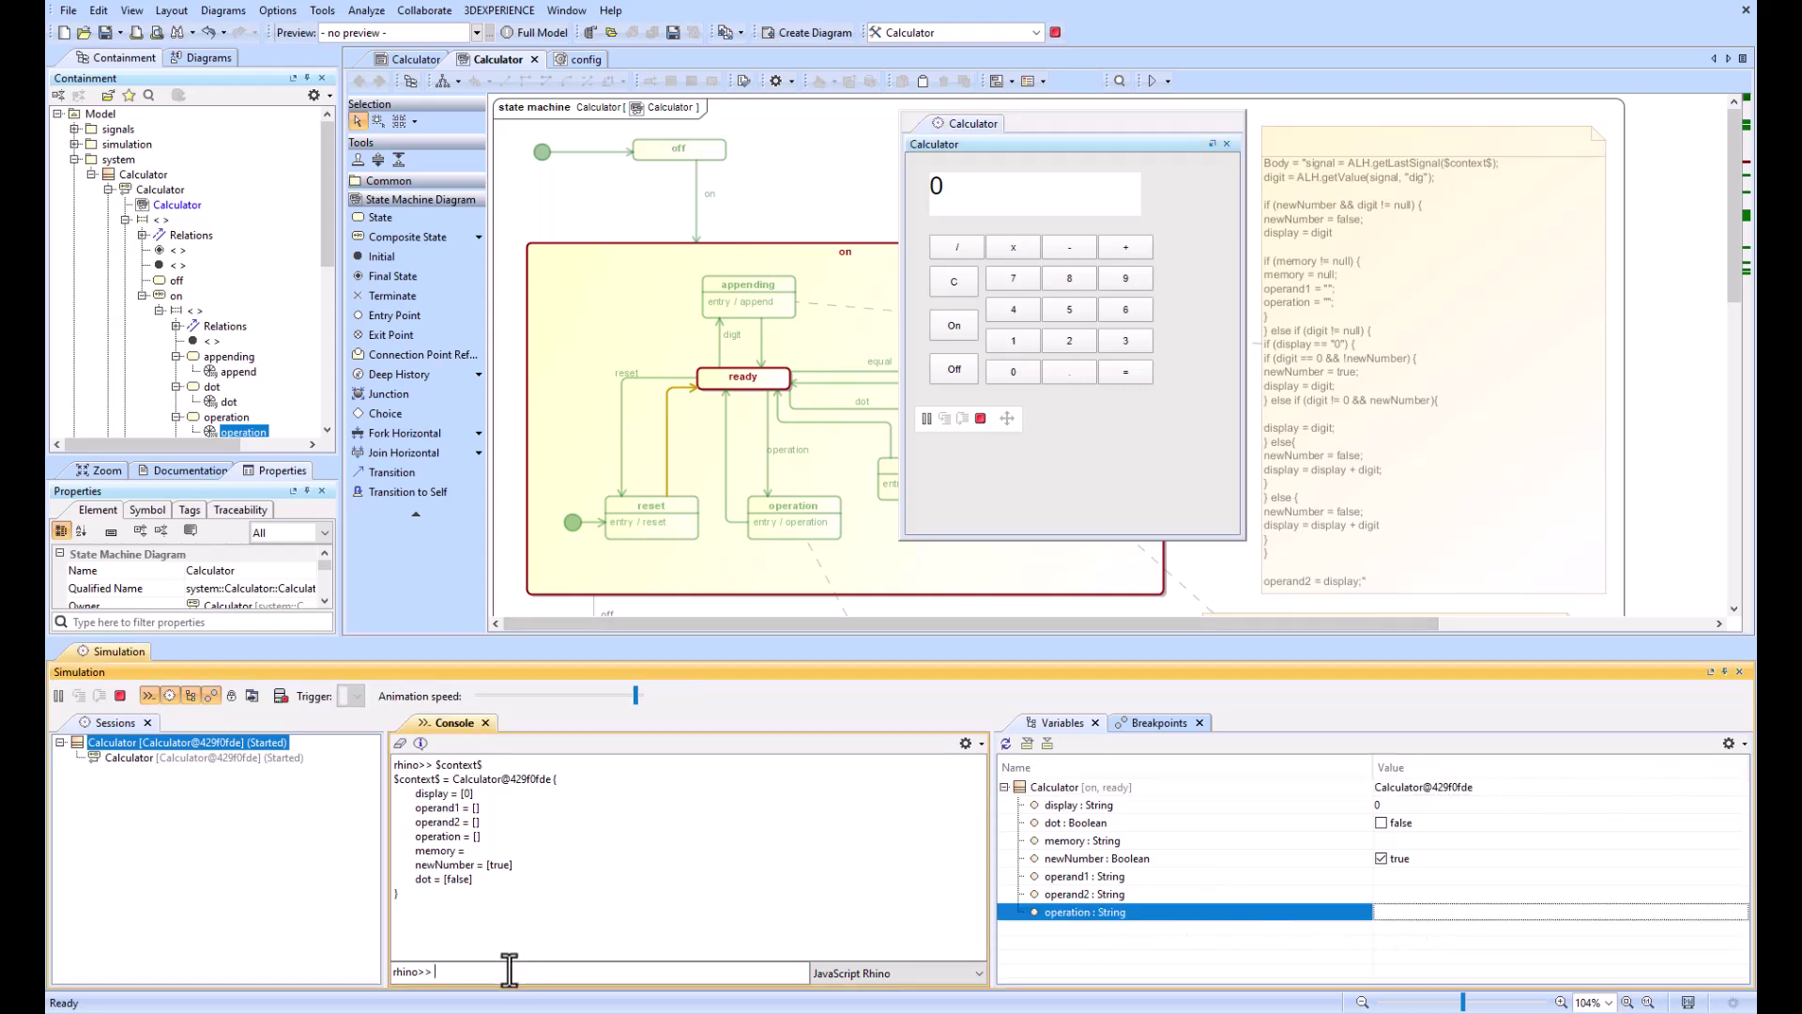
pyautogui.write('ALH.getLastSignal($context$)')
pyautogui.press('Return')
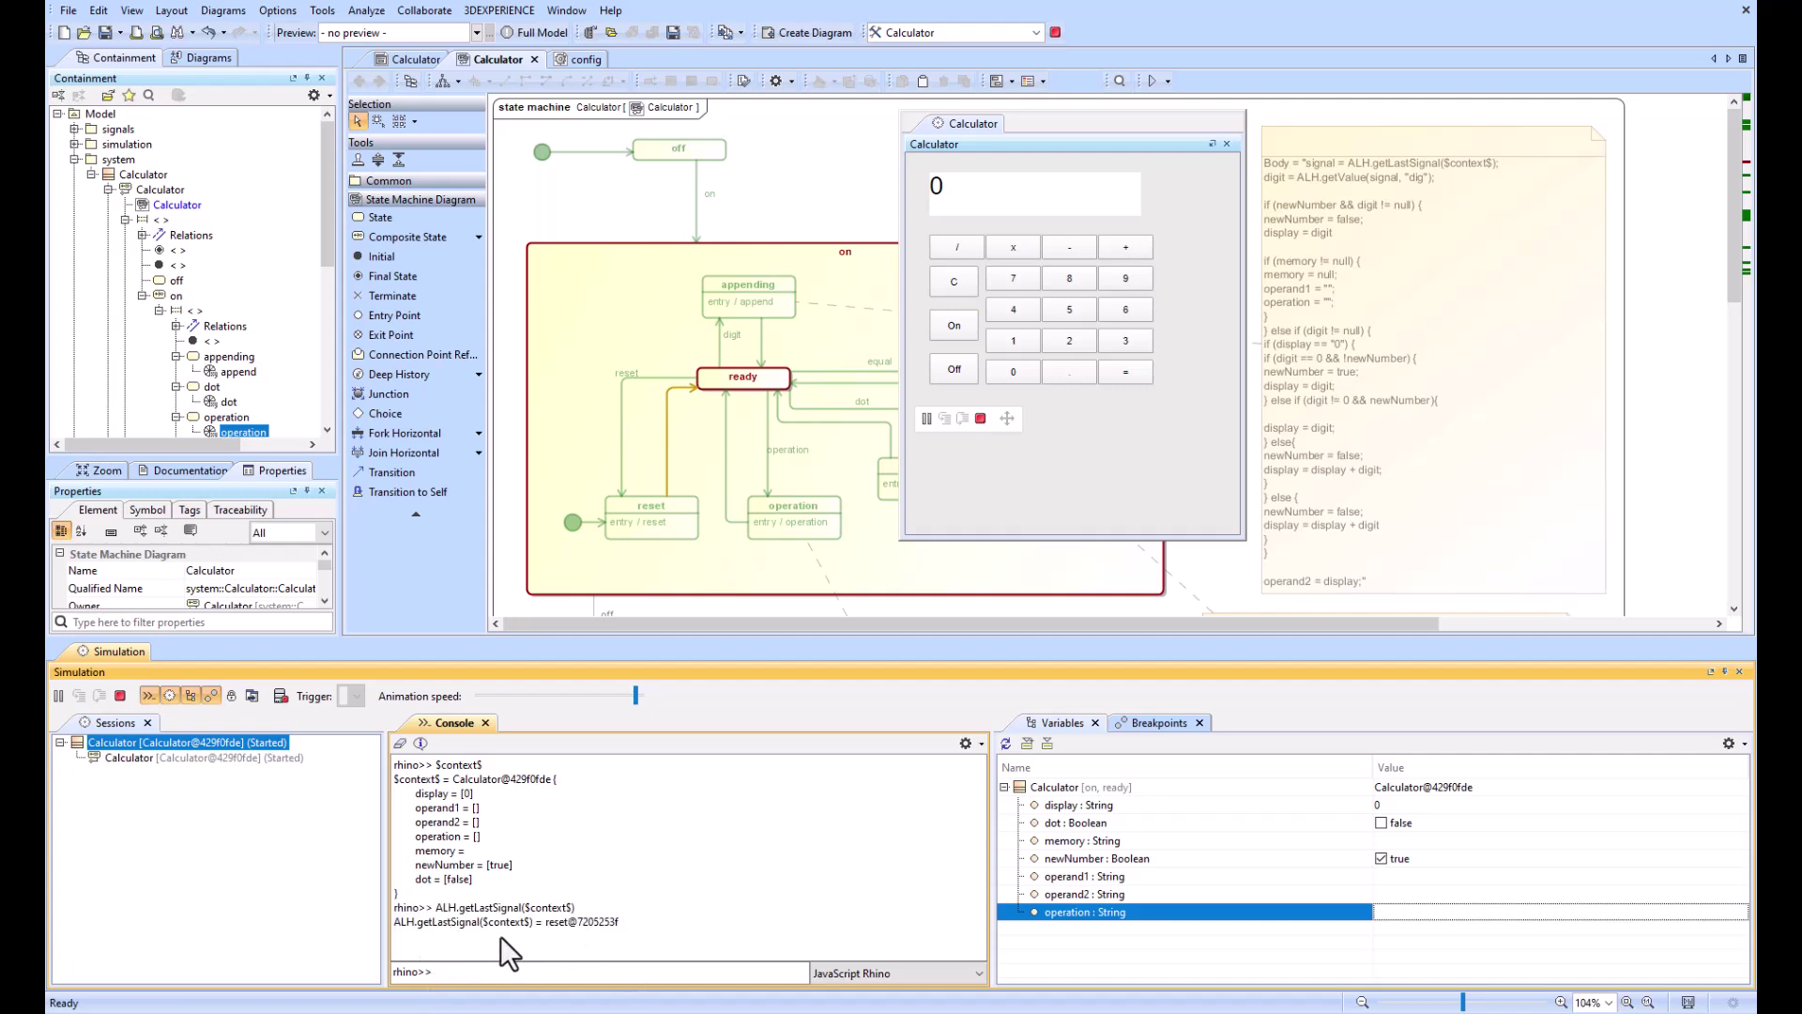
# Step: Enter 8 and + on the calculator, then rerun the last-signal query showing op +
pyautogui.click(1083, 282)
pyautogui.click(1126, 254)
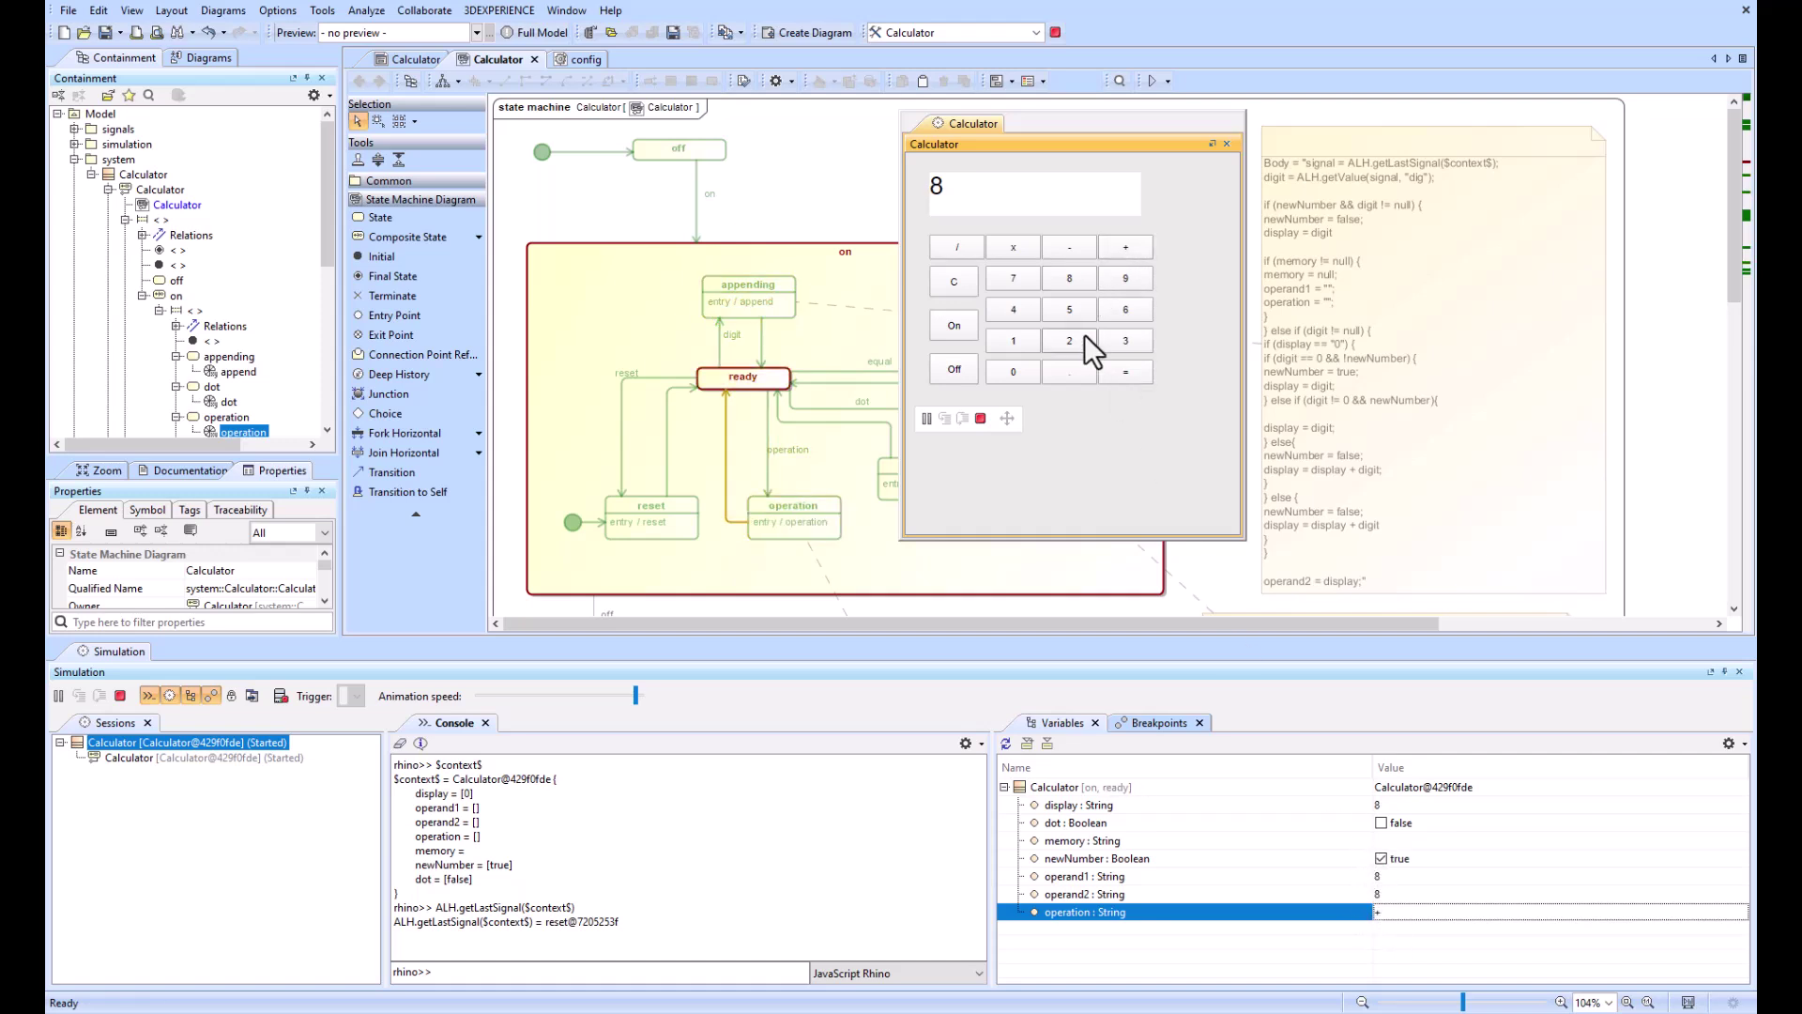
pyautogui.click(543, 967)
pyautogui.press('Up')
pyautogui.press('Return')
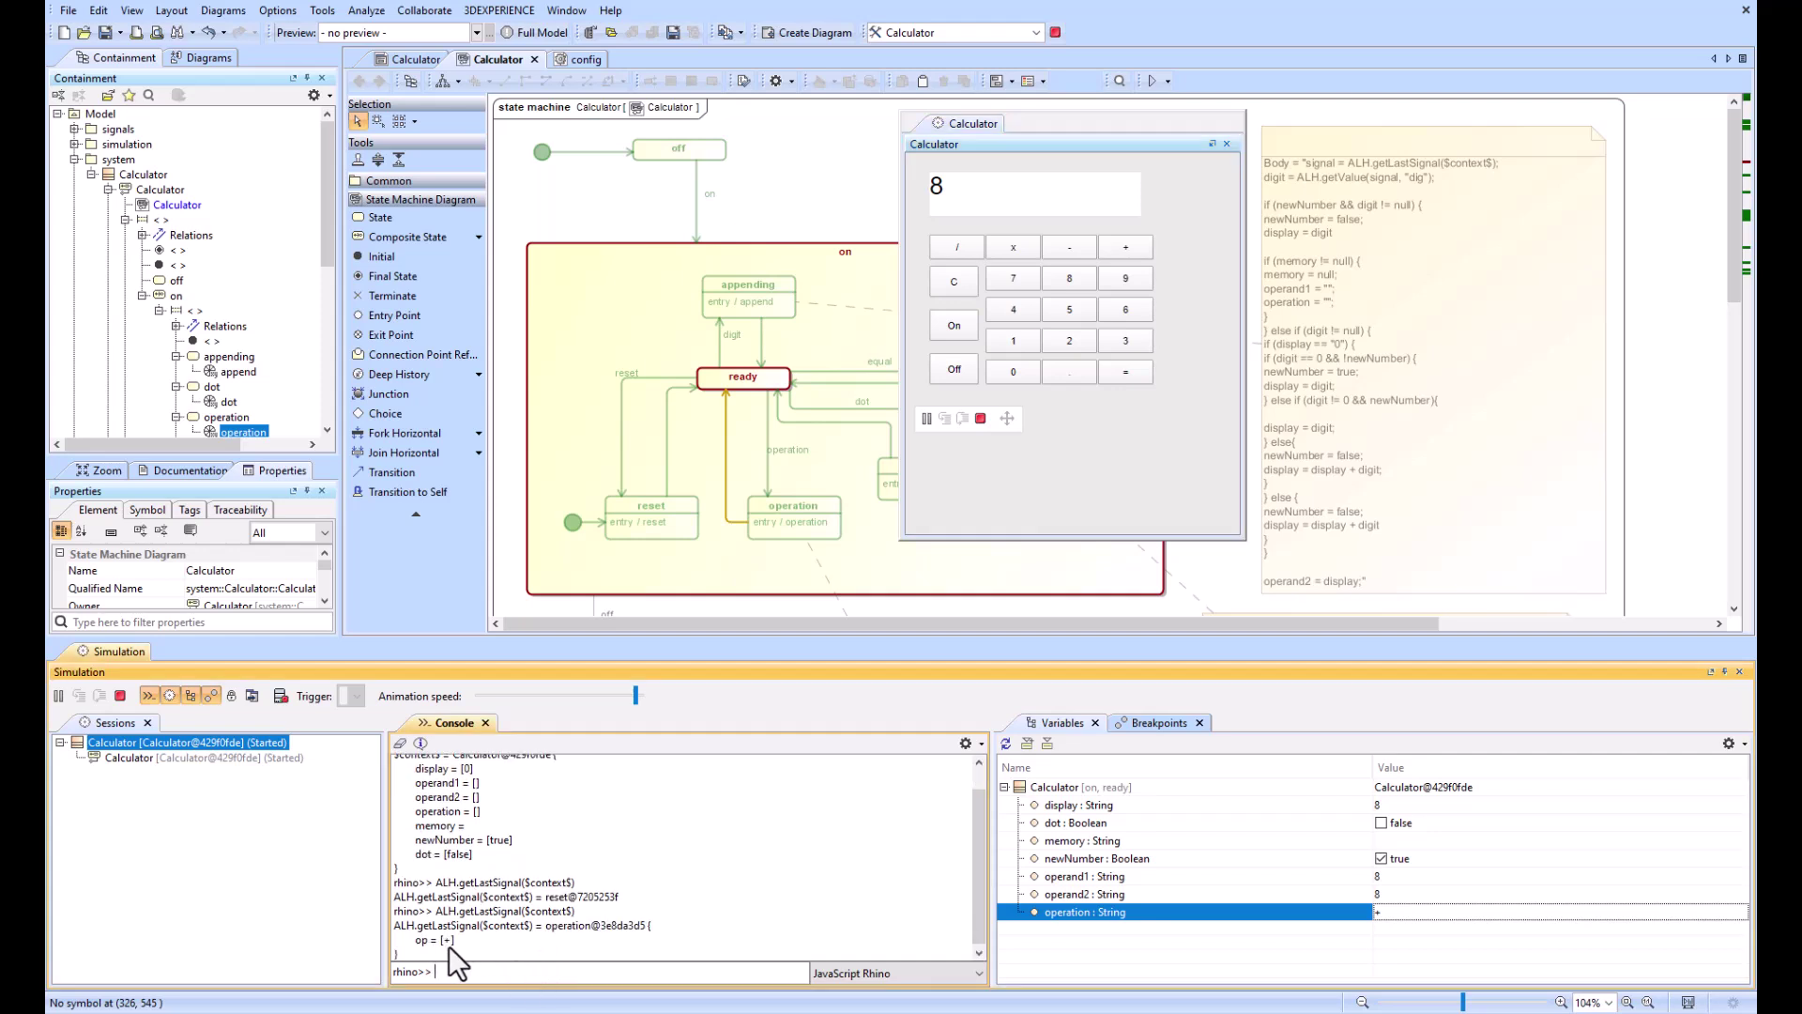
# Step: Clear and choose multiplication, then rerun the last-signal query showing op *
pyautogui.click(950, 284)
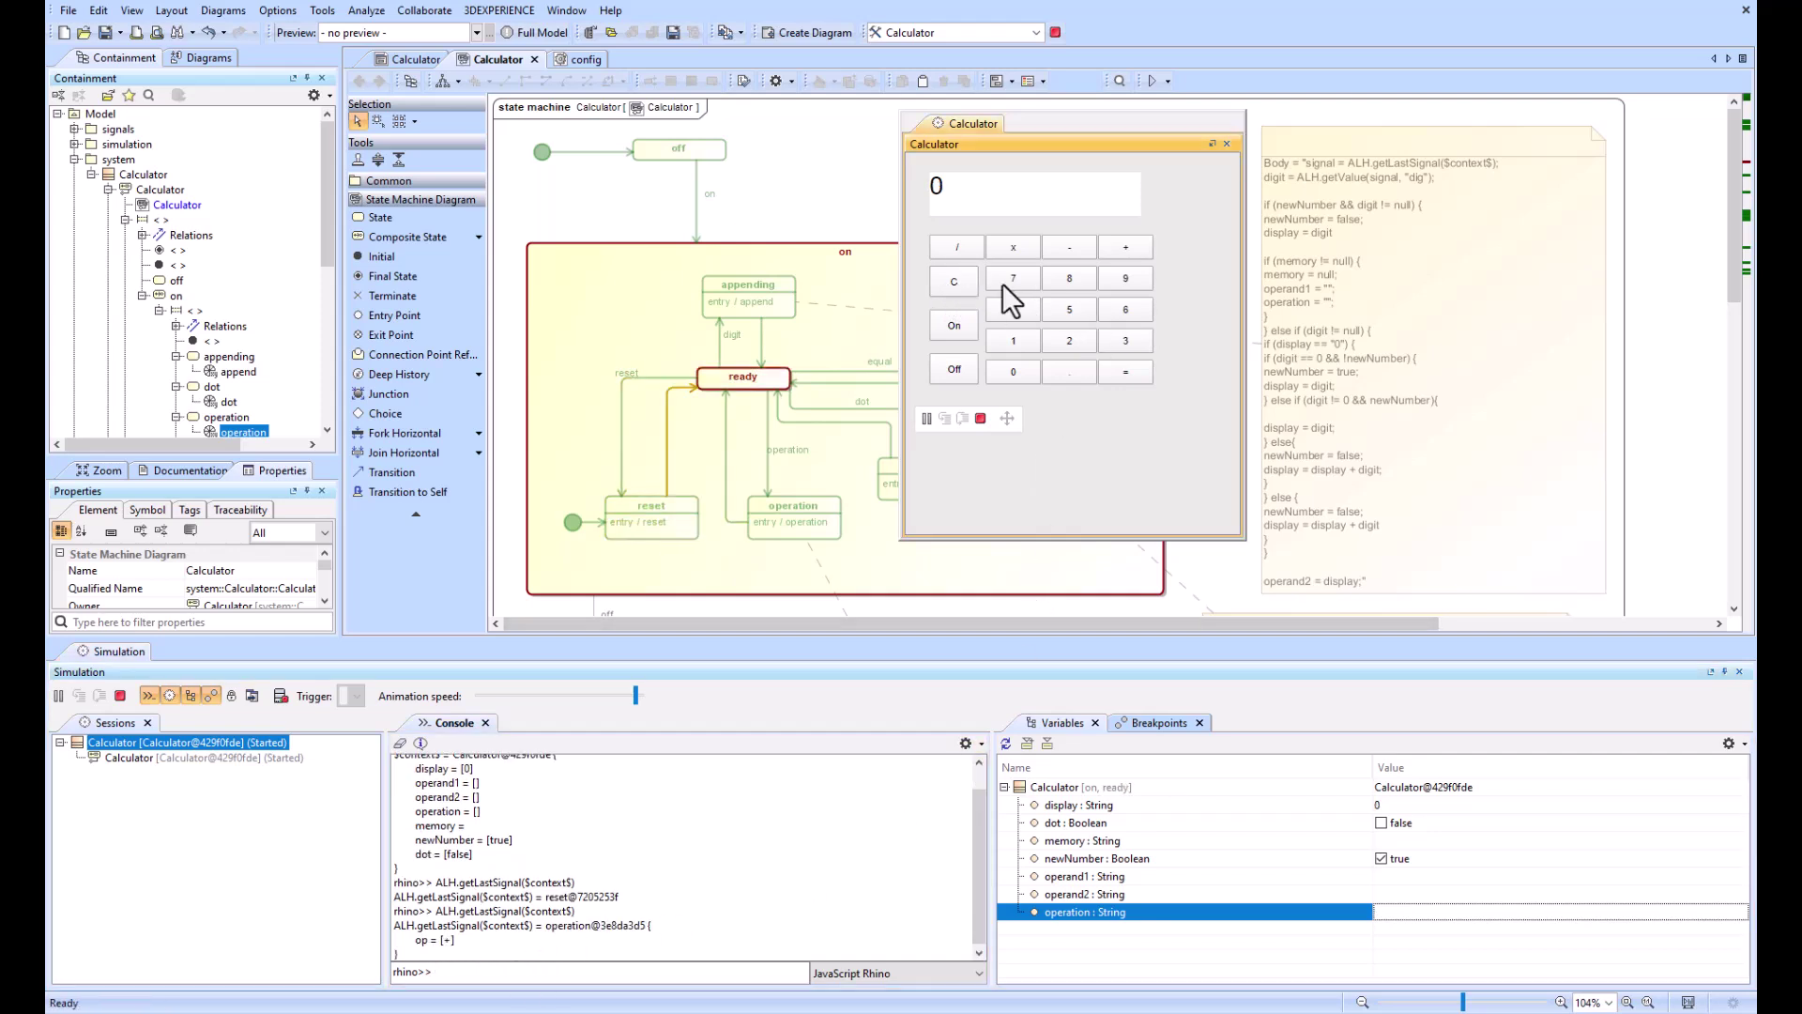
pyautogui.click(1015, 251)
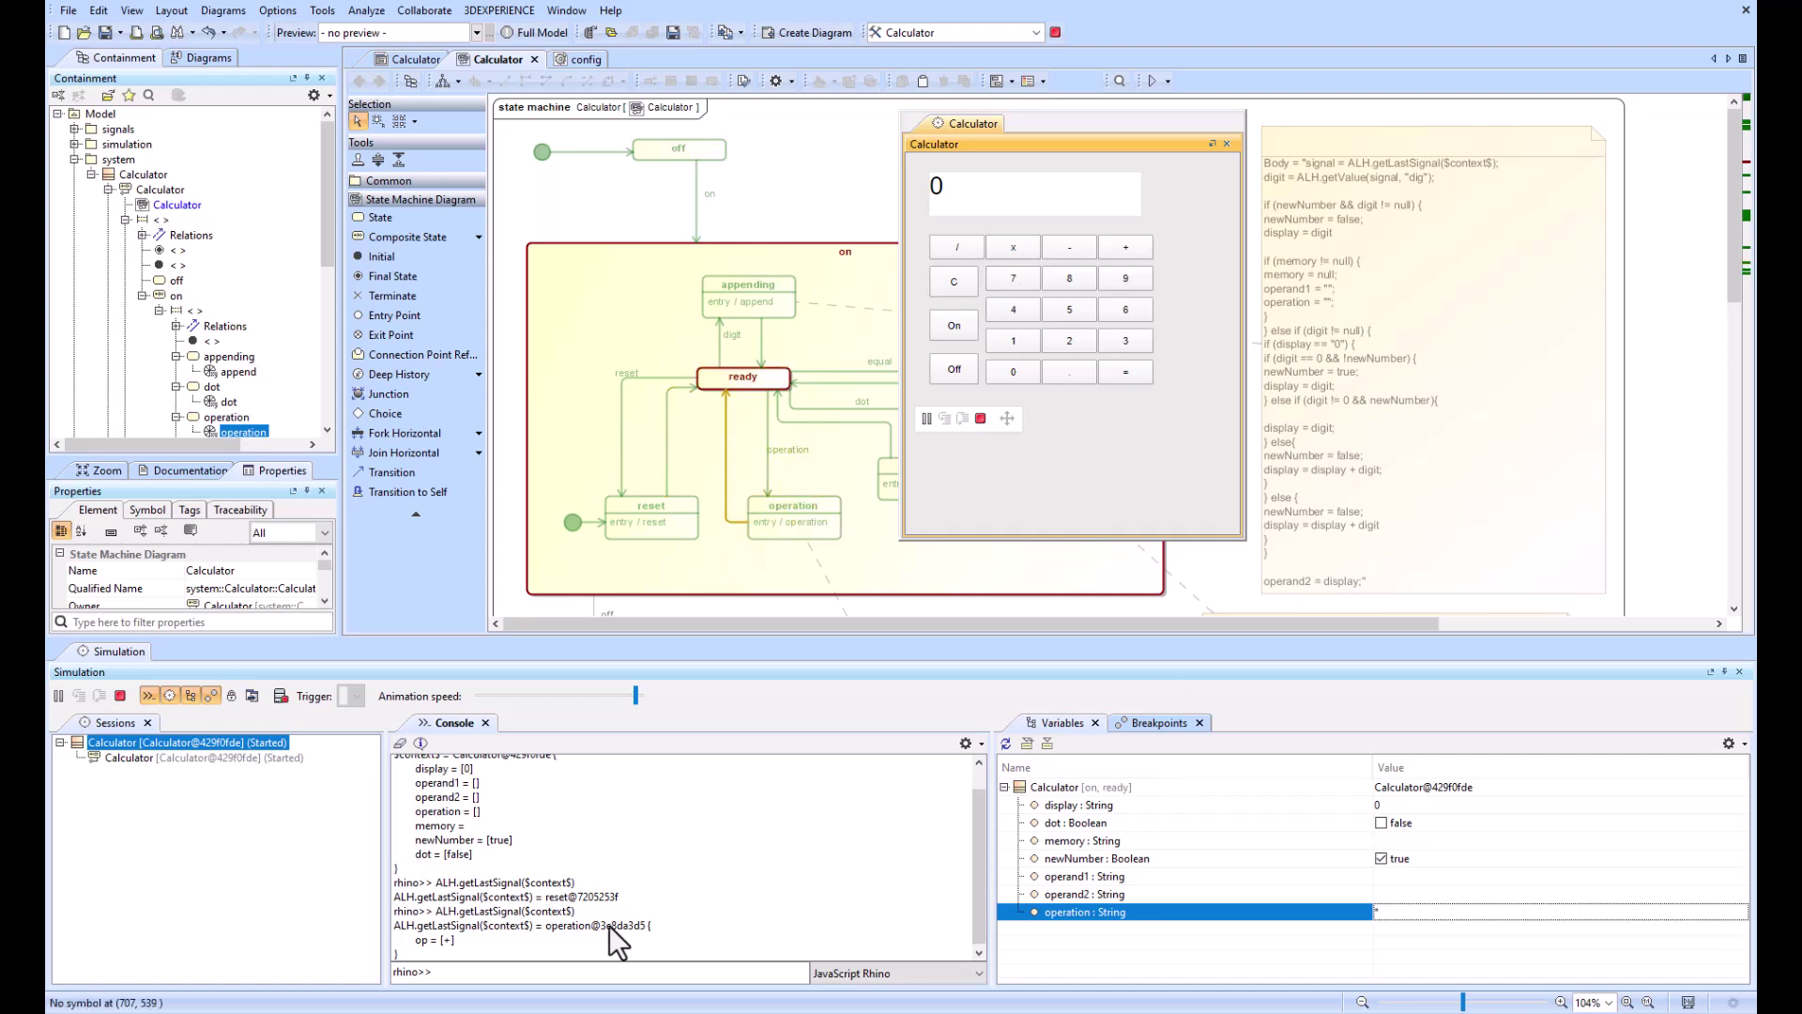
pyautogui.click(484, 972)
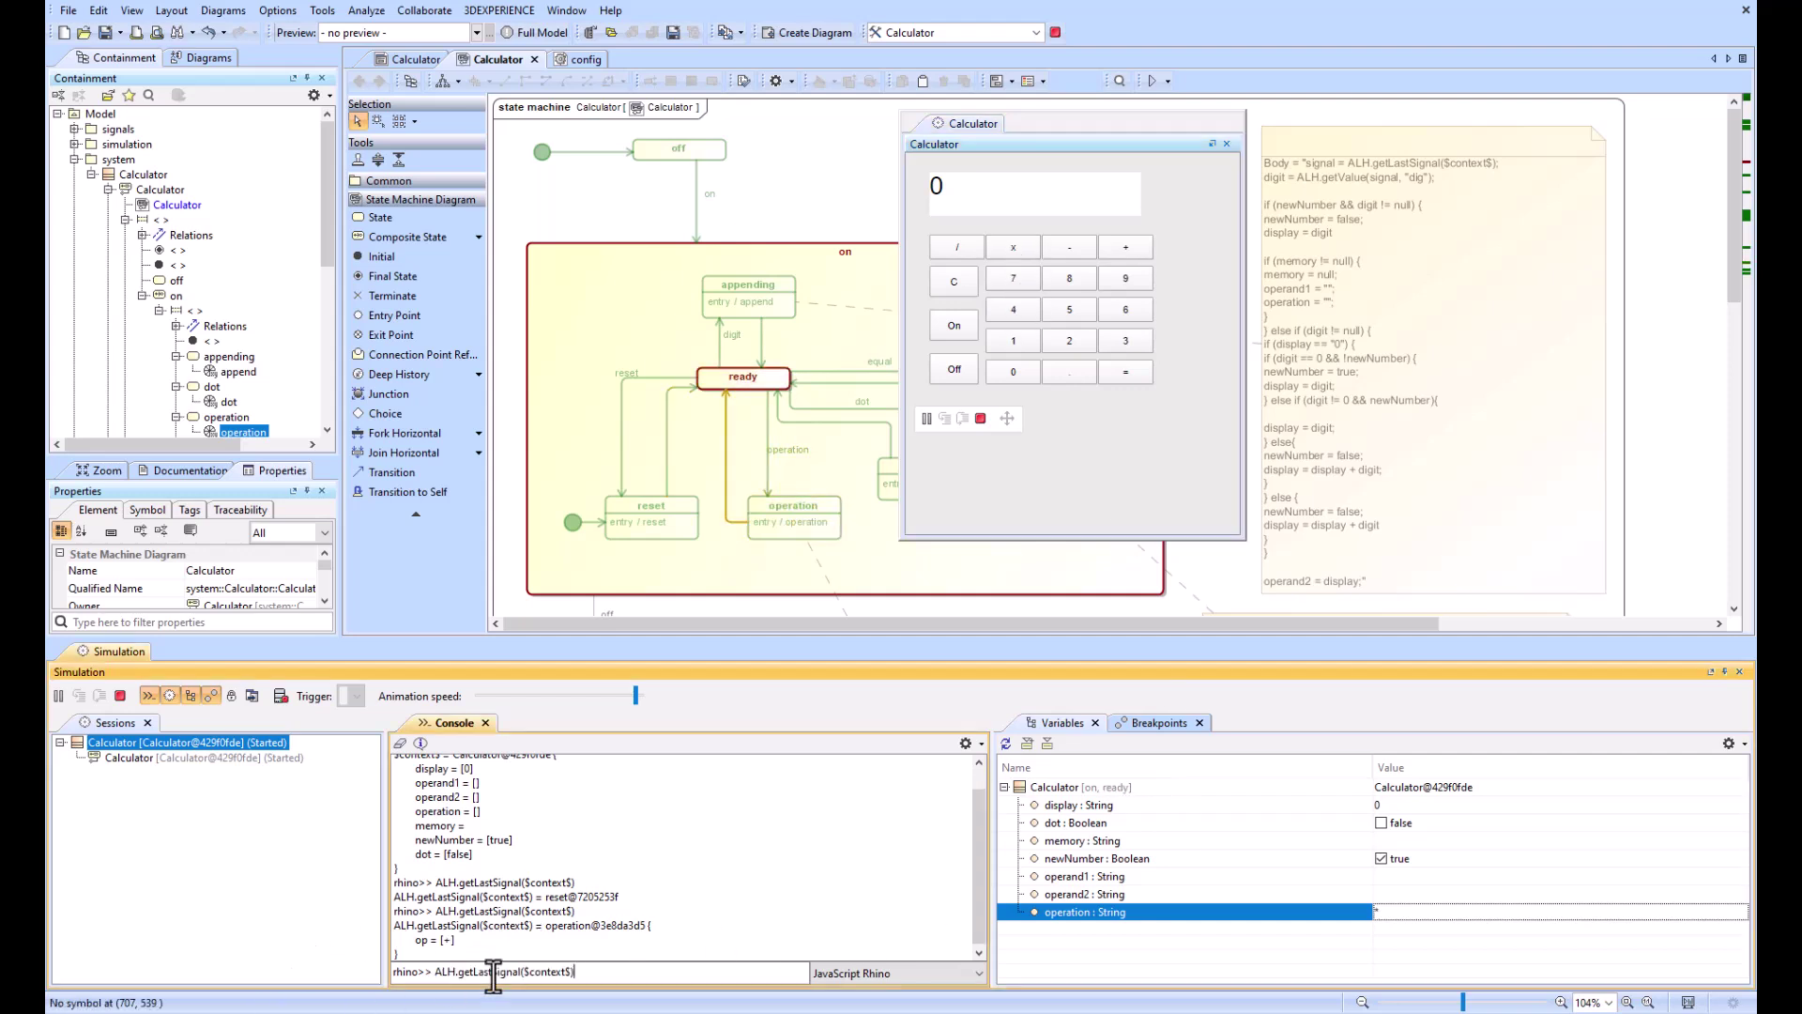
pyautogui.press('Up')
pyautogui.press('Return')
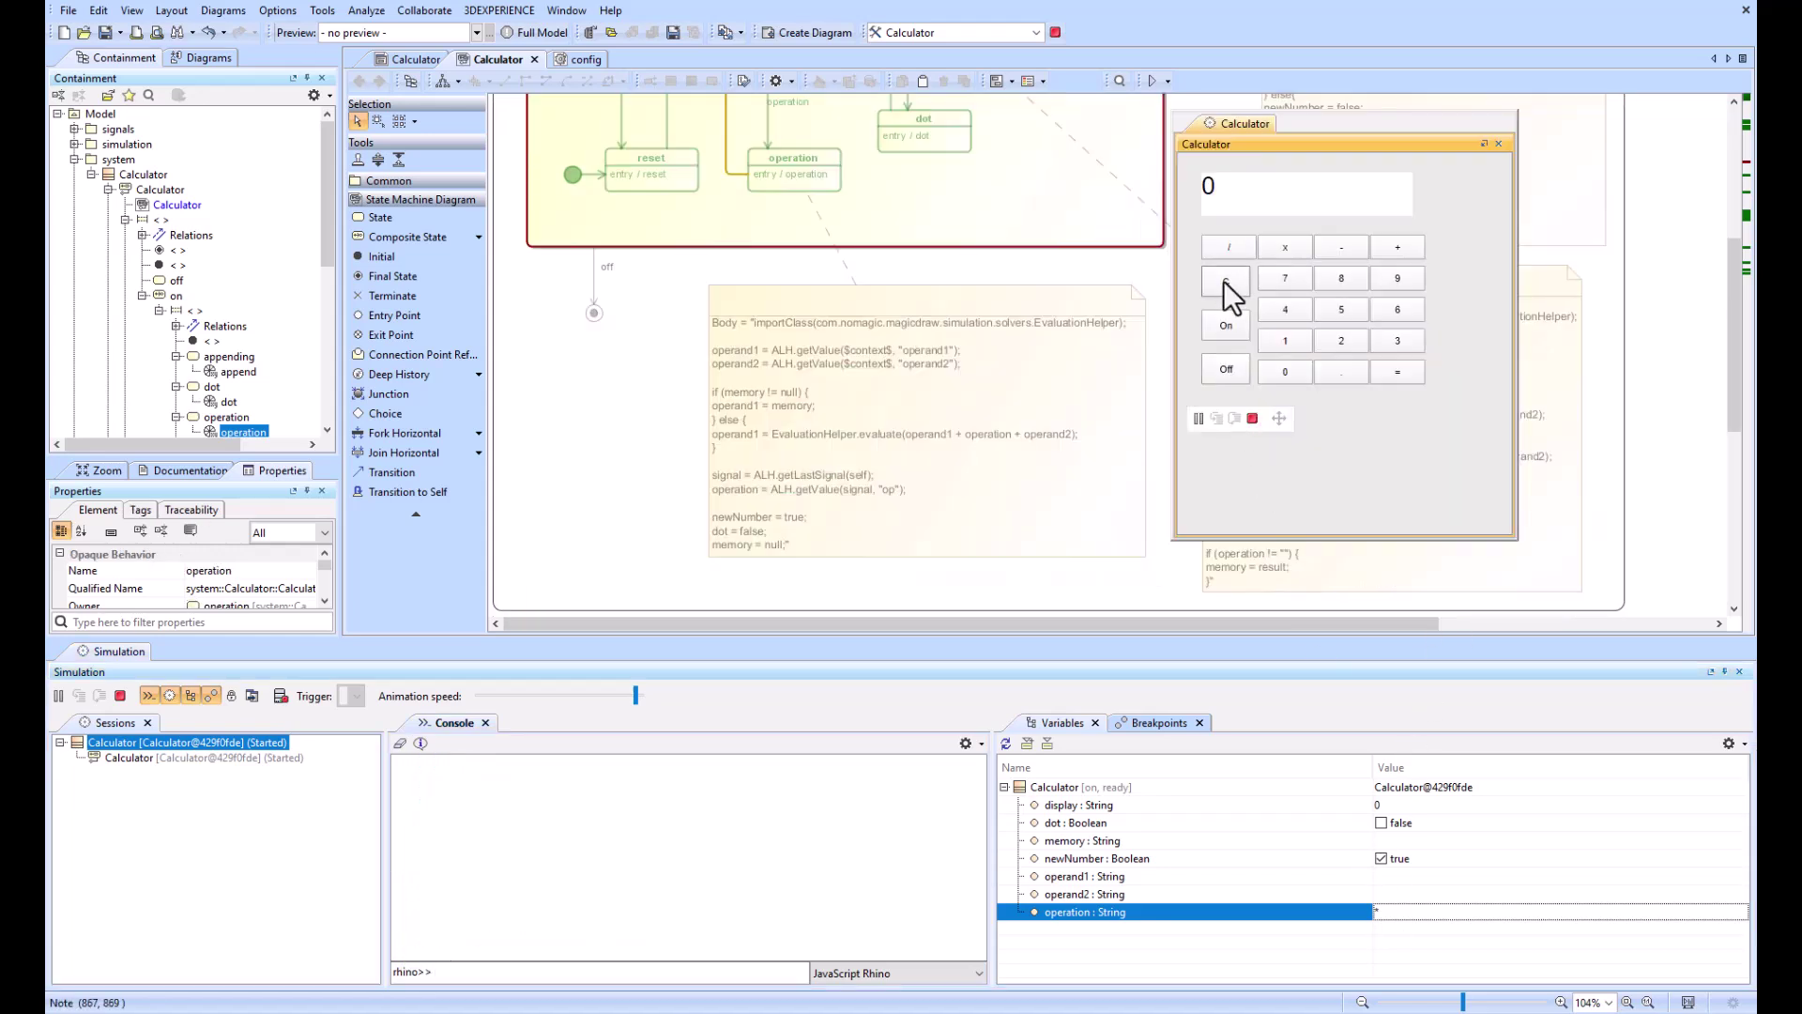
# Step: Clear, enter 7, and run ALH.getLastSignal($context$) to report the digit signal
pyautogui.click(1225, 280)
pyautogui.click(1286, 280)
pyautogui.click(551, 972)
pyautogui.write('ALH.getLastSignal($context$)')
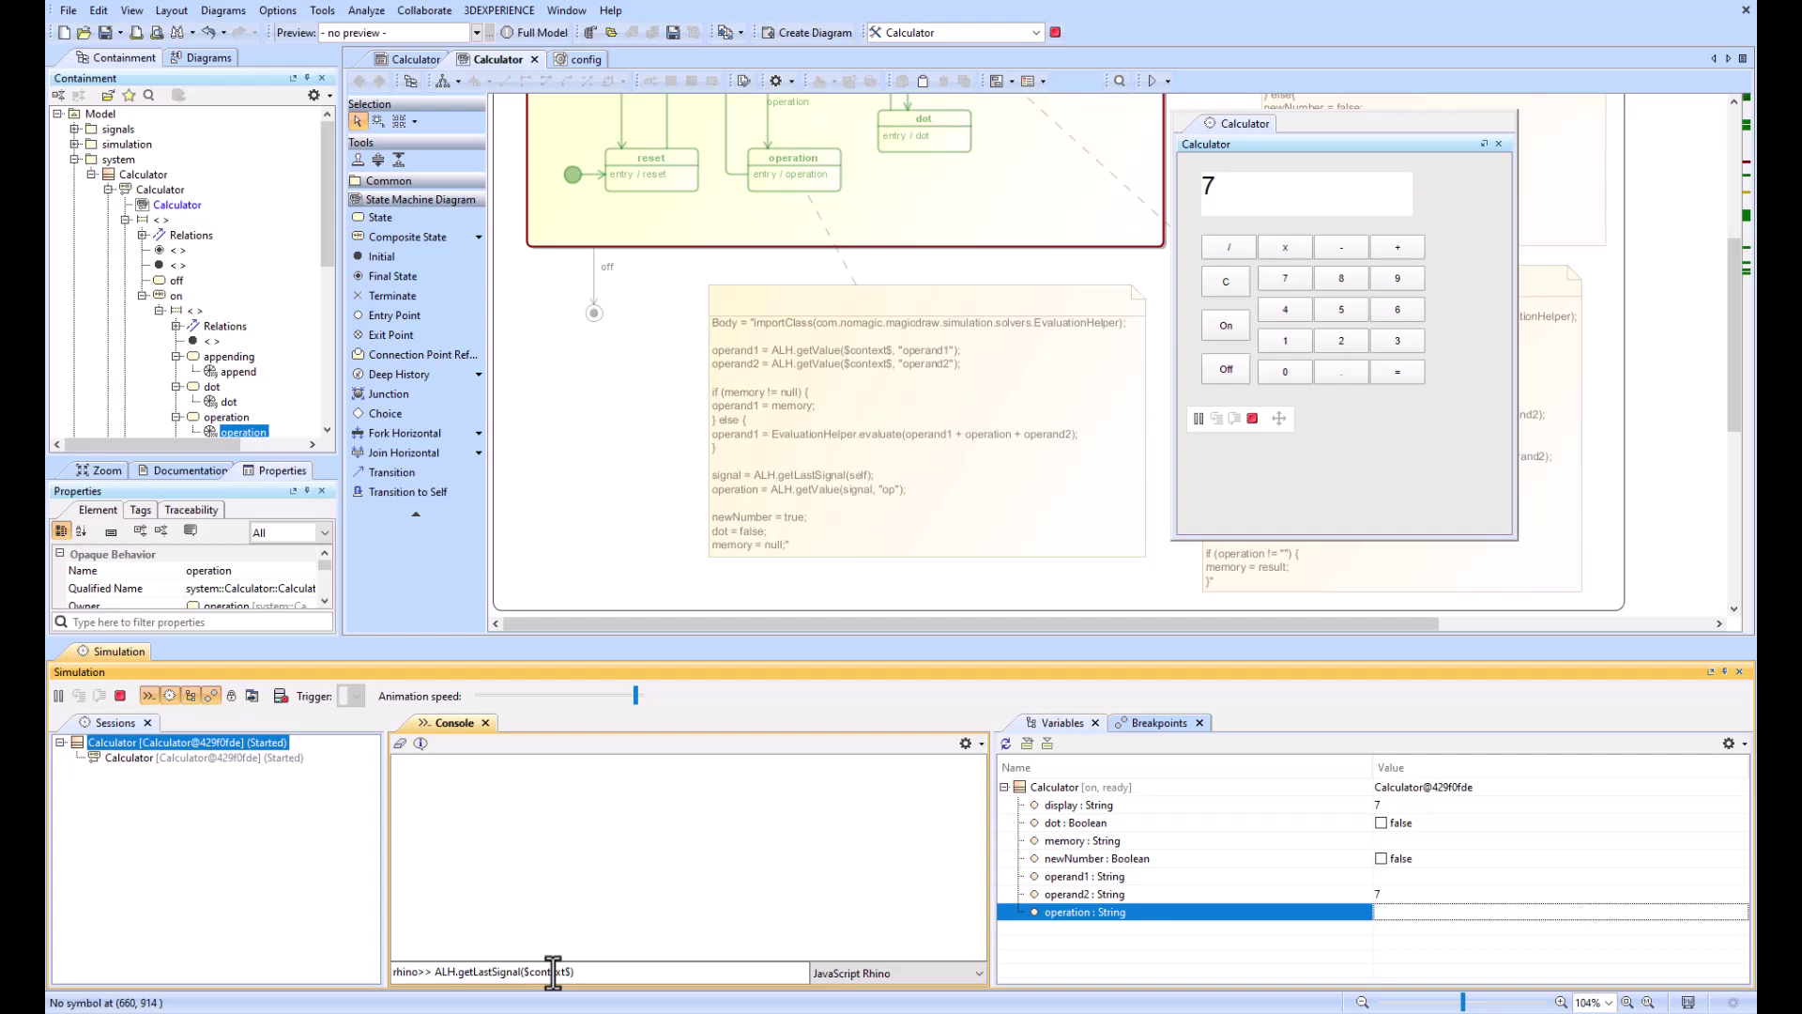
pyautogui.press('Return')
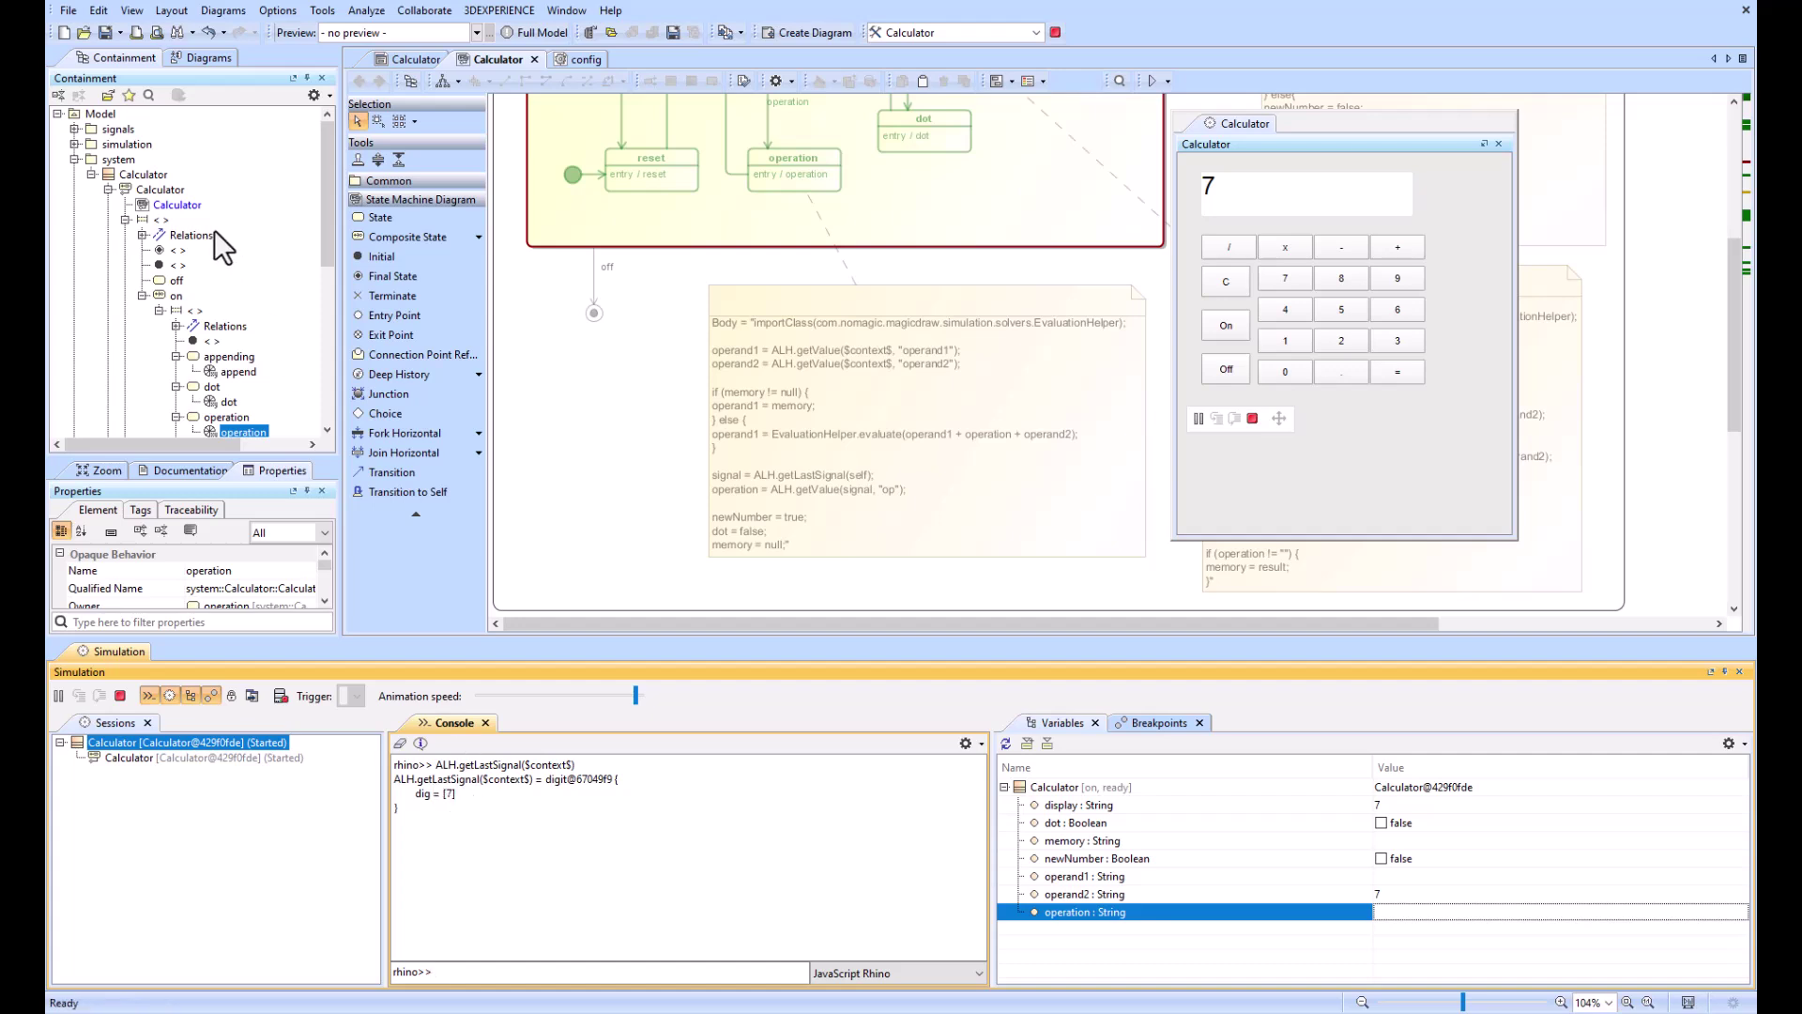
# Step: Expand the signals package and inspect the digit signal's dig and operation signal's op attributes
pyautogui.click(75, 130)
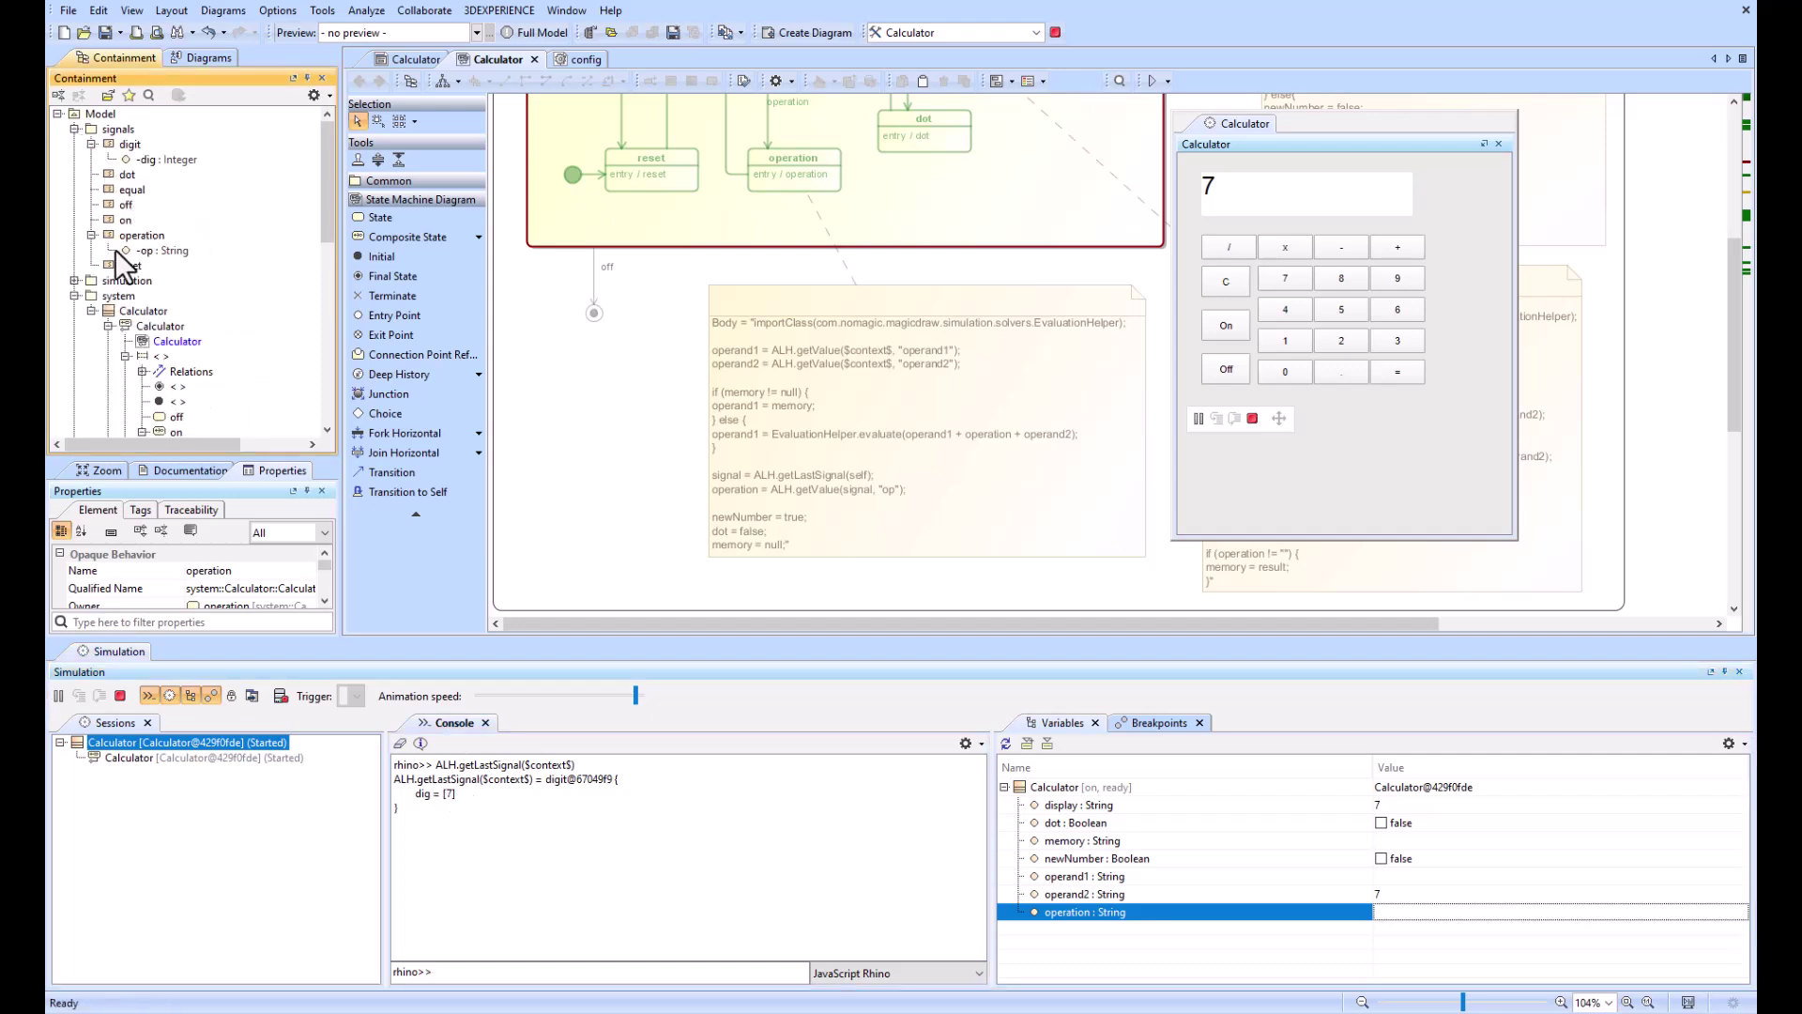
pyautogui.click(149, 160)
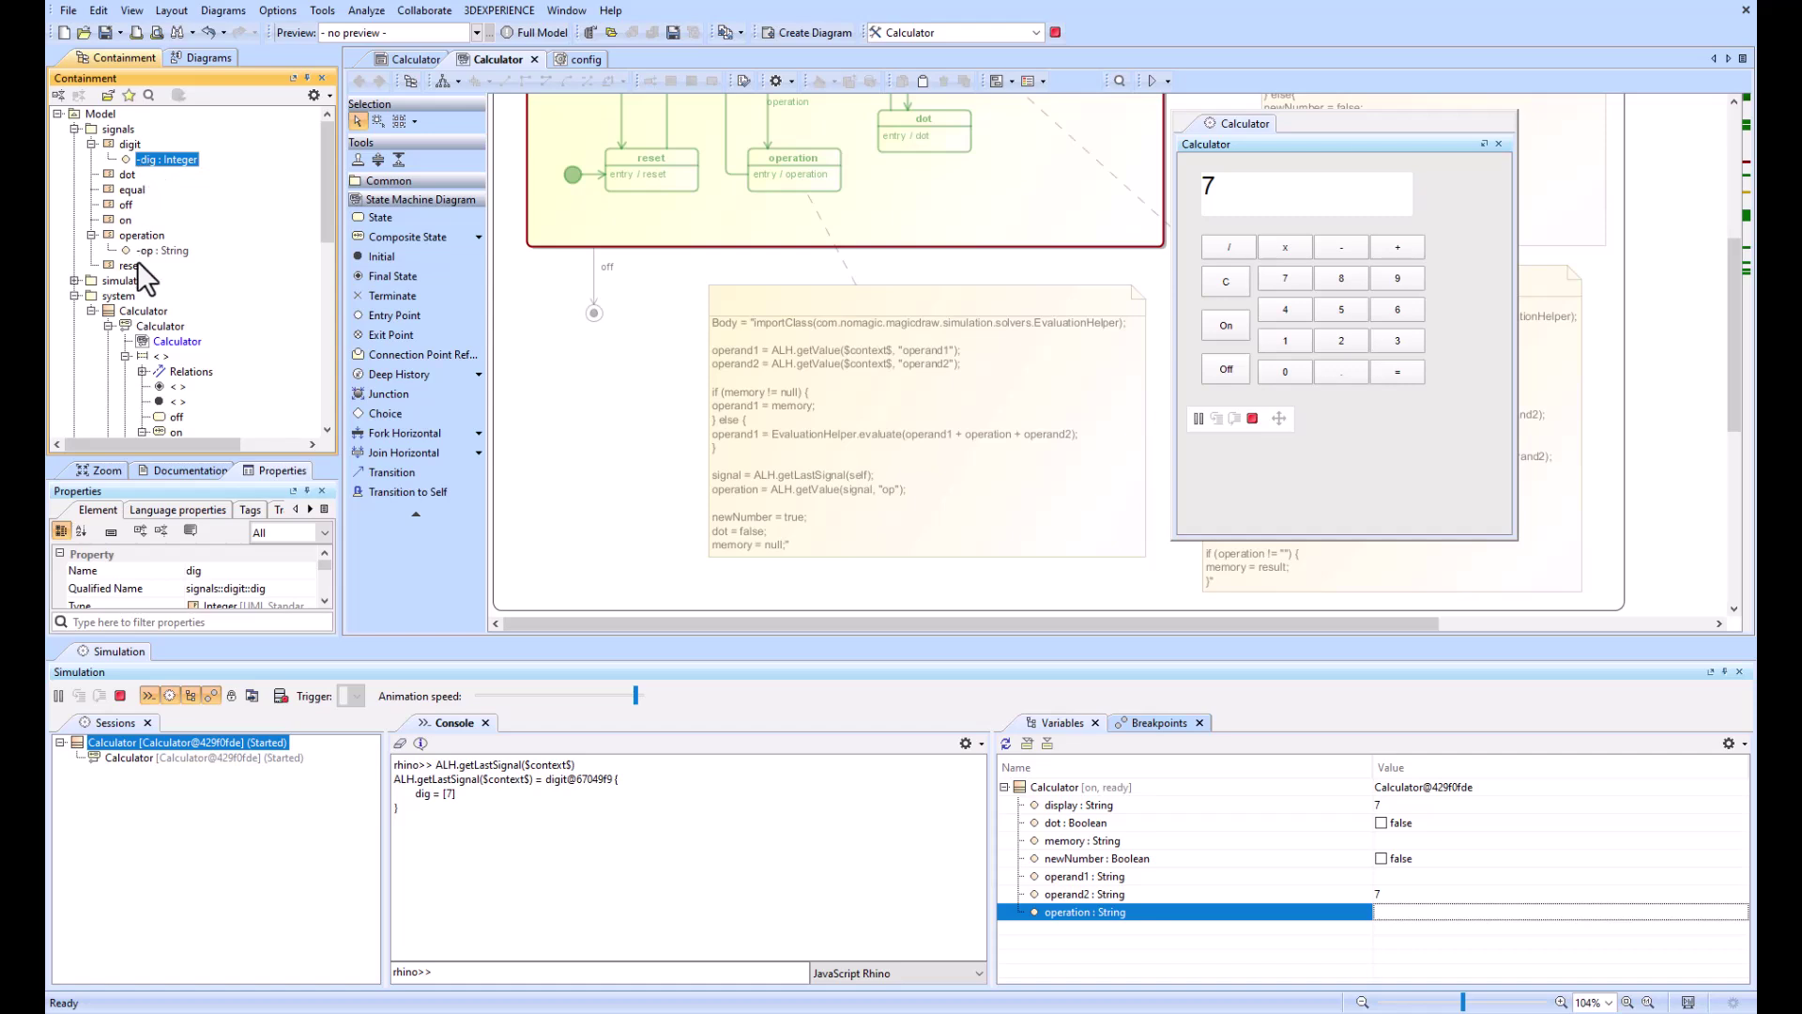
pyautogui.click(140, 253)
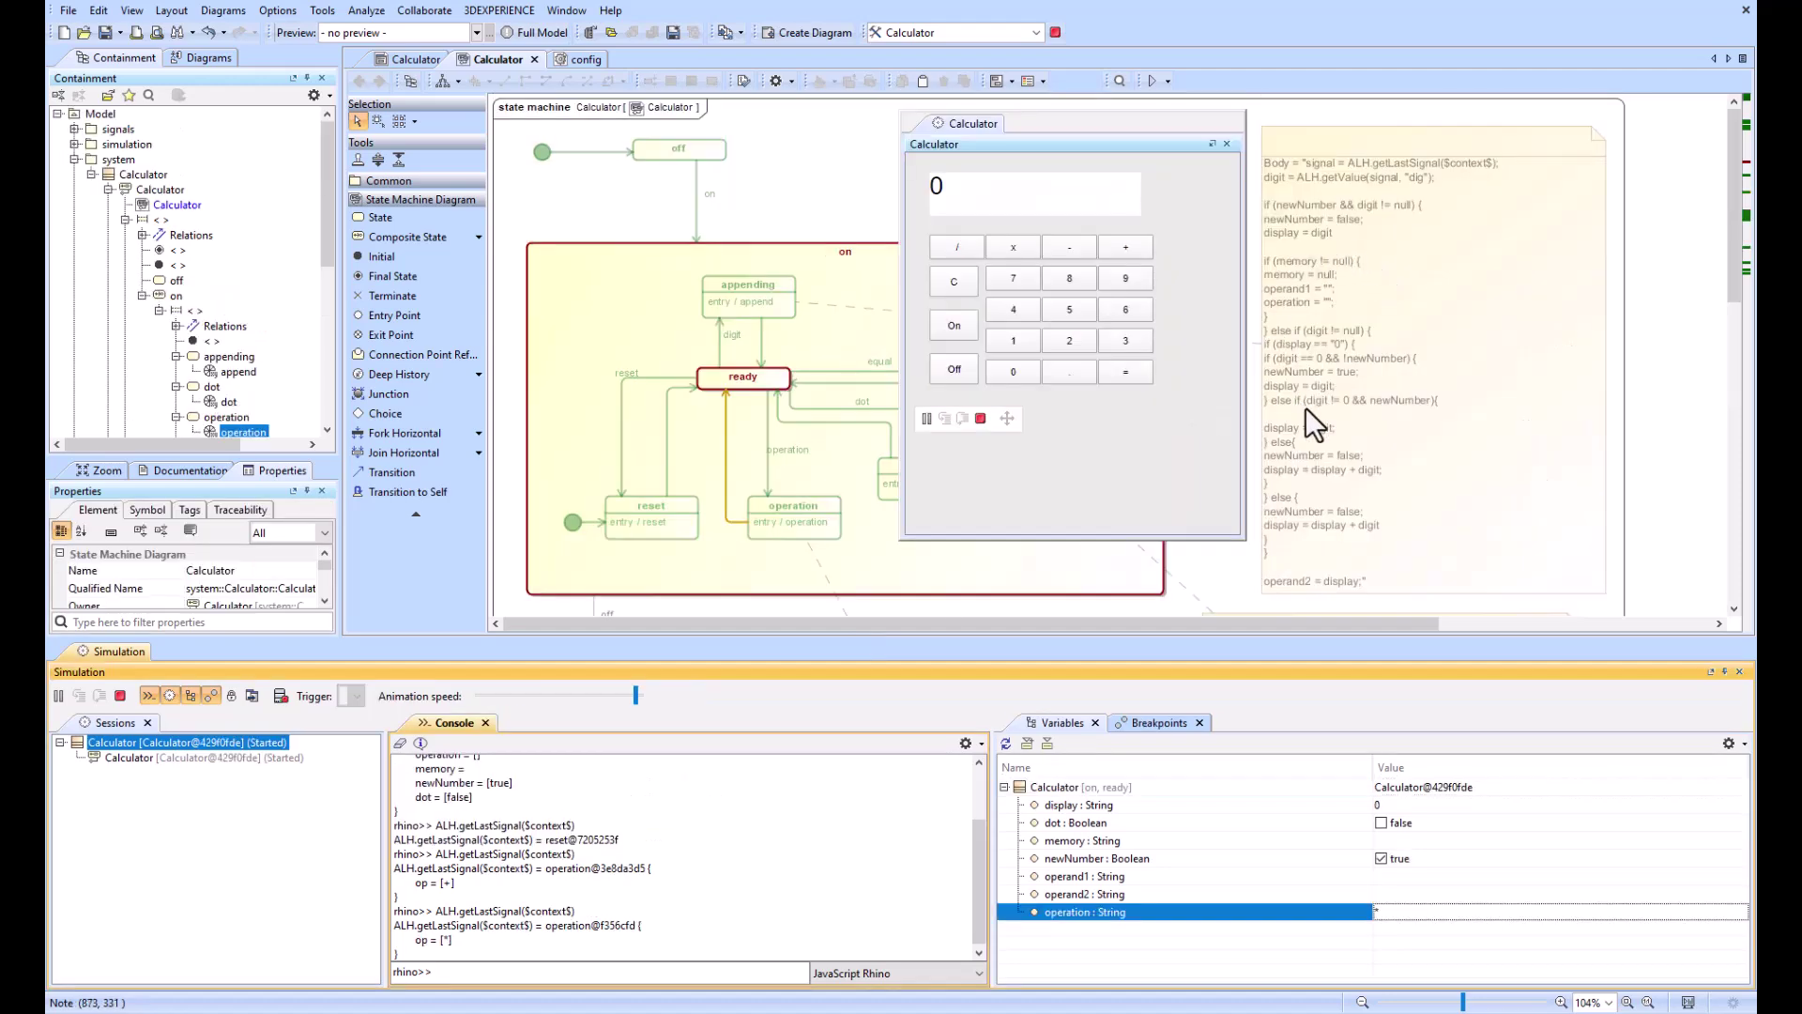
pyautogui.scroll(-5, 1311, 419)
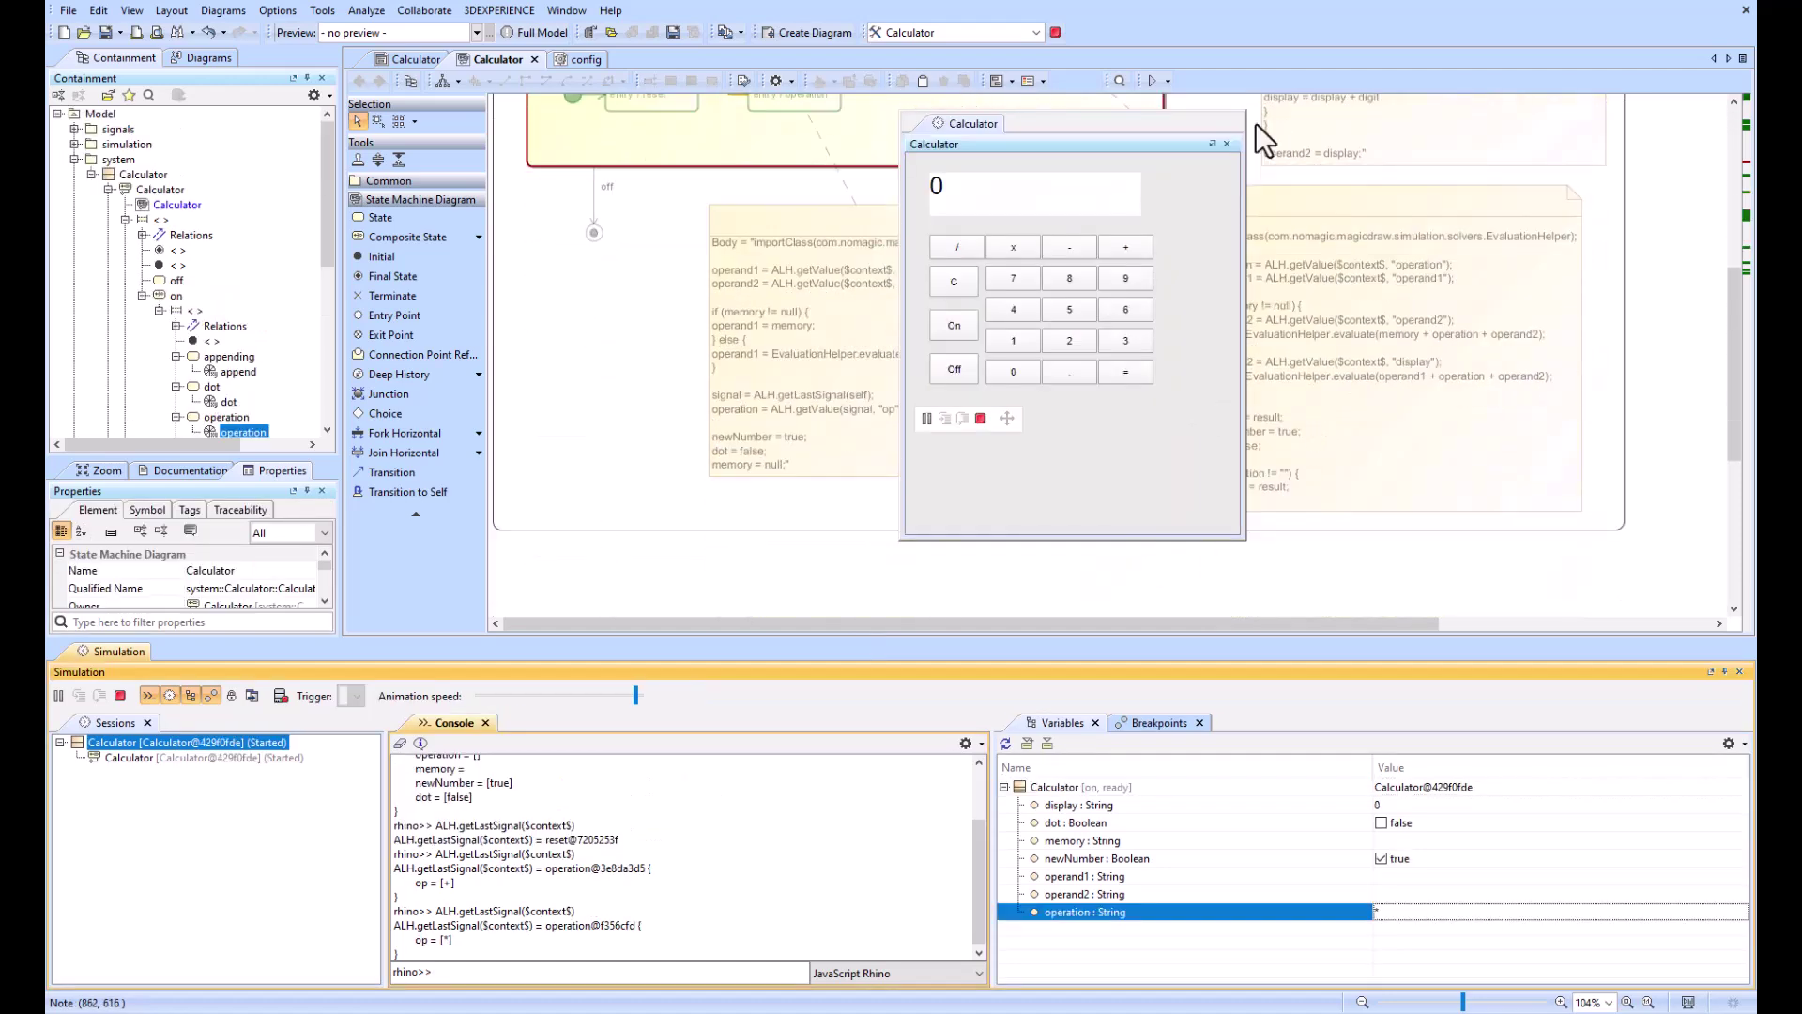
pyautogui.moveTo(1119, 141)
pyautogui.mouseDown()
pyautogui.moveTo(1056, 147)
pyautogui.moveTo(1122, 112)
pyautogui.mouseUp()
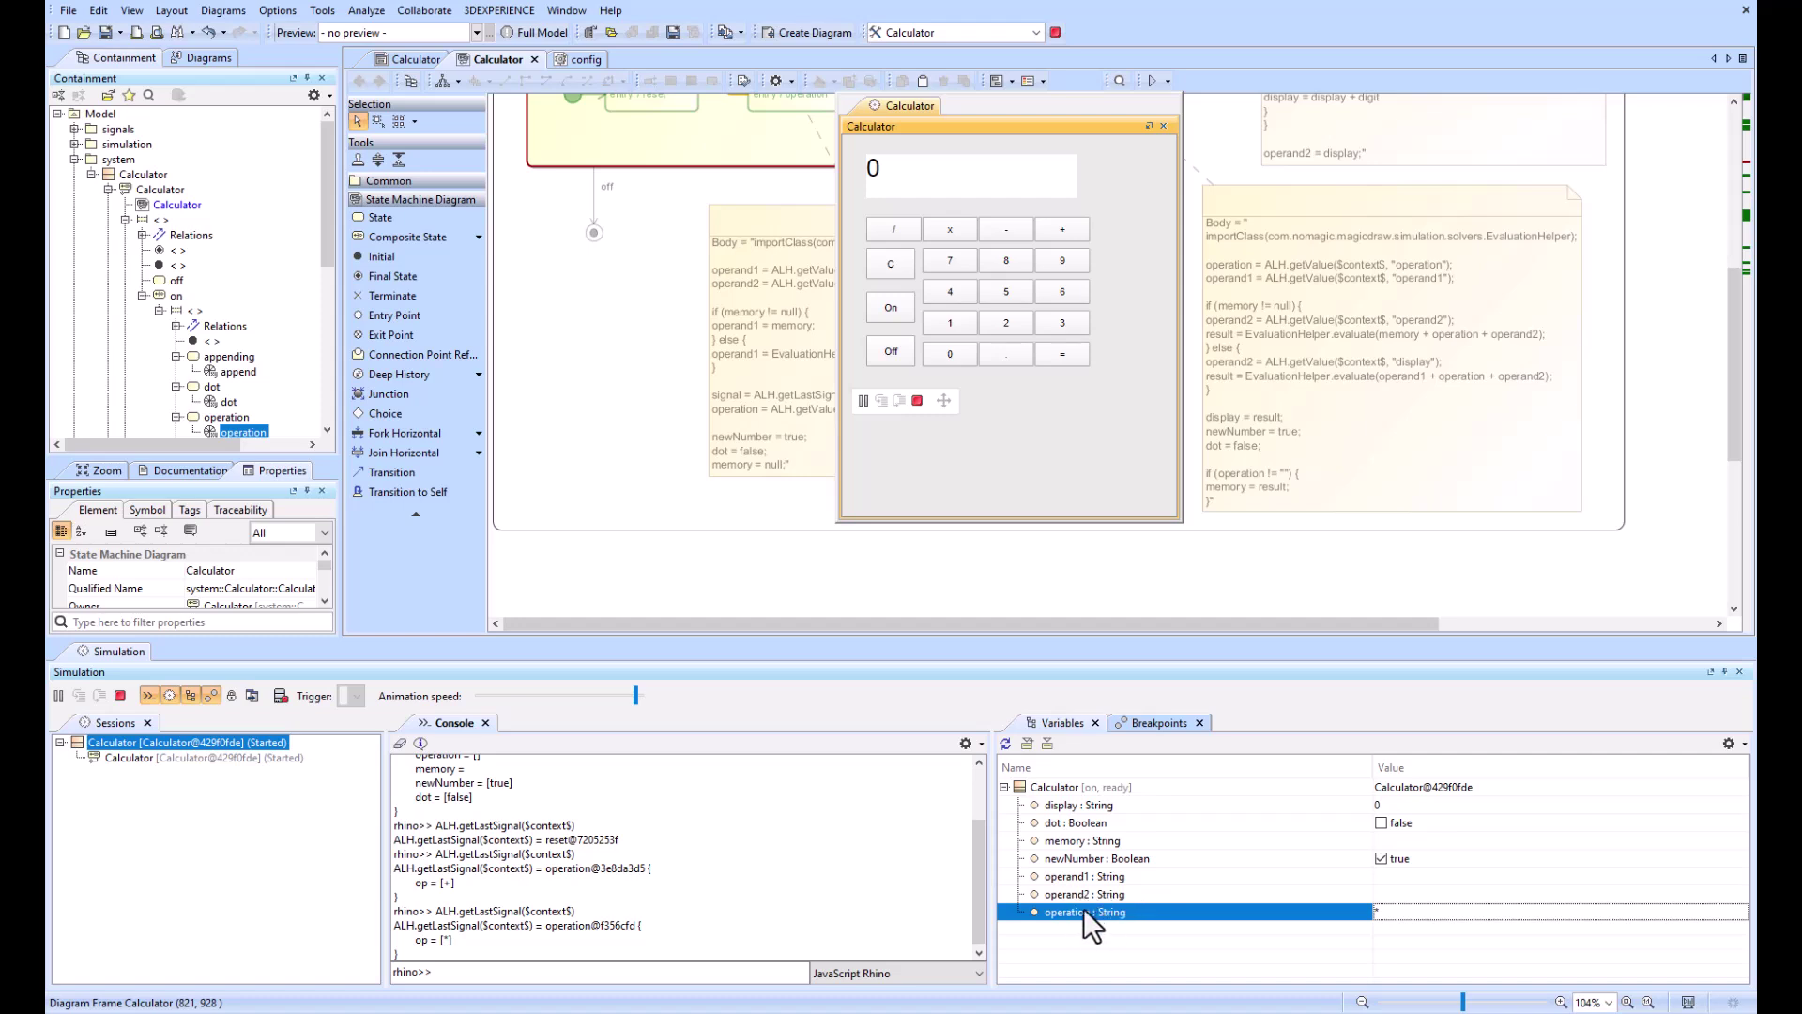
pyautogui.moveTo(1117, 103); pyautogui.dragTo(818, 239)
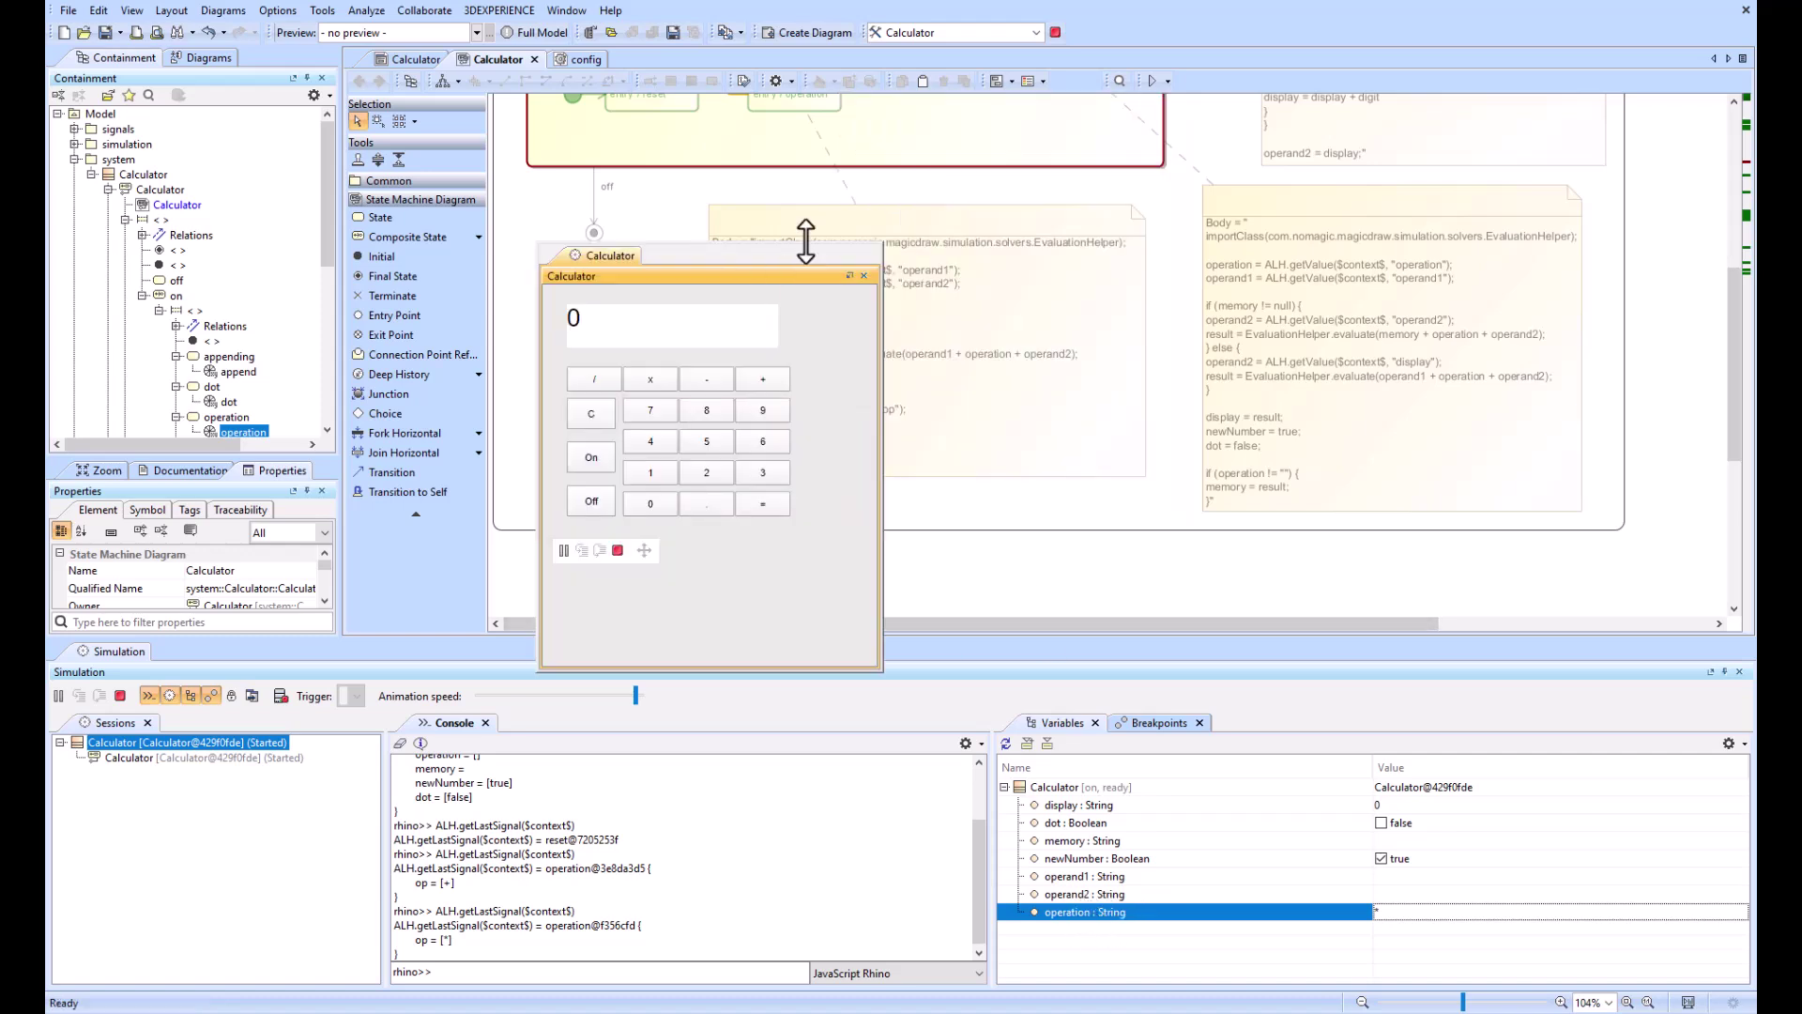
pyautogui.scroll(5, 818, 238)
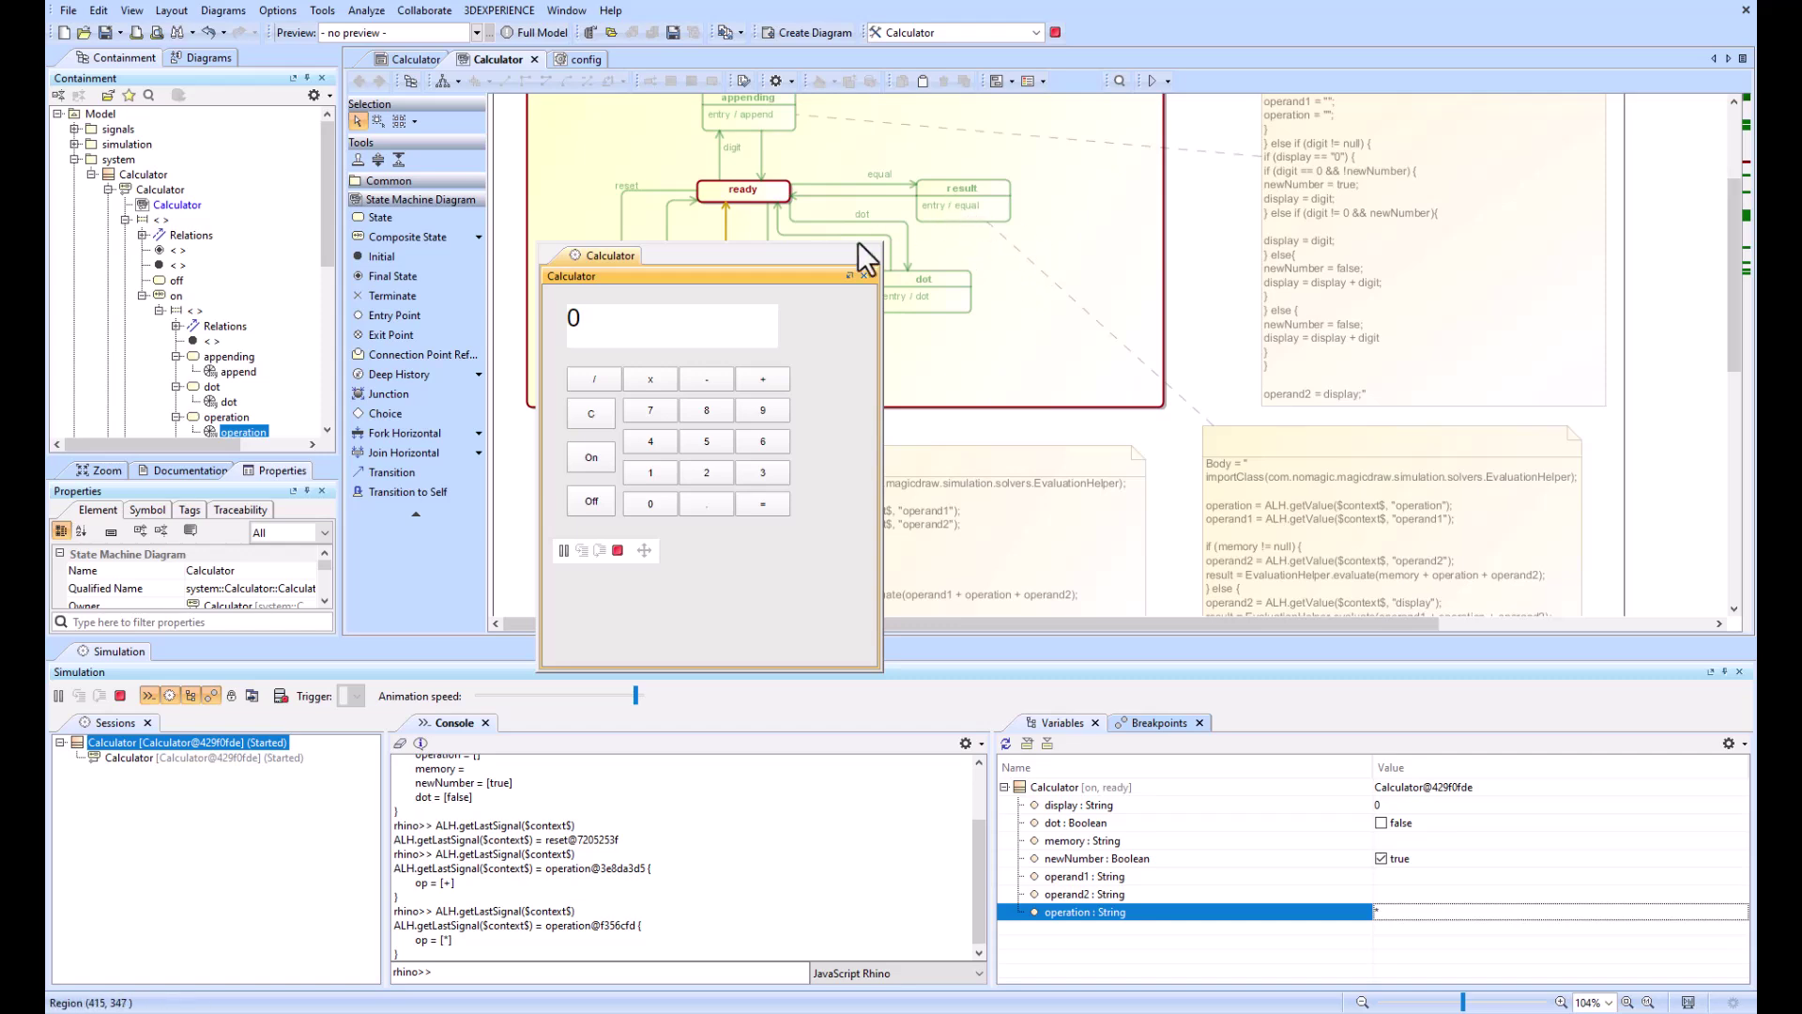
pyautogui.moveTo(1090, 215); pyautogui.dragTo(1117, 223)
pyautogui.scroll(-4, 1303, 443)
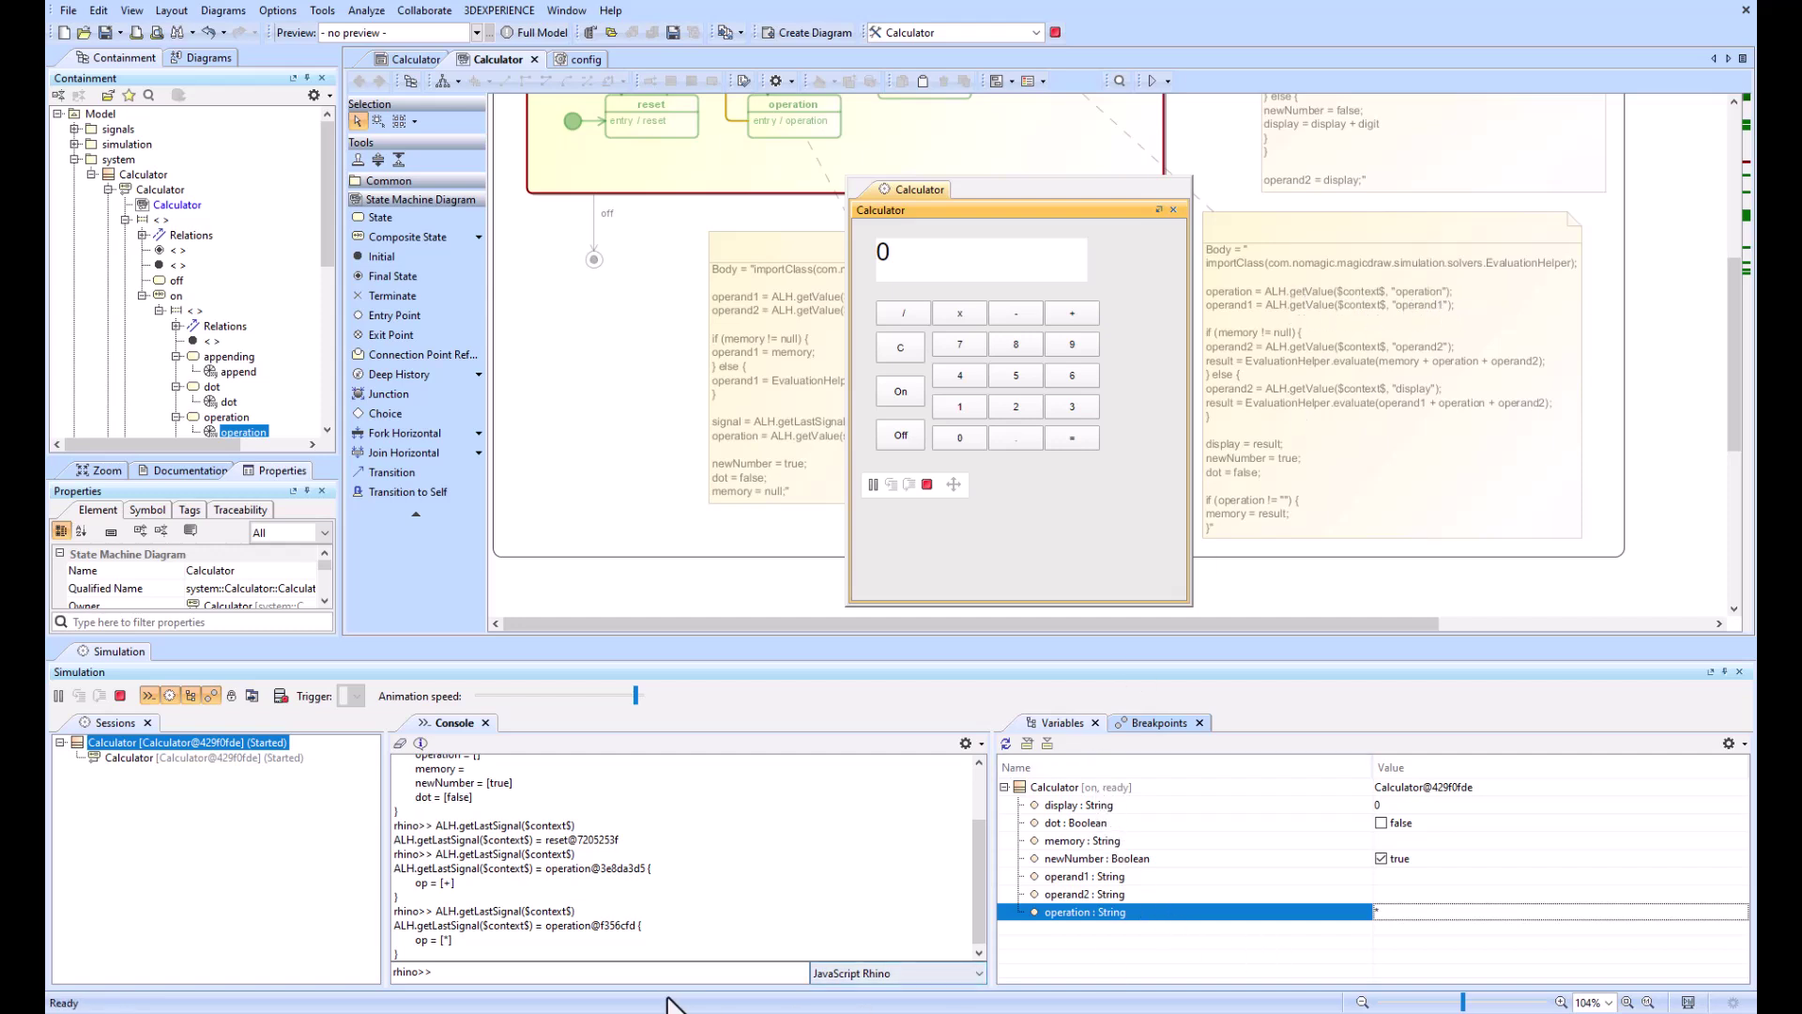
# Step: Query ALH.getValue($context$,"operation") and print the whole $context$ in the console
pyautogui.click(609, 972)
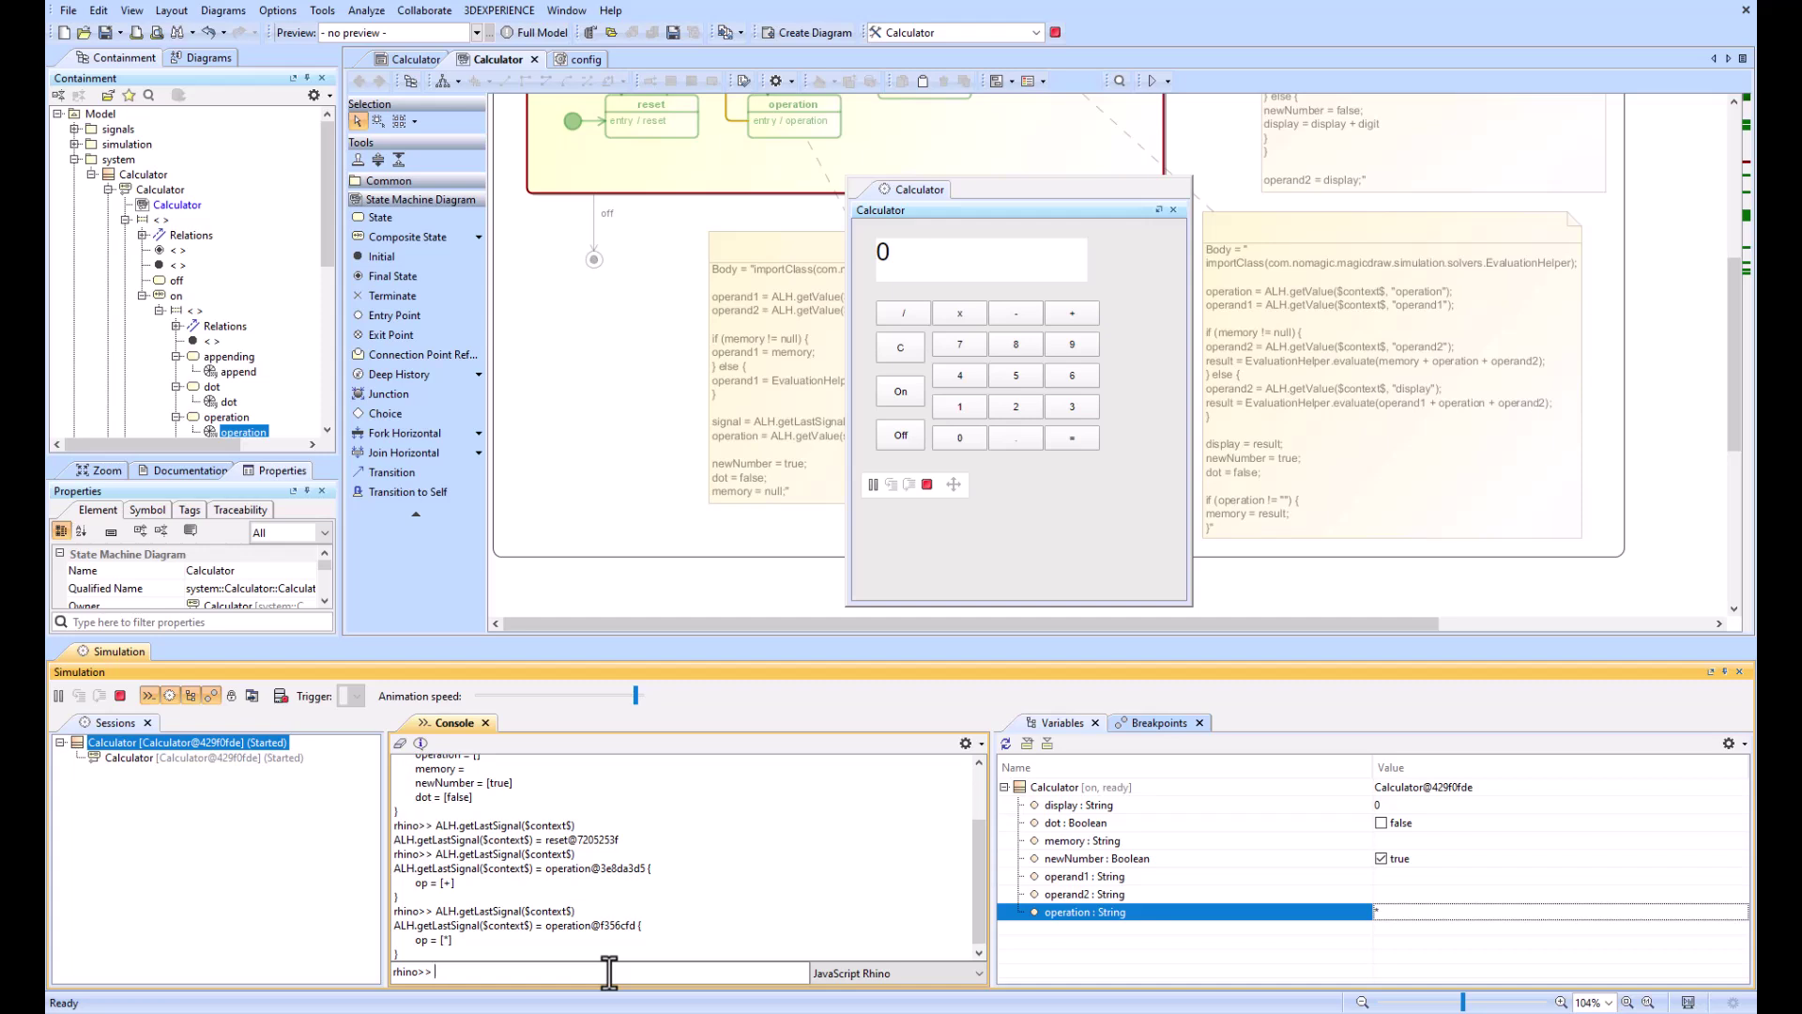
pyautogui.write('ALH.getValue($context$,"operation")')
pyautogui.press('Return')
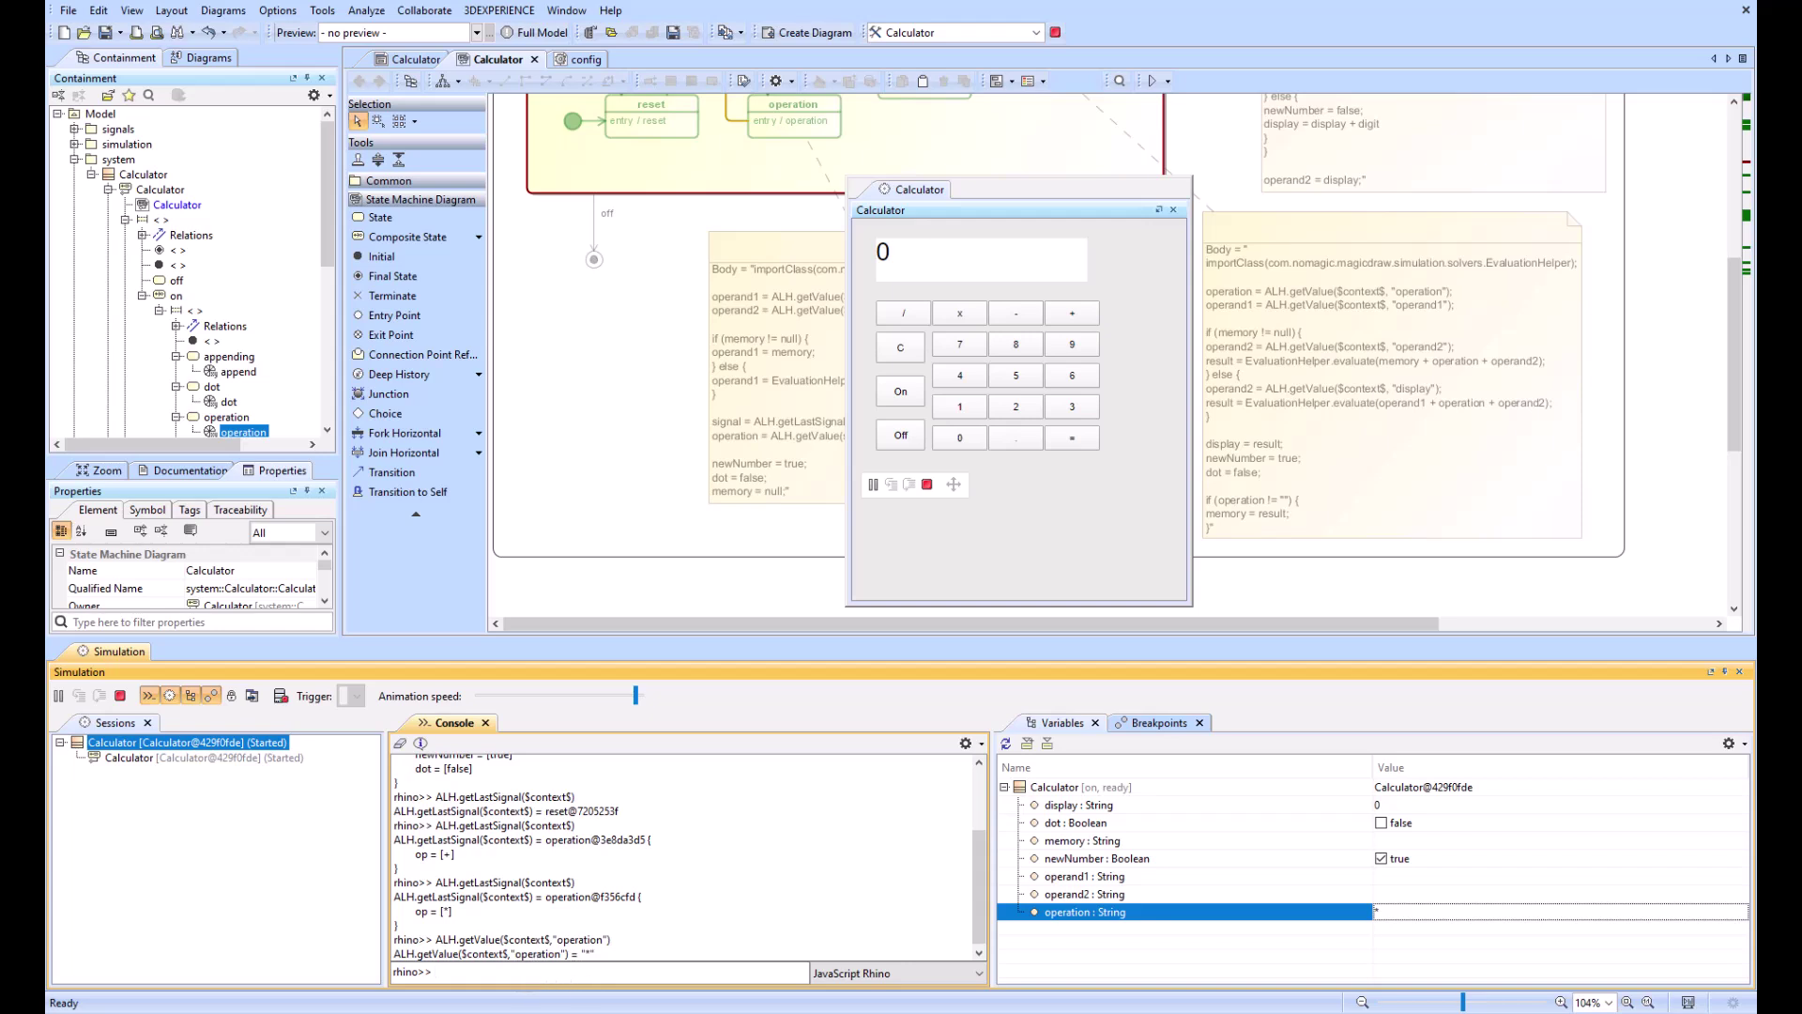
pyautogui.click(480, 973)
pyautogui.press('Up')
pyautogui.press('Up')
pyautogui.press('Up')
pyautogui.press('Return')
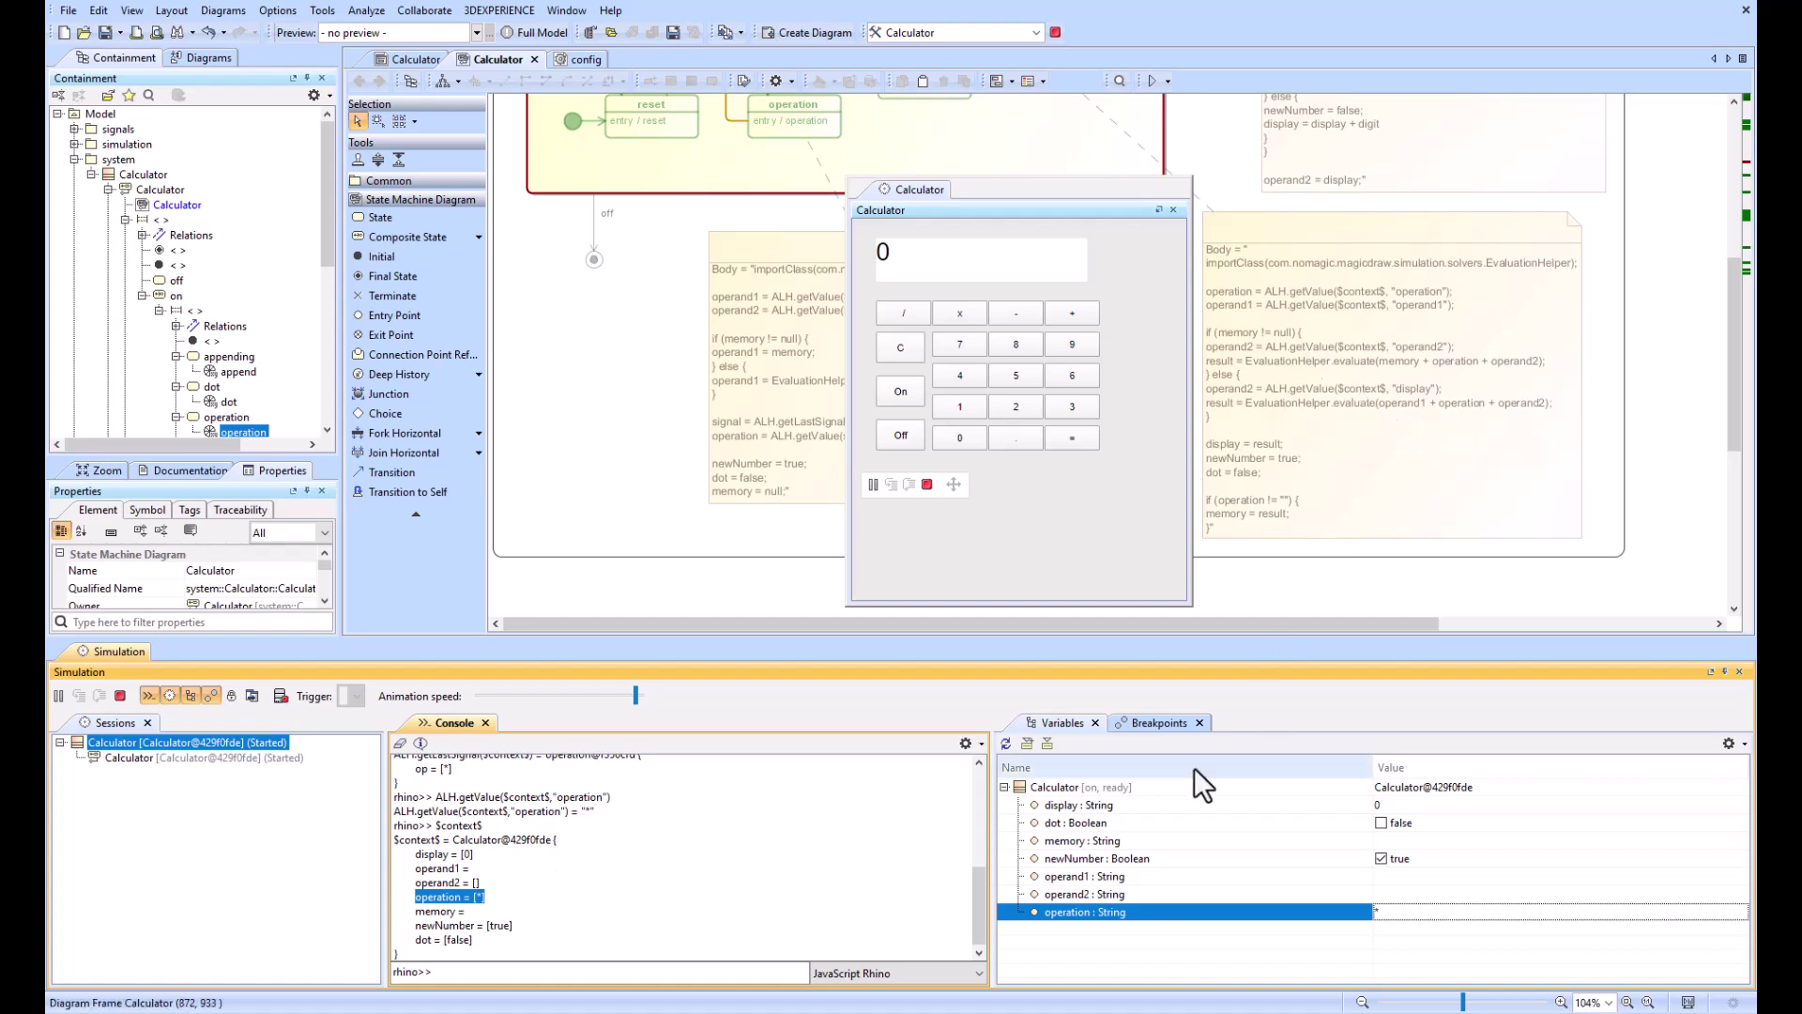
# Step: Enter the console assignment operation = '45' to set the operation variable
pyautogui.click(474, 967)
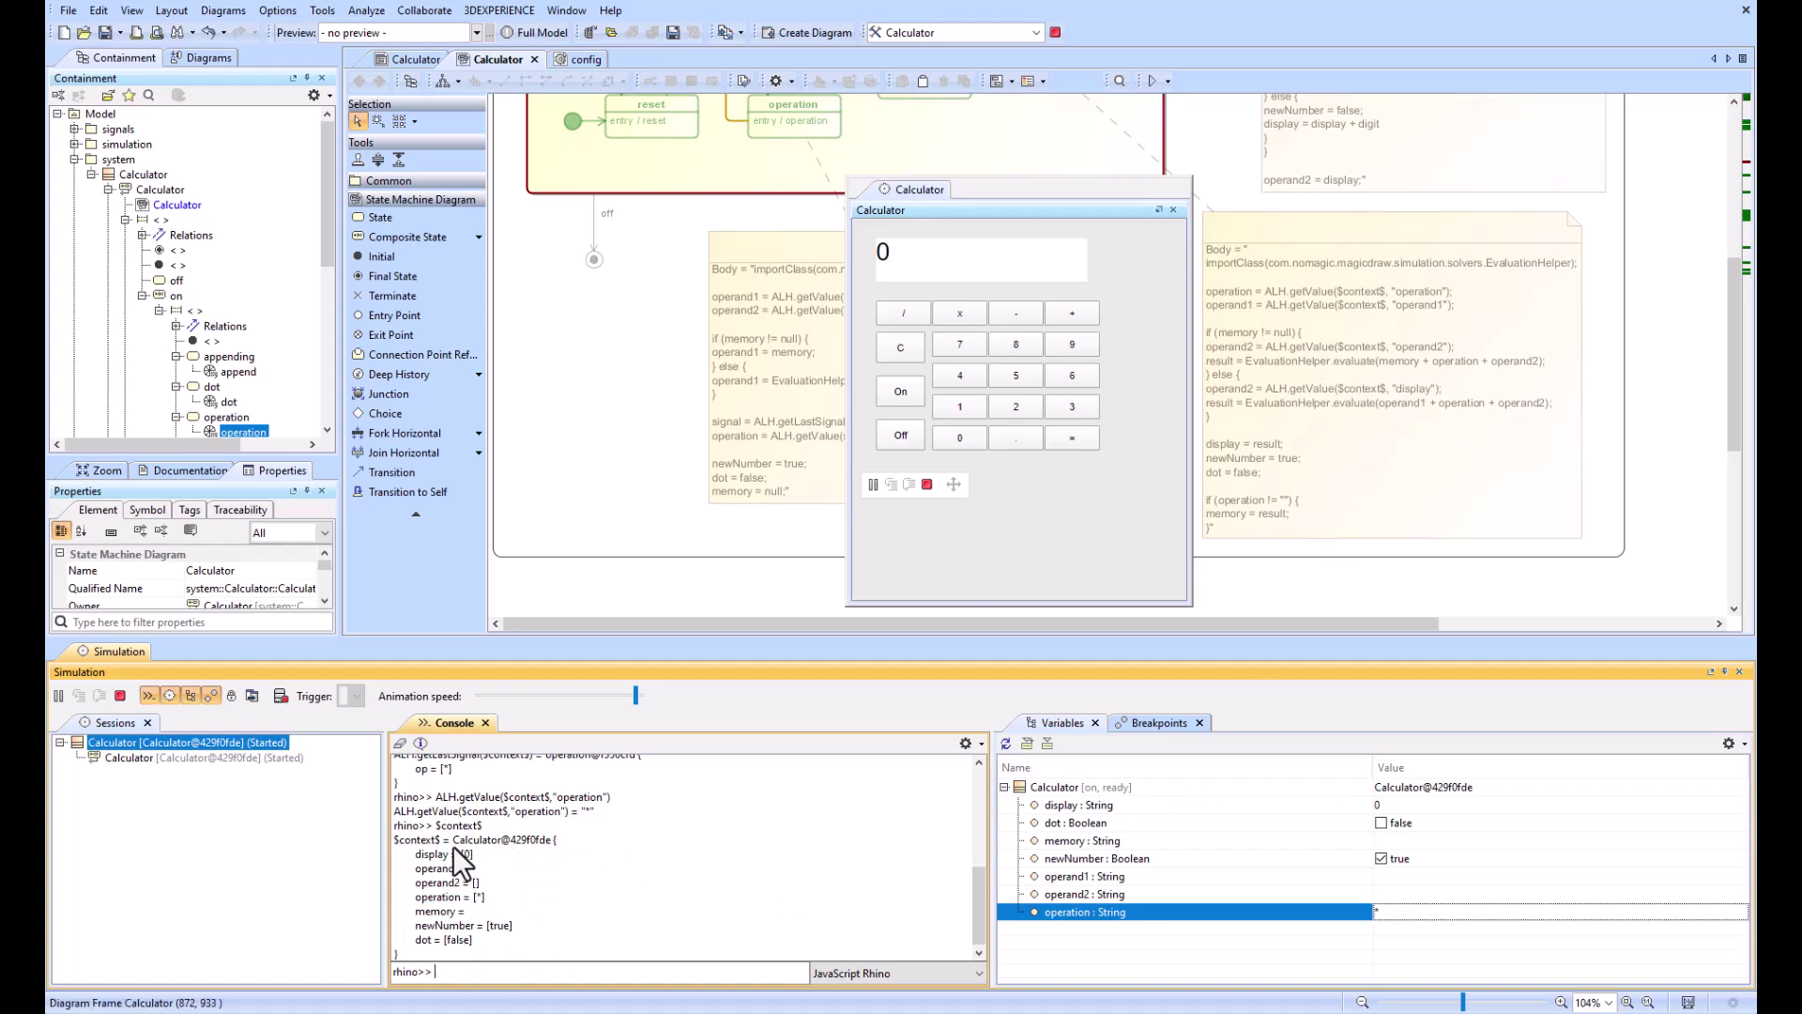
pyautogui.write('ALH.getValue($context$,"operation")')
pyautogui.click(438, 972)
pyautogui.write('operation =')
pyautogui.press('Delete')
pyautogui.press('Delete')
pyautogui.press('Delete')
pyautogui.press('Delete')
pyautogui.press('Delete')
pyautogui.press('Delete')
pyautogui.press('Delete')
pyautogui.press('Delete')
pyautogui.press('Delete')
pyautogui.press('Delete')
pyautogui.press('Delete')
pyautogui.press('Delete')
pyautogui.press('Delete')
pyautogui.press('Delete')
pyautogui.press('Delete')
pyautogui.press('Delete')
pyautogui.press('Delete')
pyautogui.press('Delete')
pyautogui.press('Delete')
pyautogui.press('Delete')
pyautogui.write("'45'")
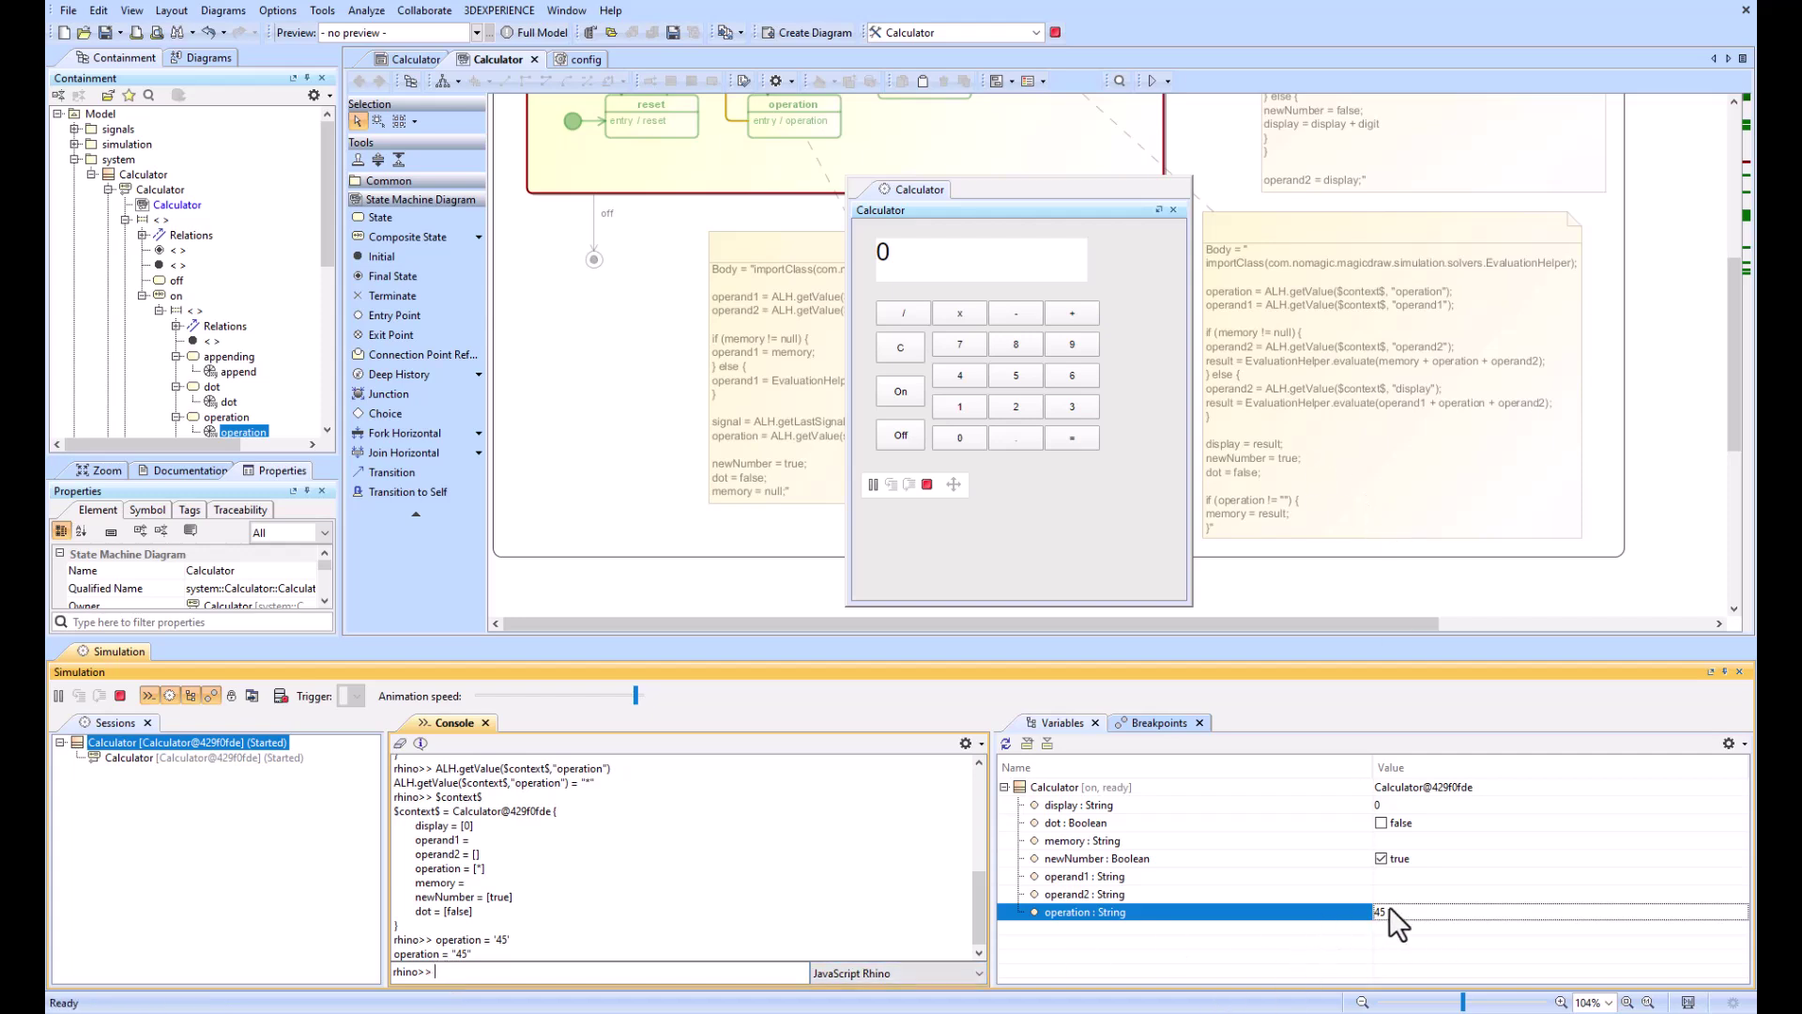
# Step: Move the calculator window left, clear it, and compute 9 plus 8
pyautogui.moveTo(1094, 193); pyautogui.dragTo(843, 157)
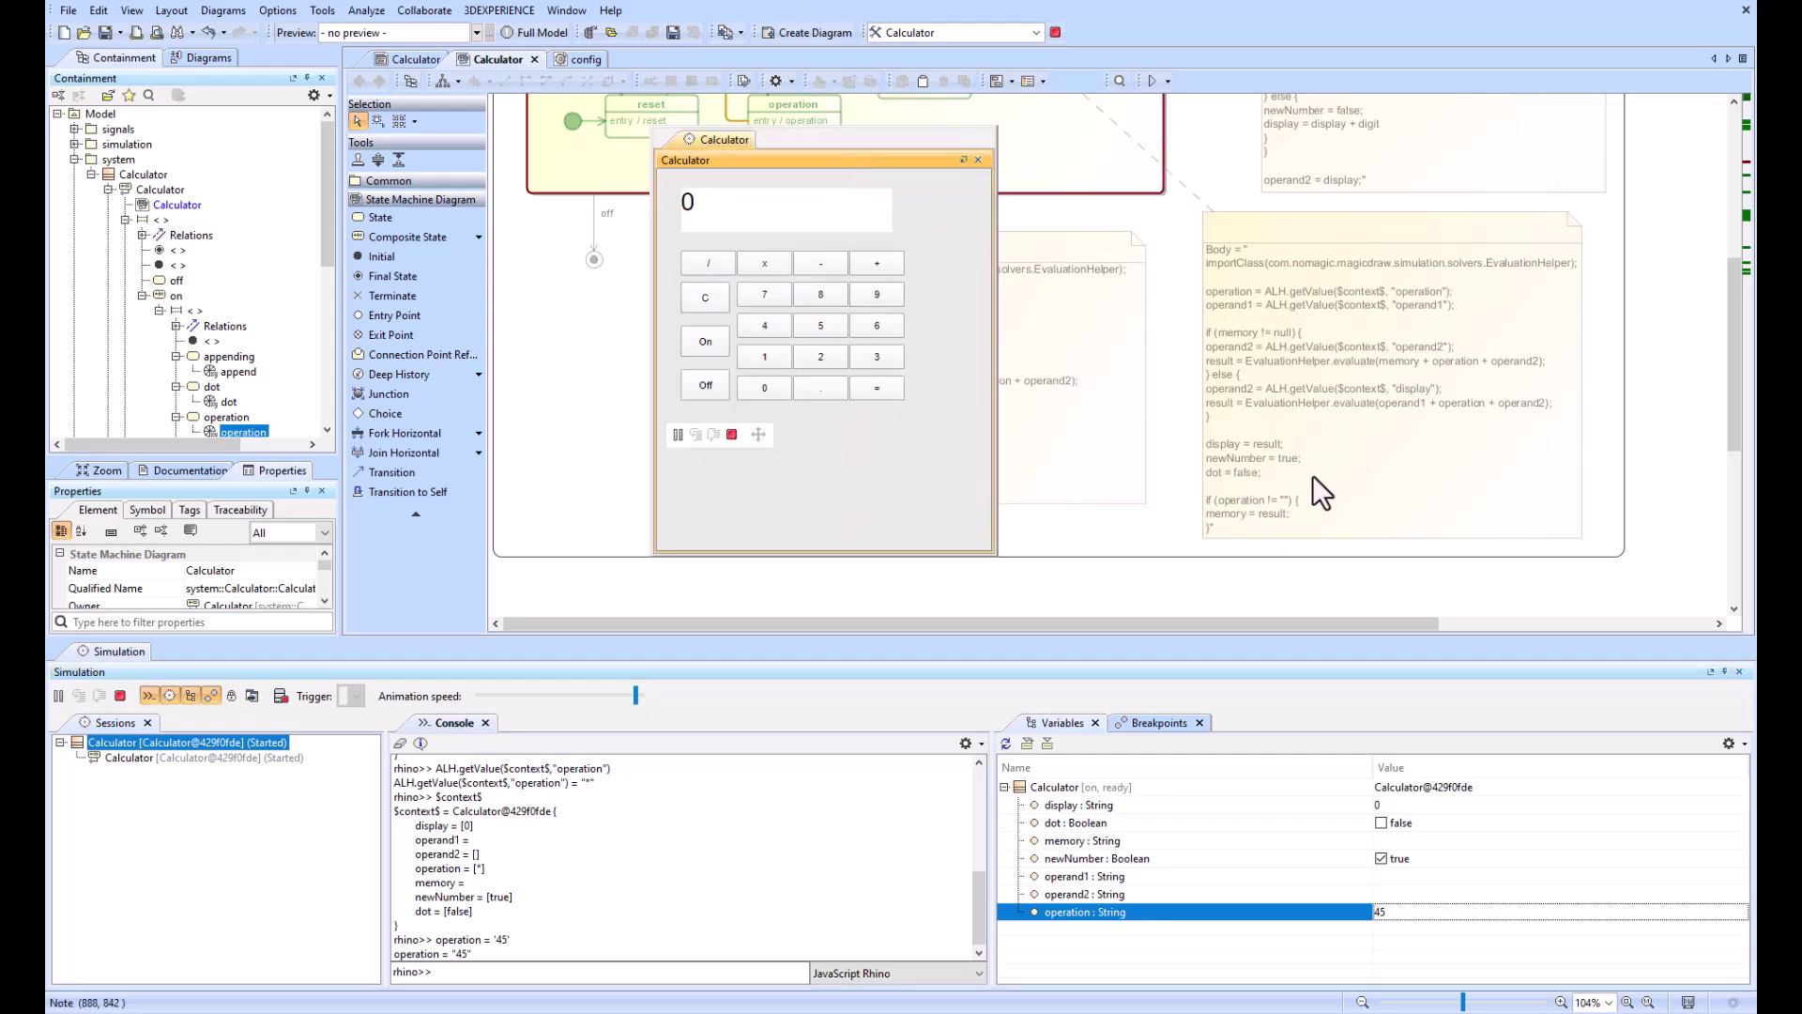
pyautogui.moveTo(822, 143); pyautogui.dragTo(610, 155)
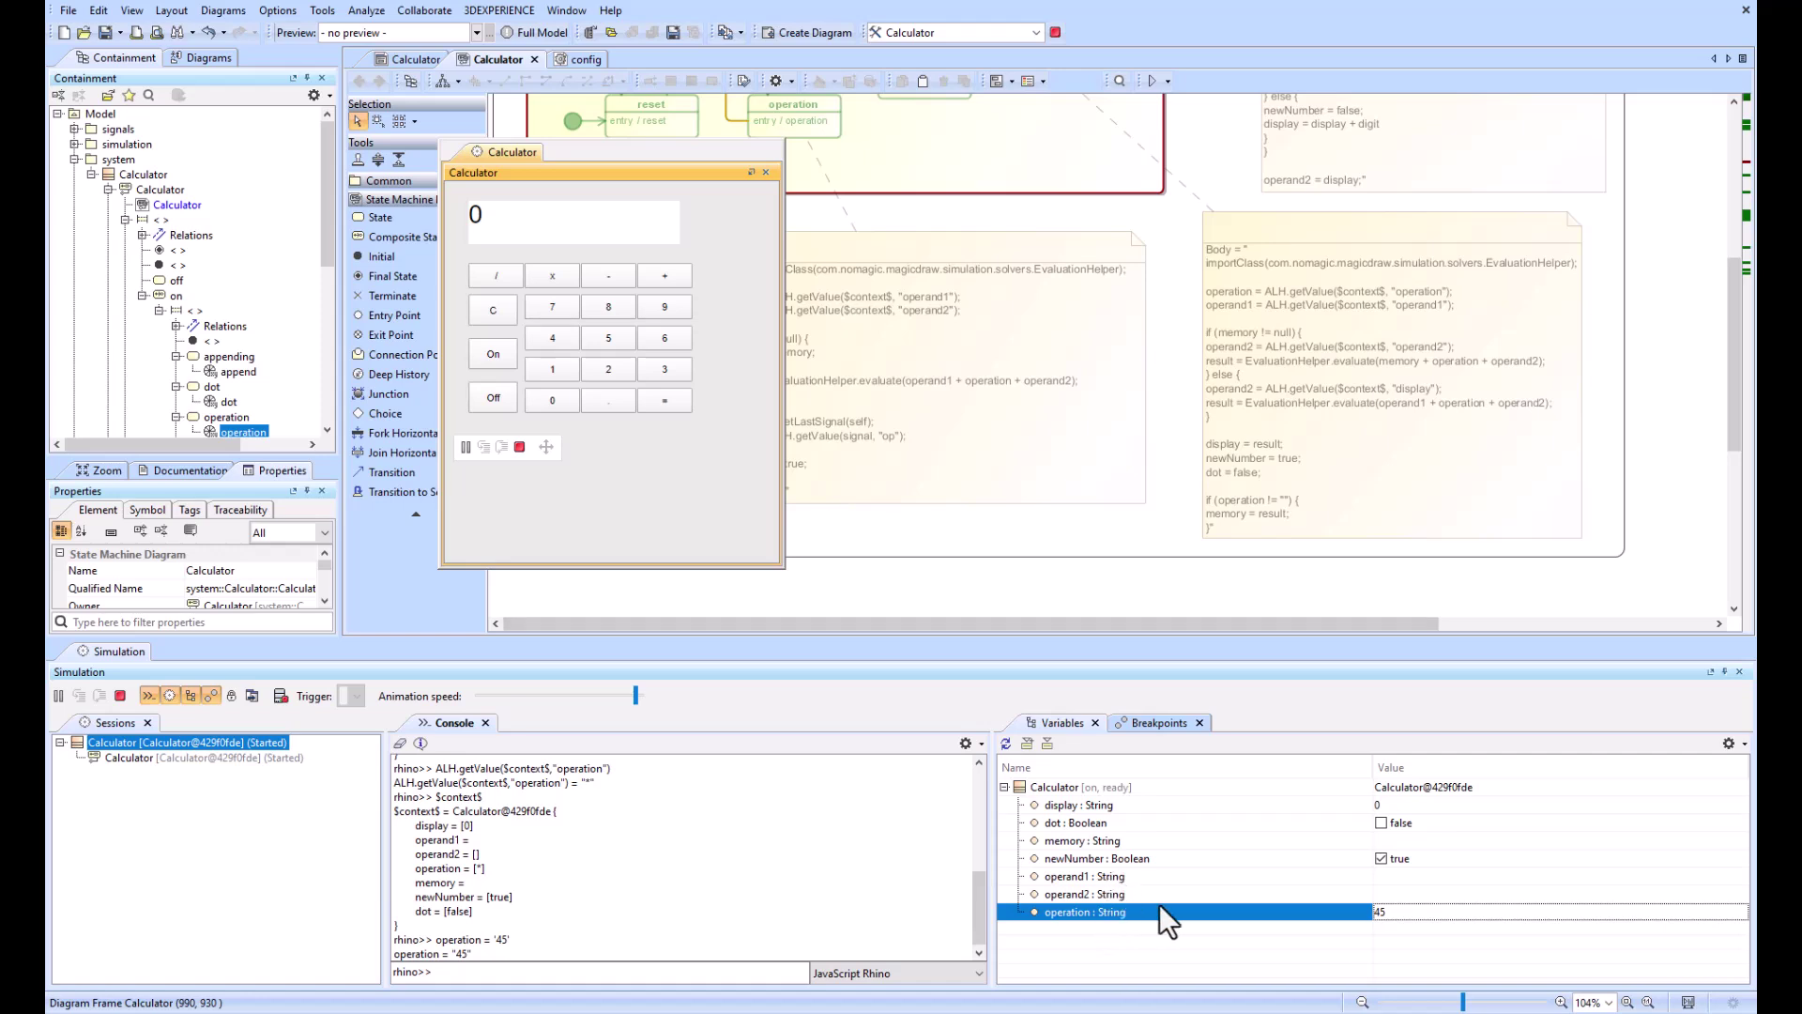
pyautogui.click(500, 314)
pyautogui.click(666, 307)
pyautogui.click(662, 274)
pyautogui.click(610, 307)
pyautogui.click(666, 402)
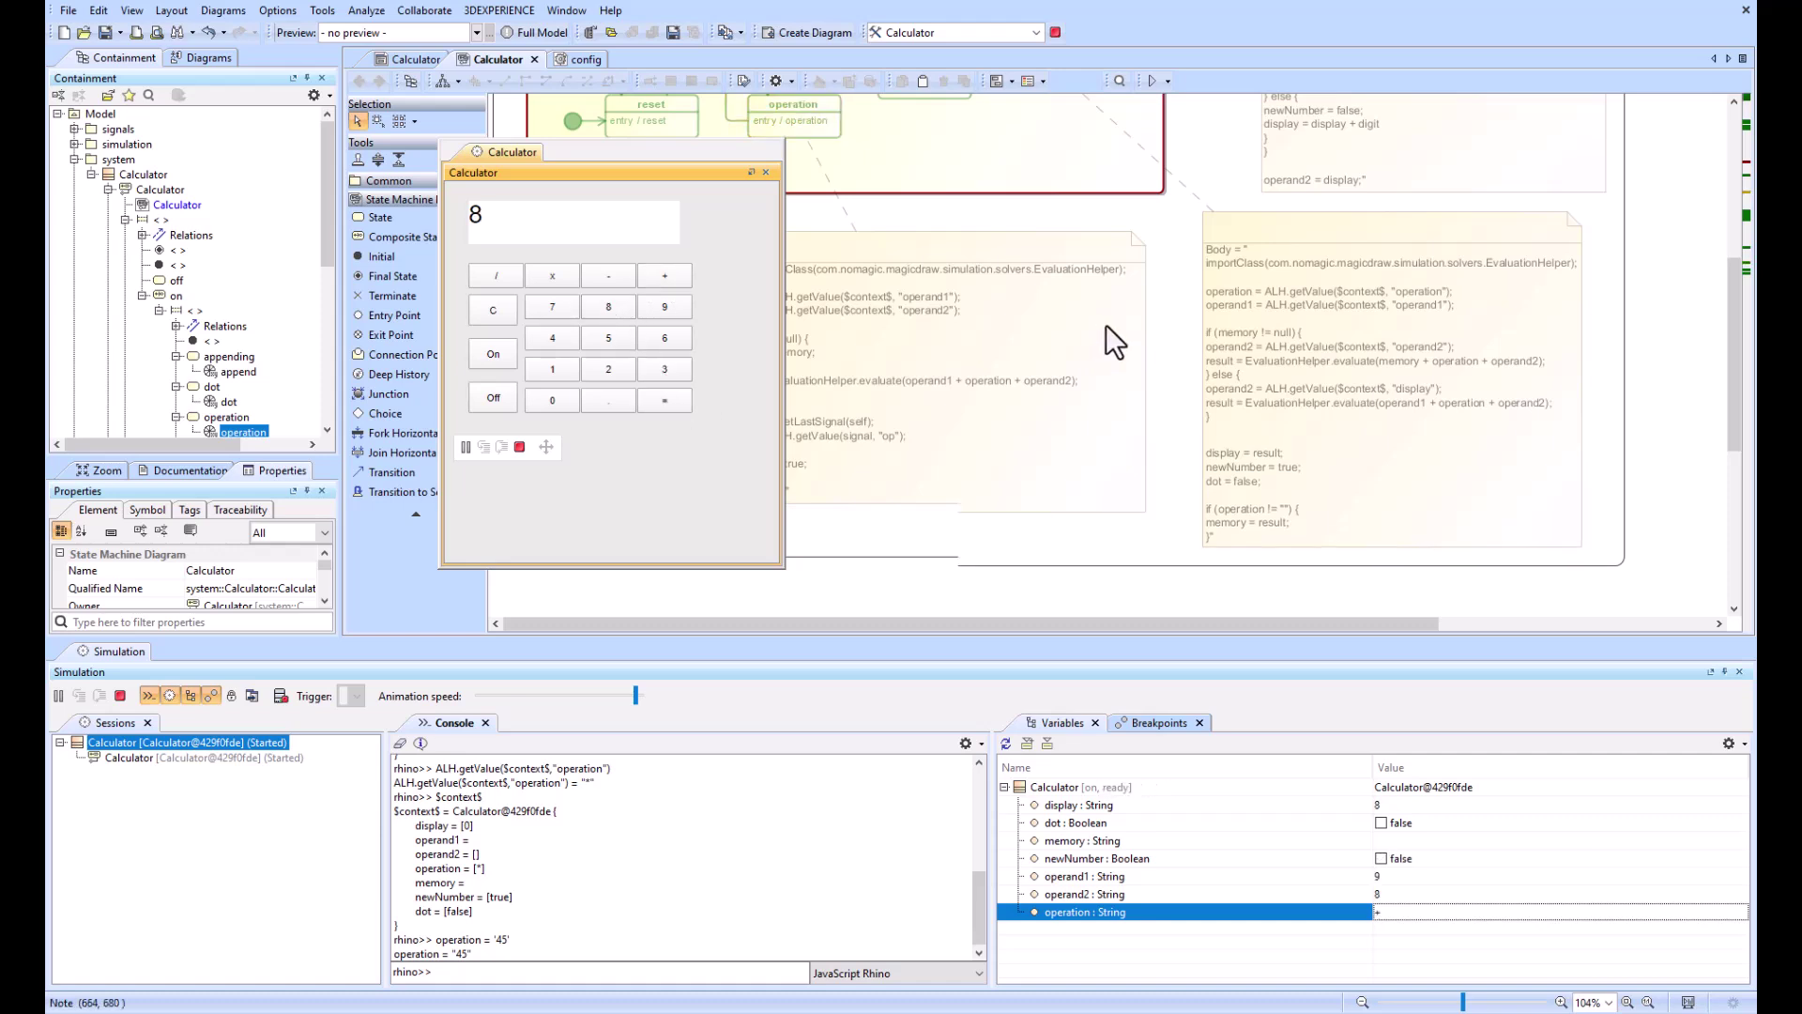
pyautogui.scroll(-3, 1246, 431)
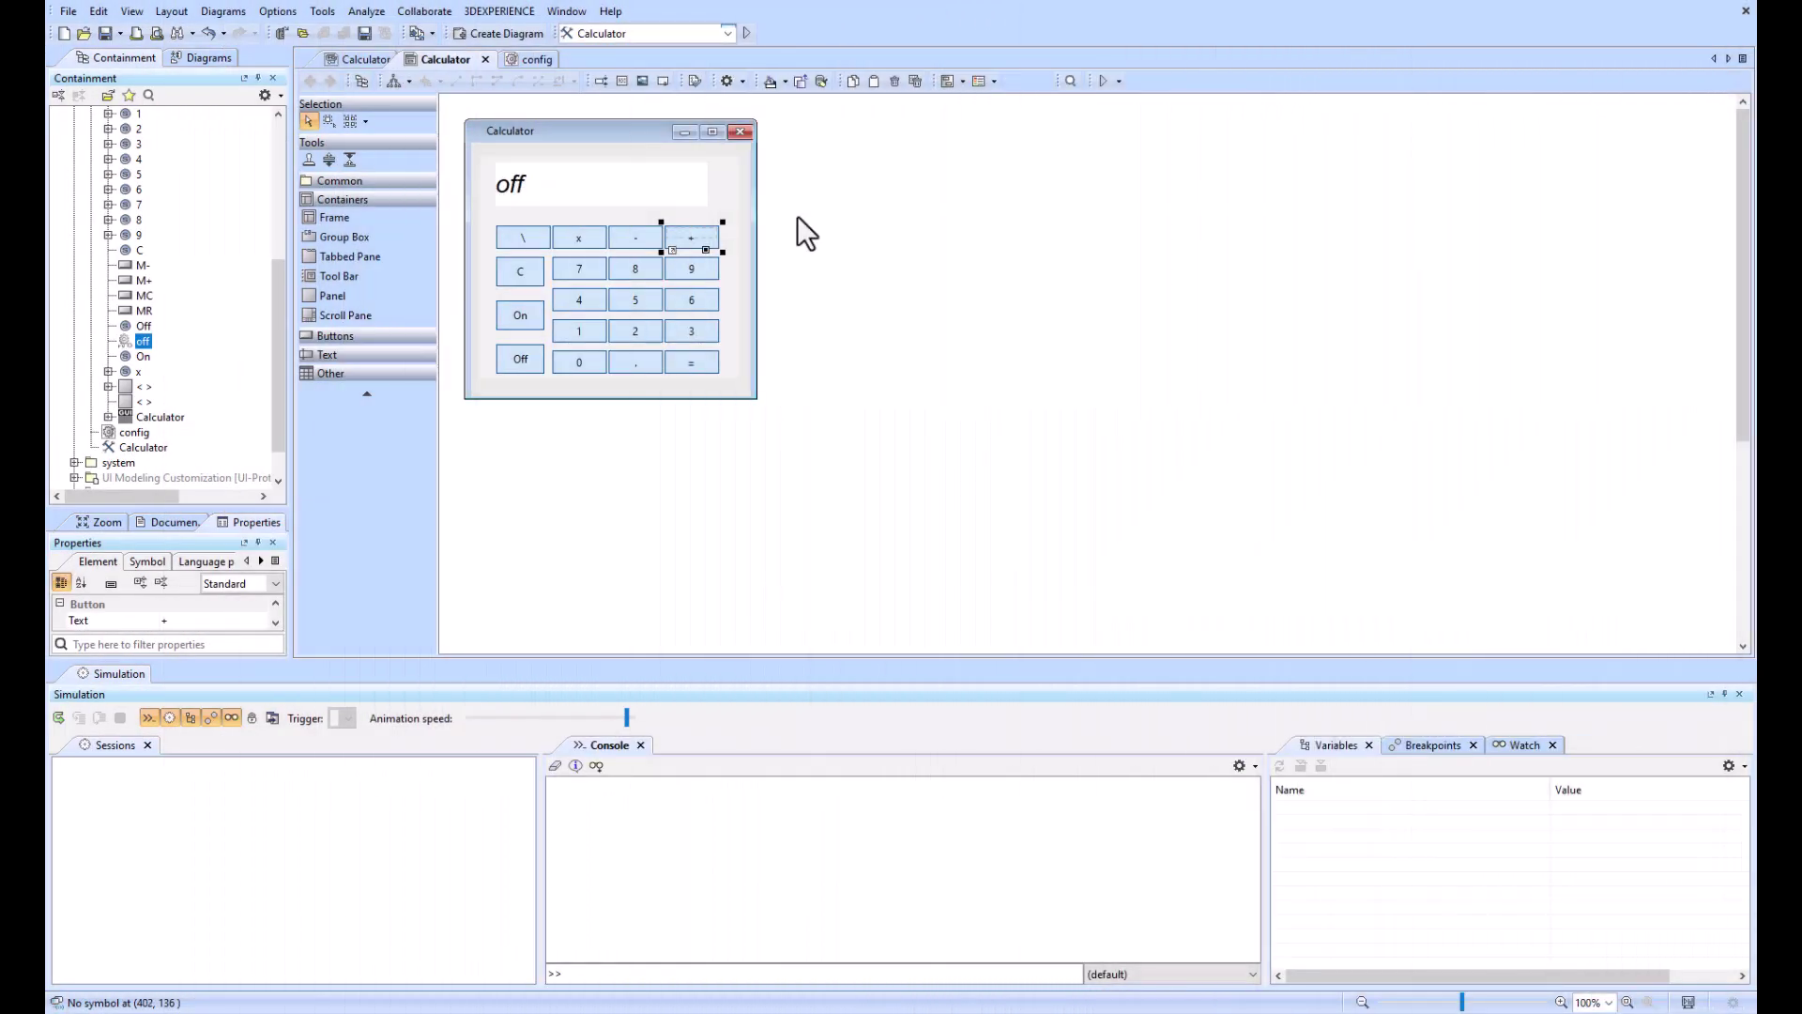
# Step: Change the '+' button's Text property to 'hello' in its Specification dialog
pyautogui.click(700, 238)
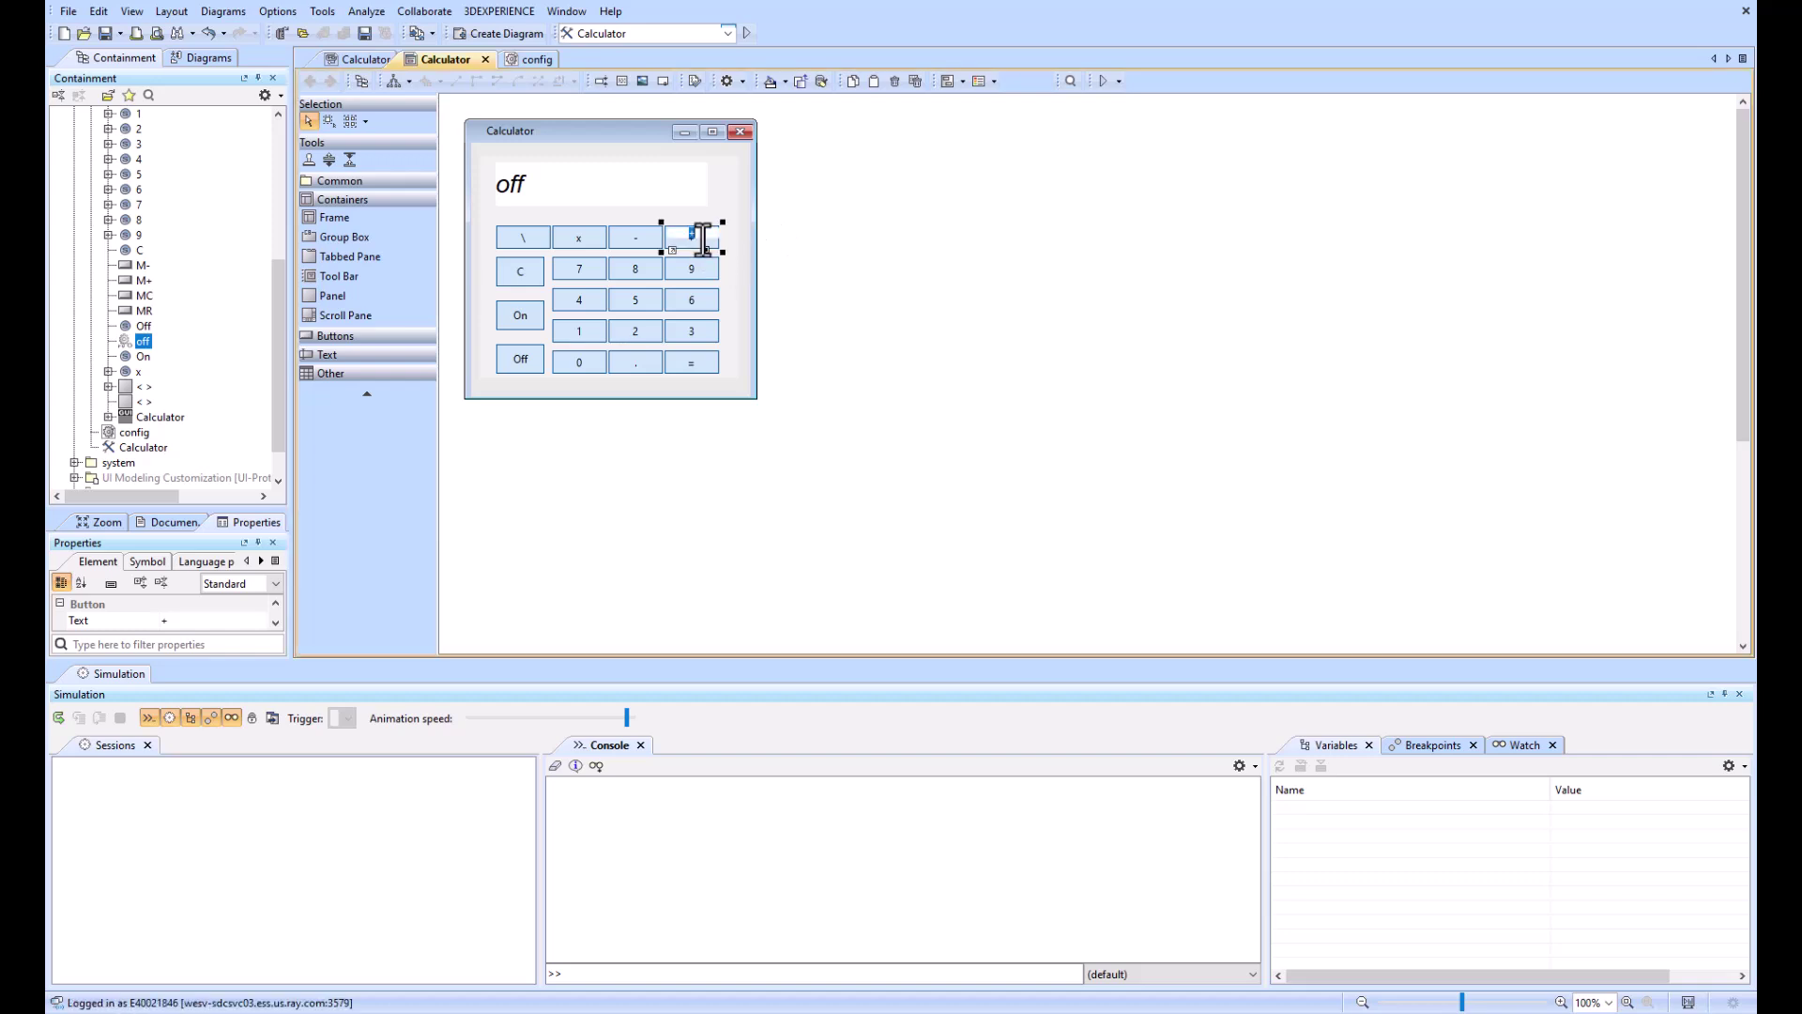
pyautogui.doubleClick(678, 246)
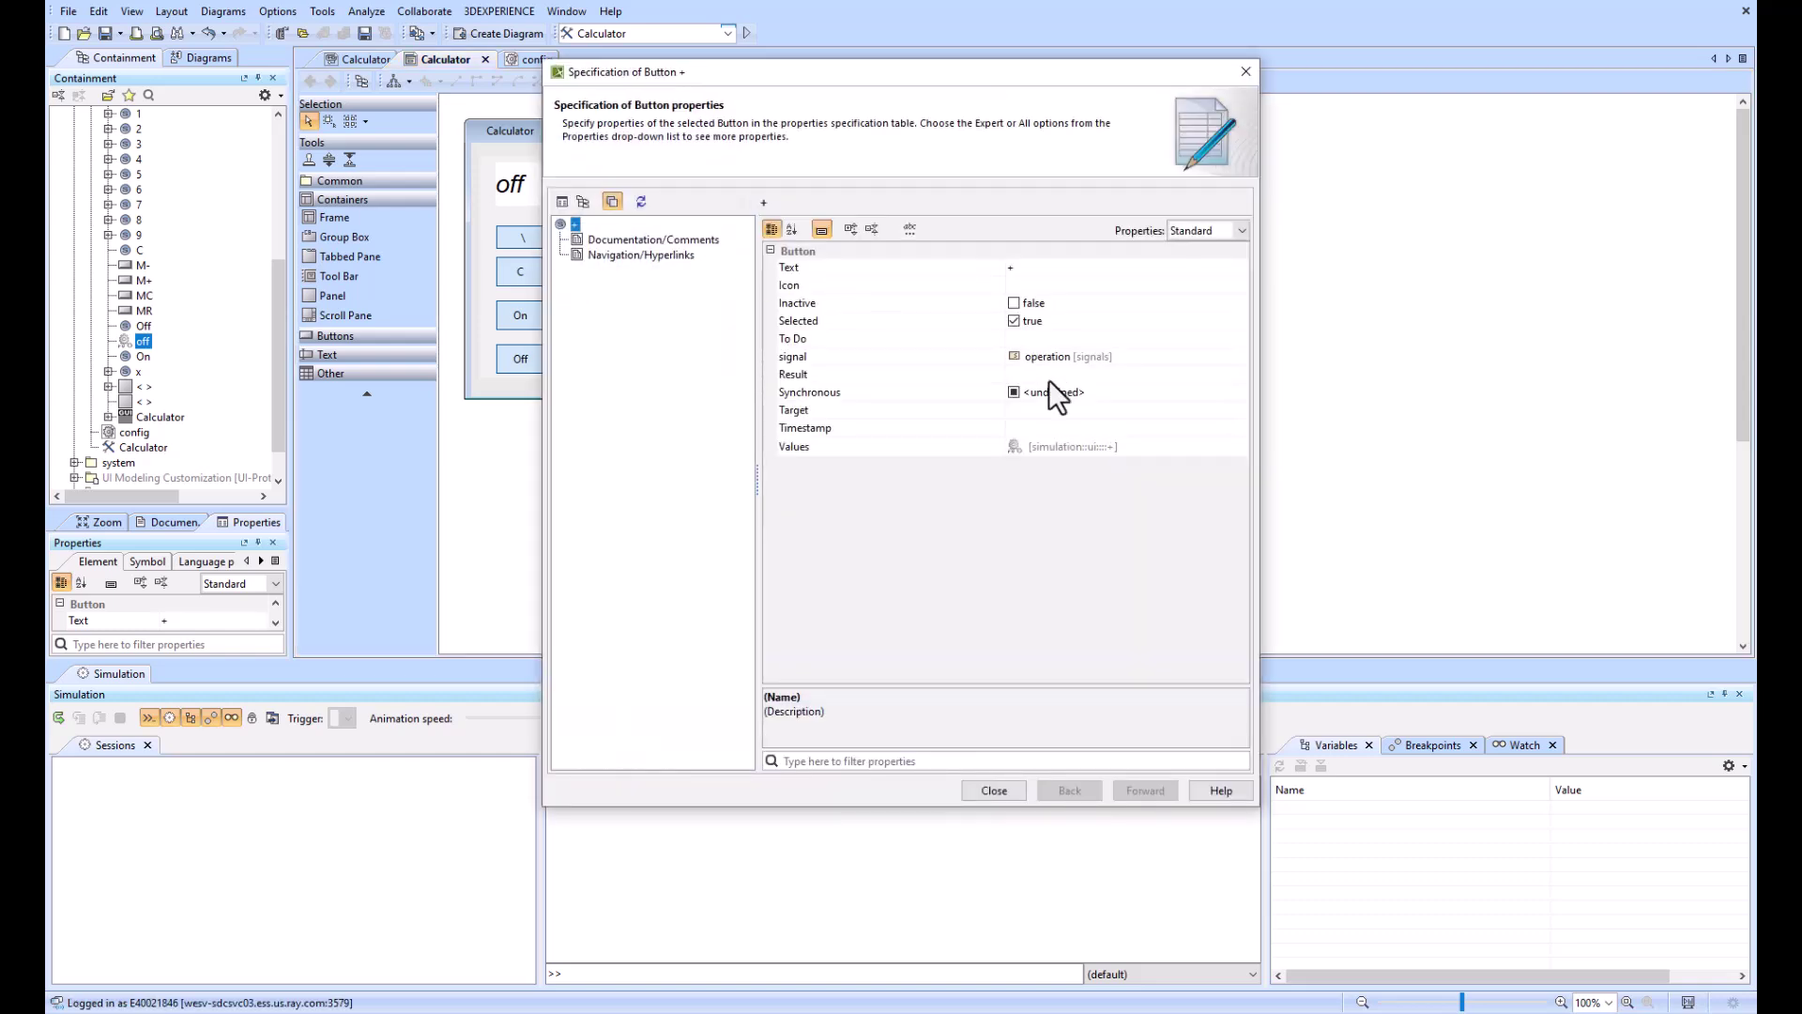
pyautogui.click(1043, 267)
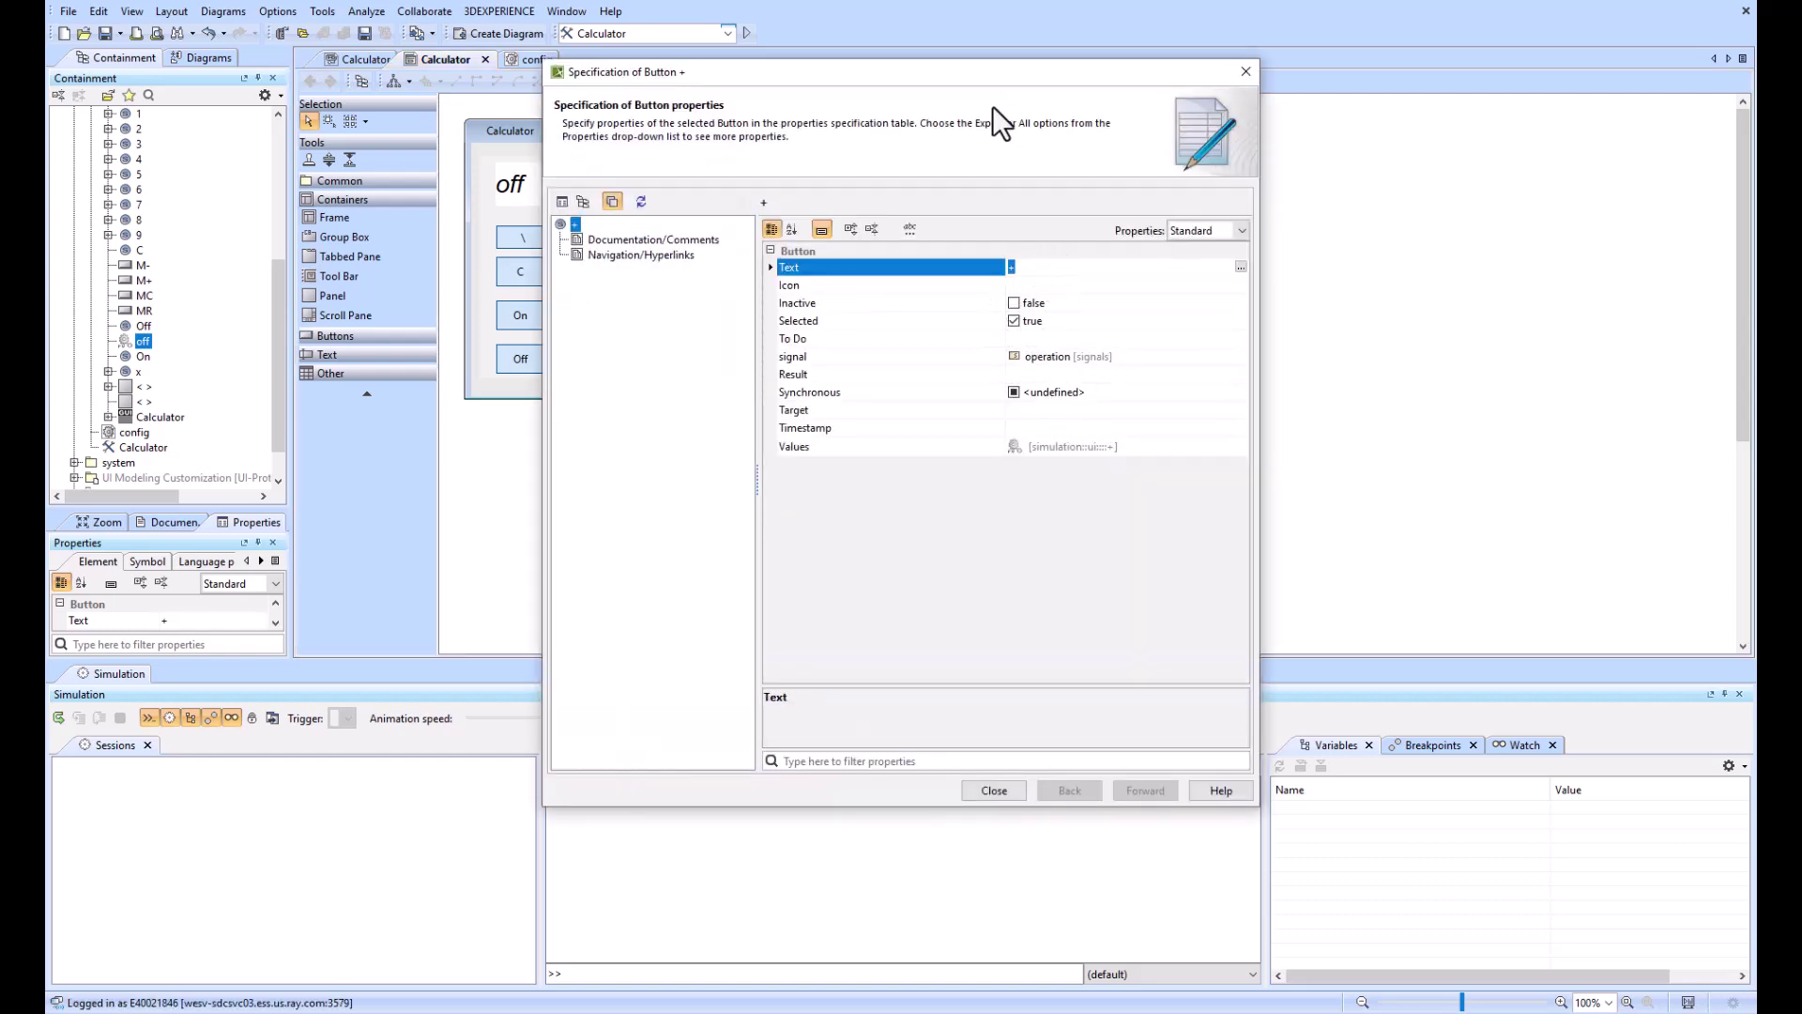
pyautogui.moveTo(993, 77); pyautogui.dragTo(894, 352)
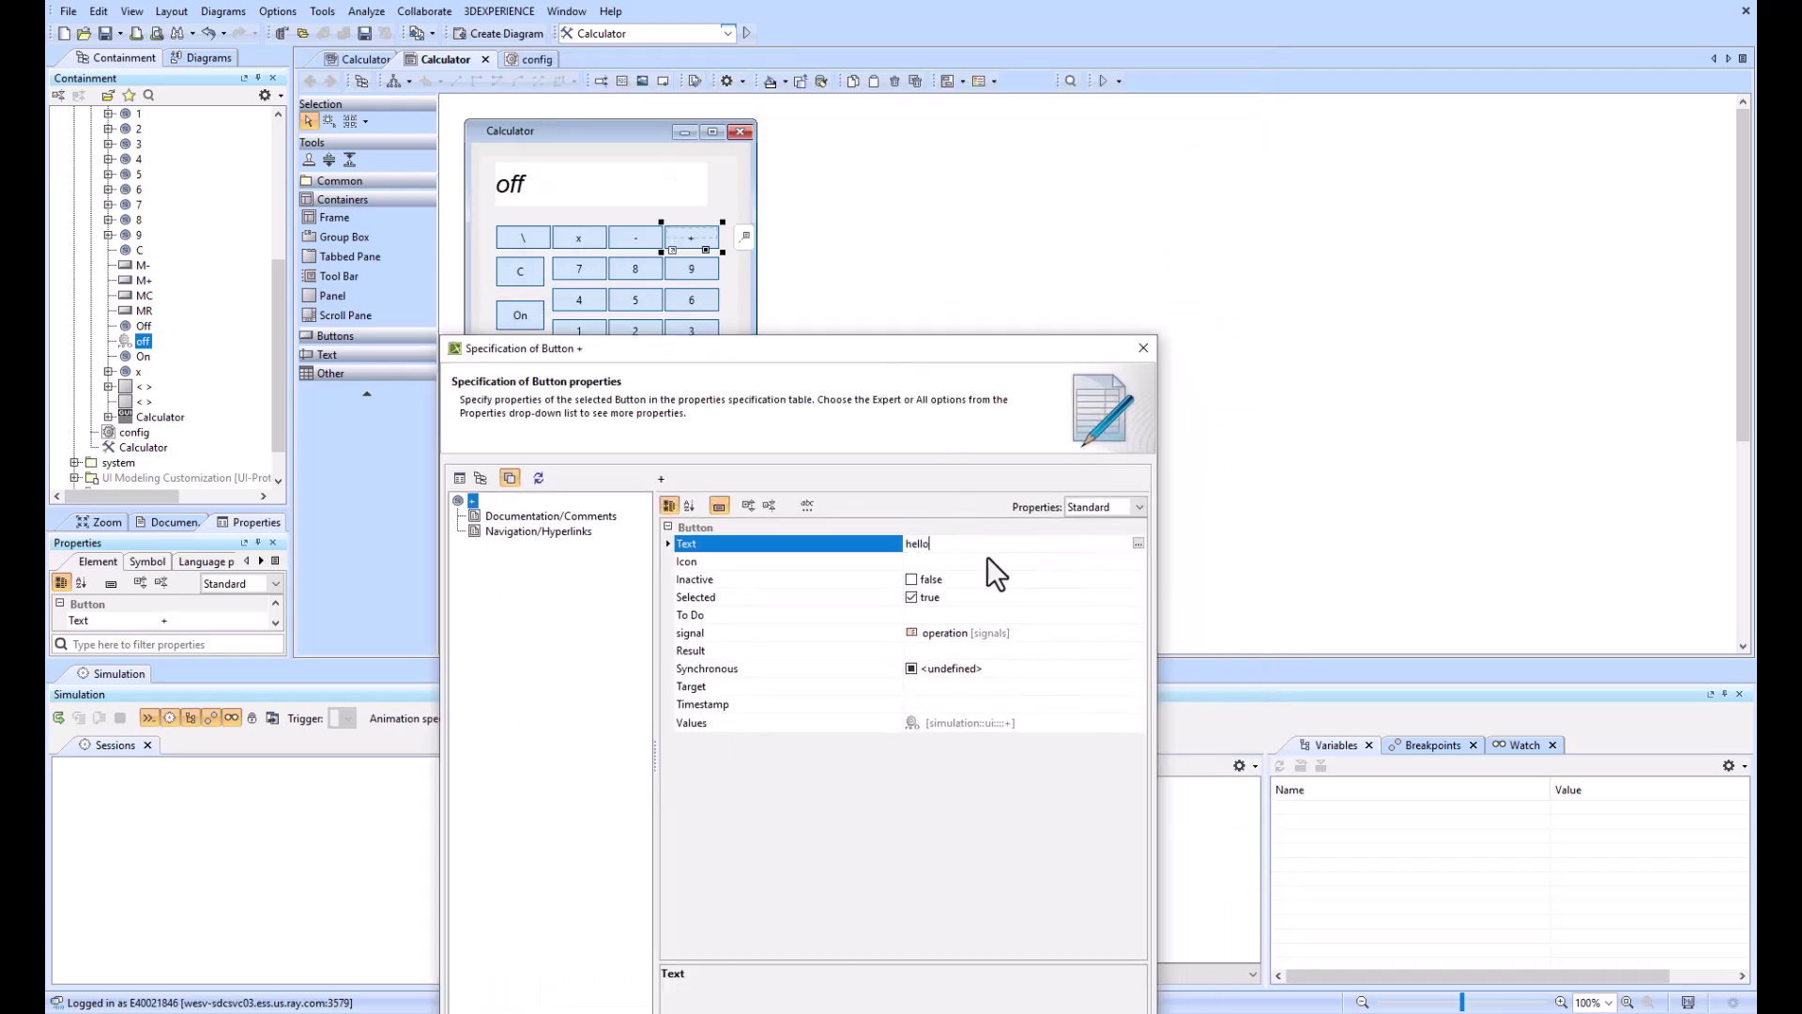
pyautogui.click(946, 703)
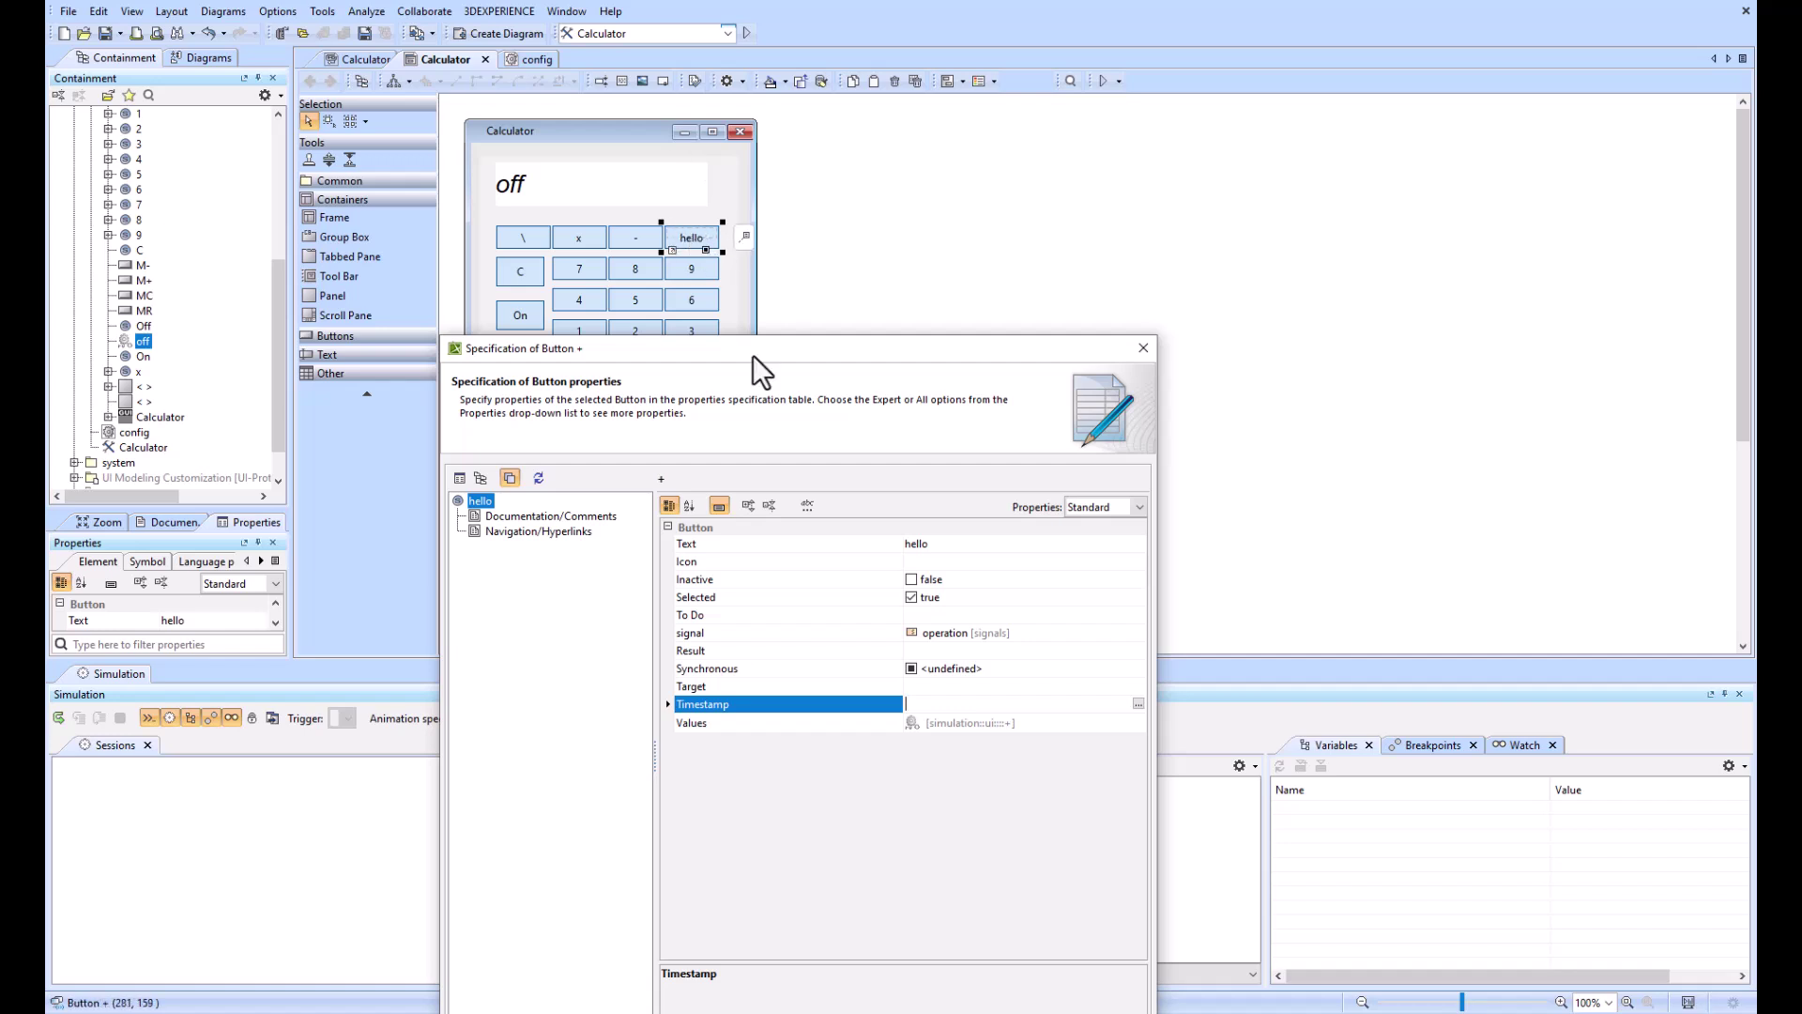
# Step: Locate the hello button's runtime value through its Values entry and the Containment Tree
pyautogui.click(942, 724)
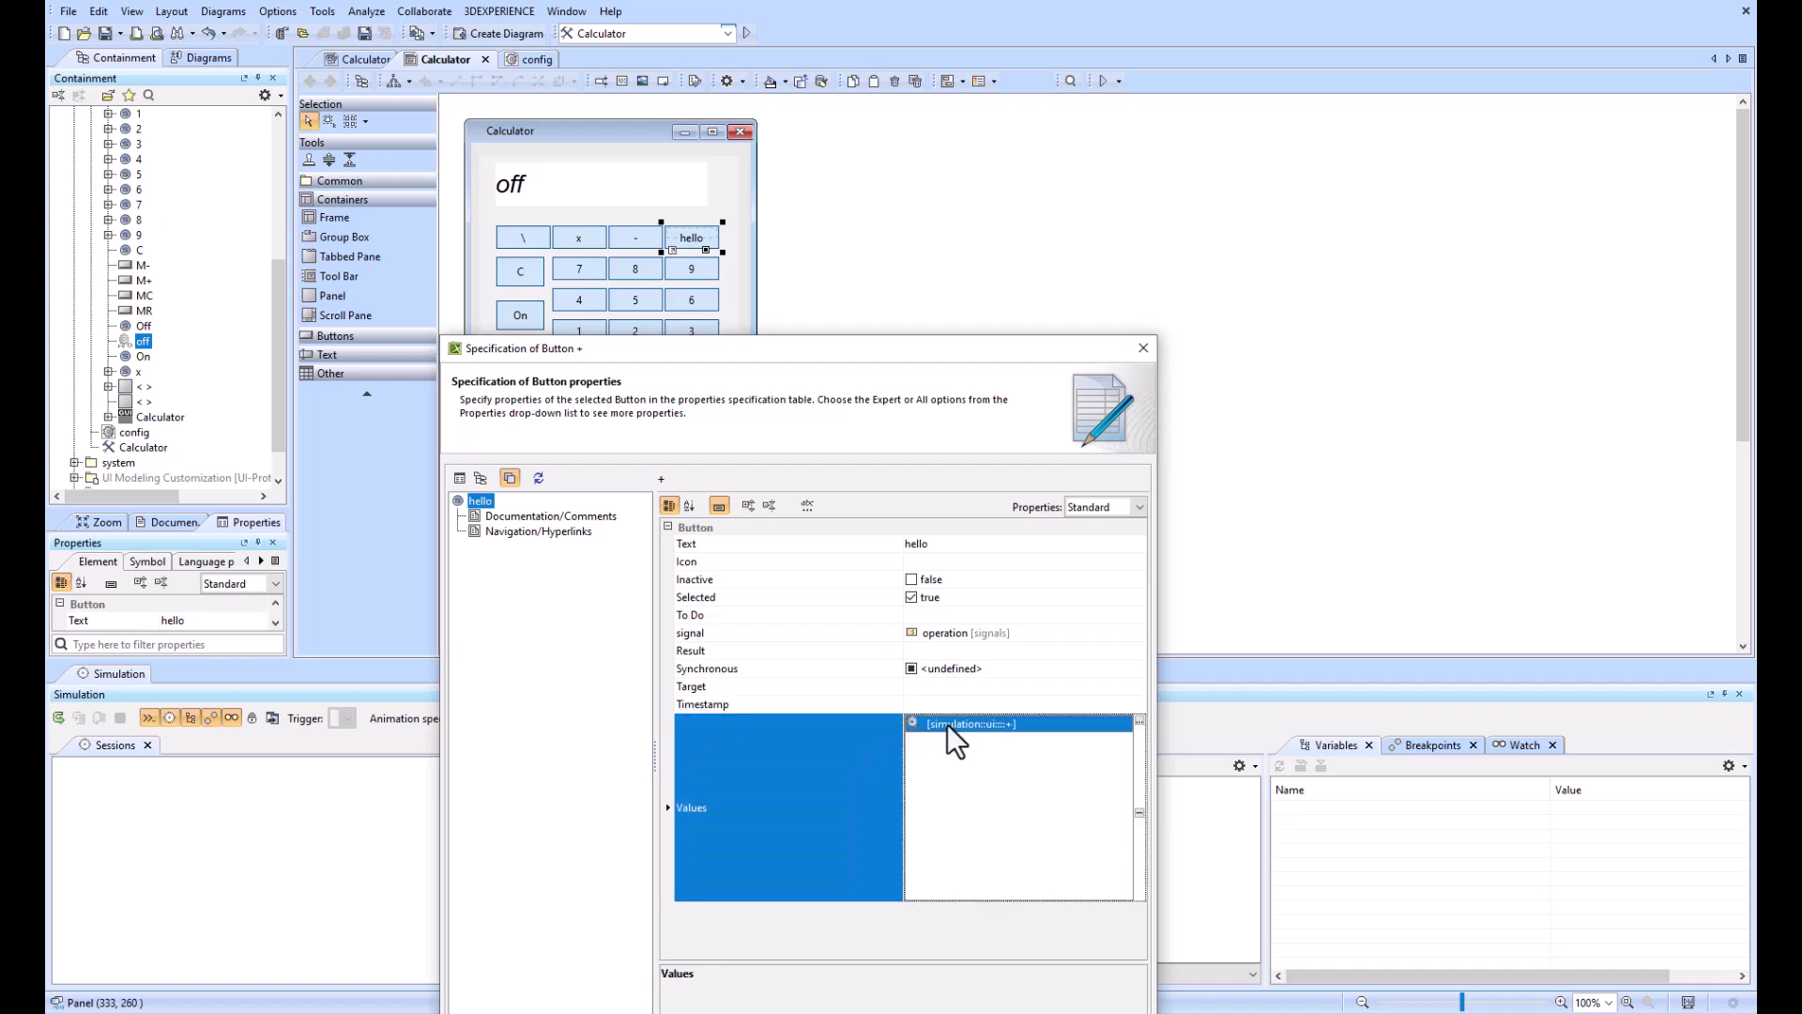
pyautogui.doubleClick(948, 724)
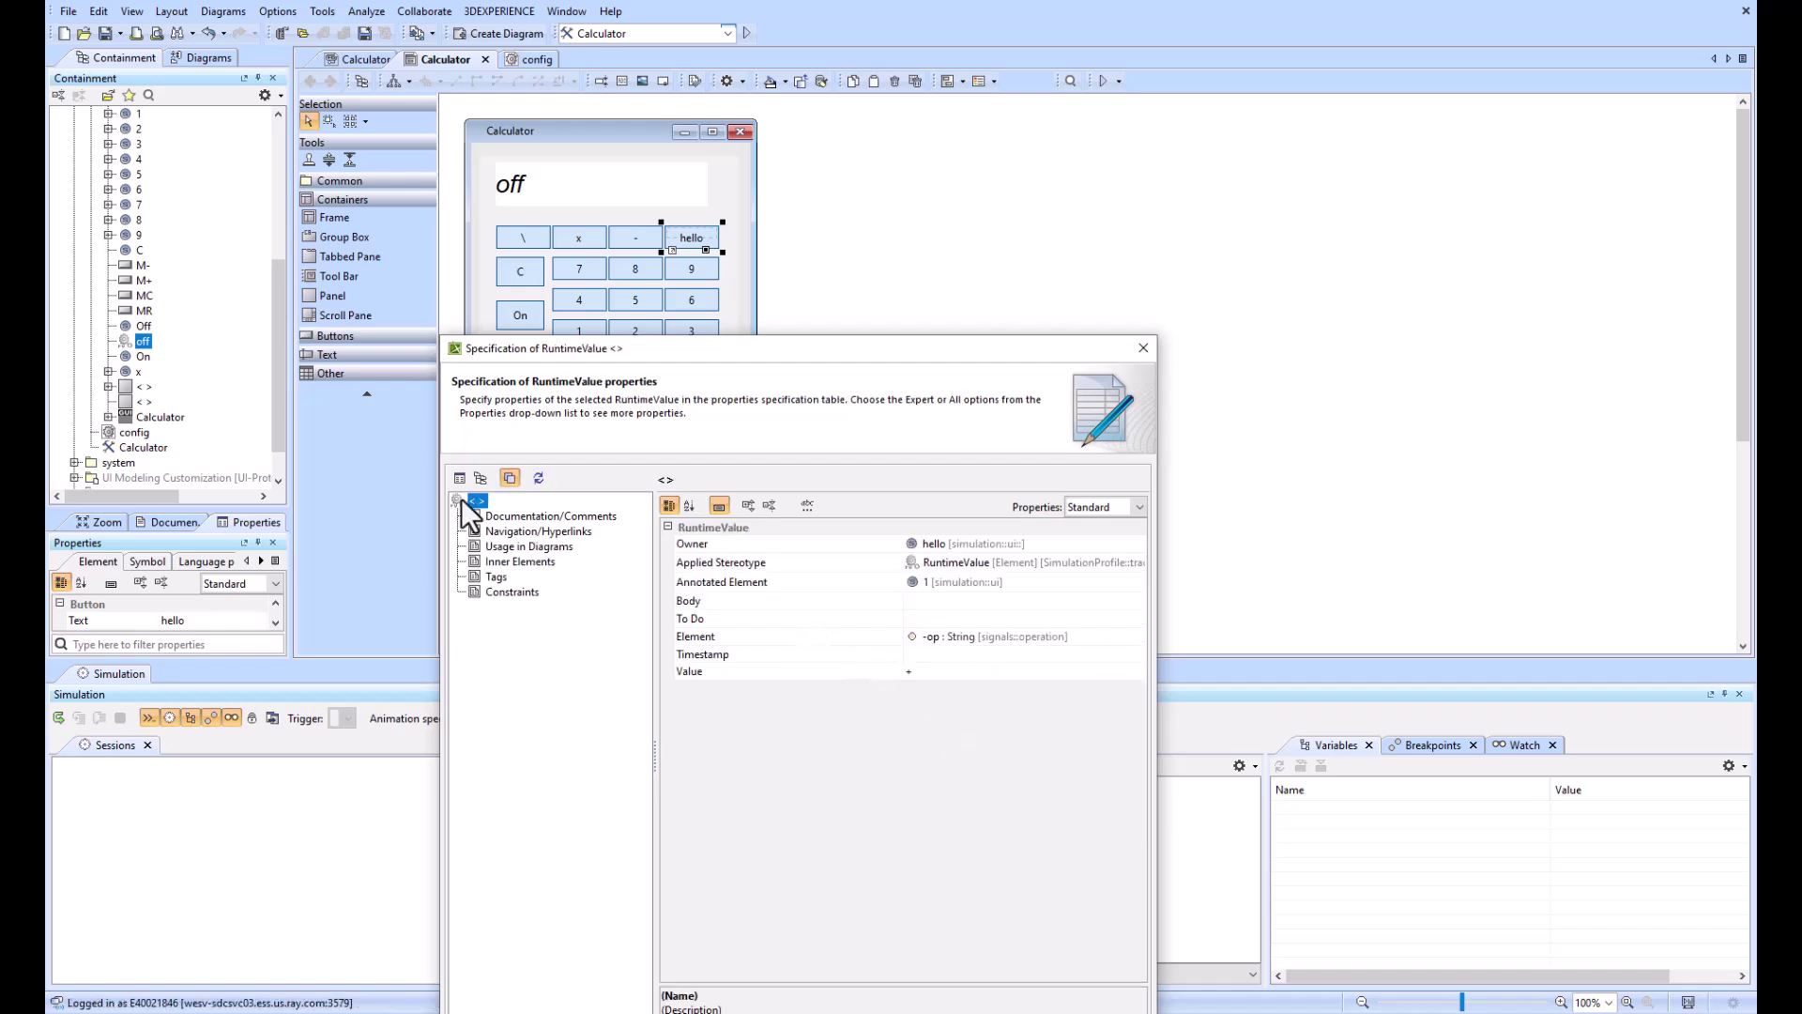
pyautogui.hotkey('alt', 'Left')
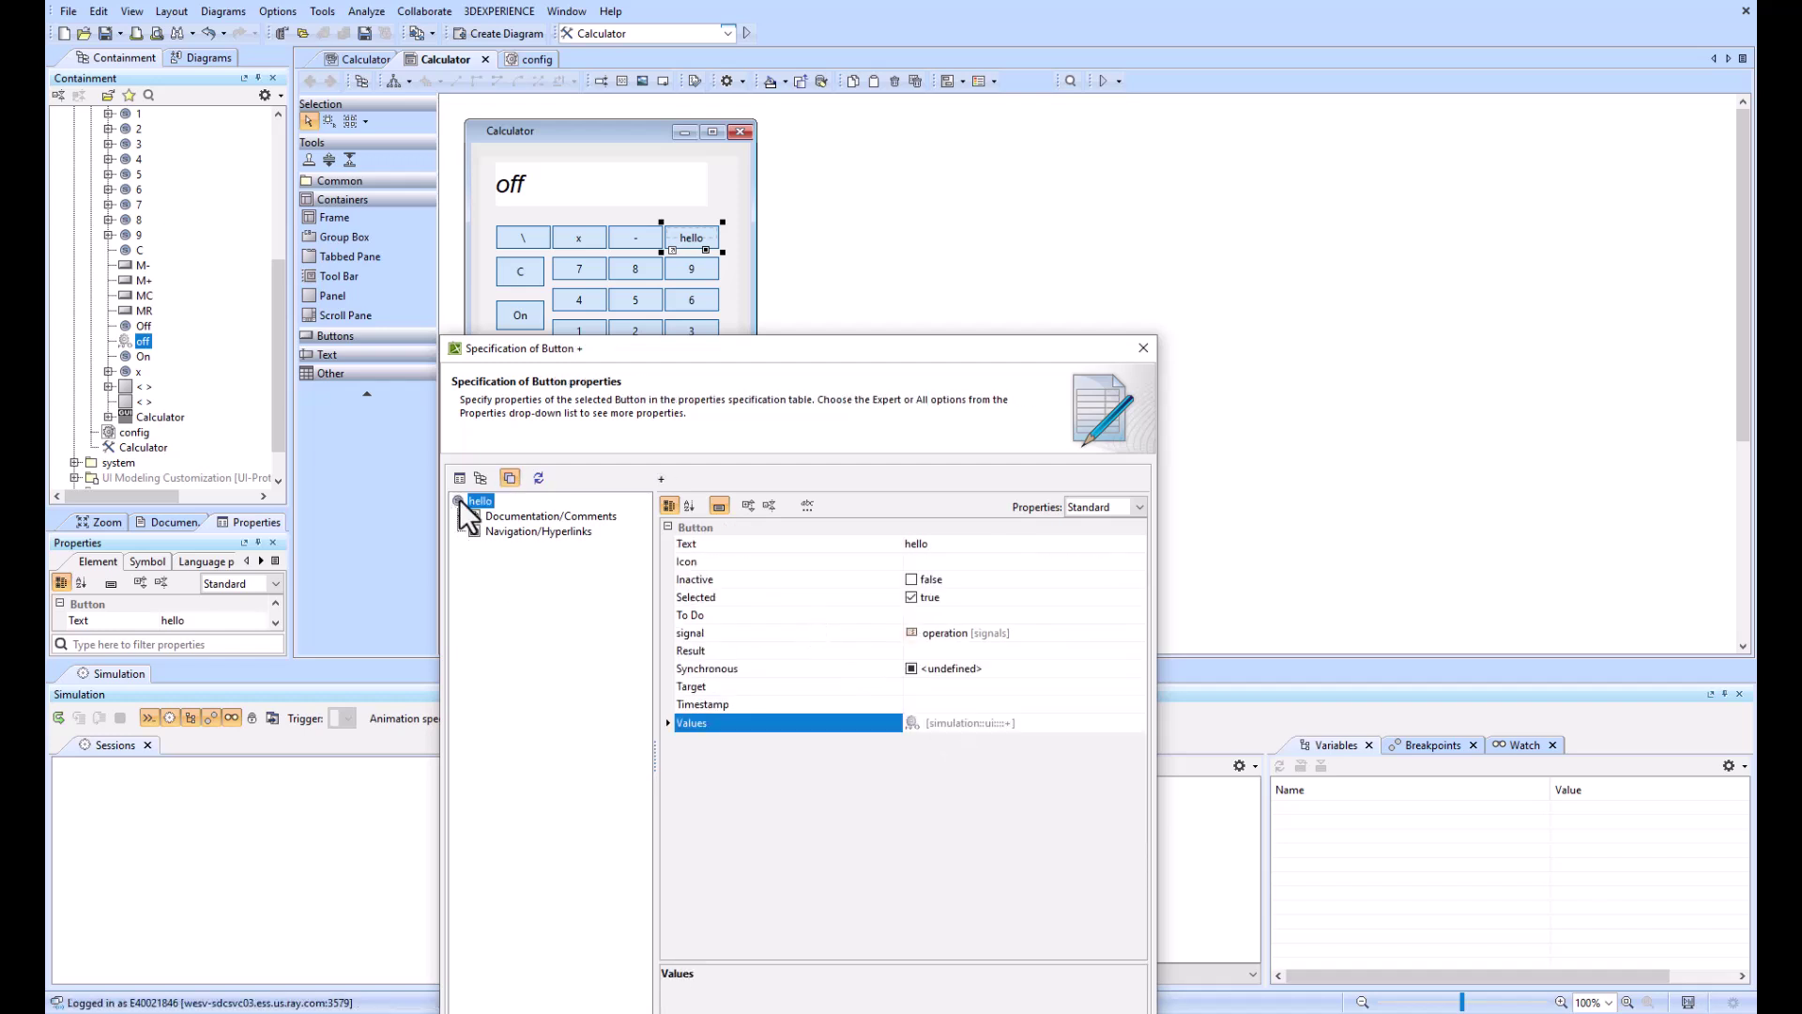
pyautogui.rightClick(937, 725)
pyautogui.click(1016, 755)
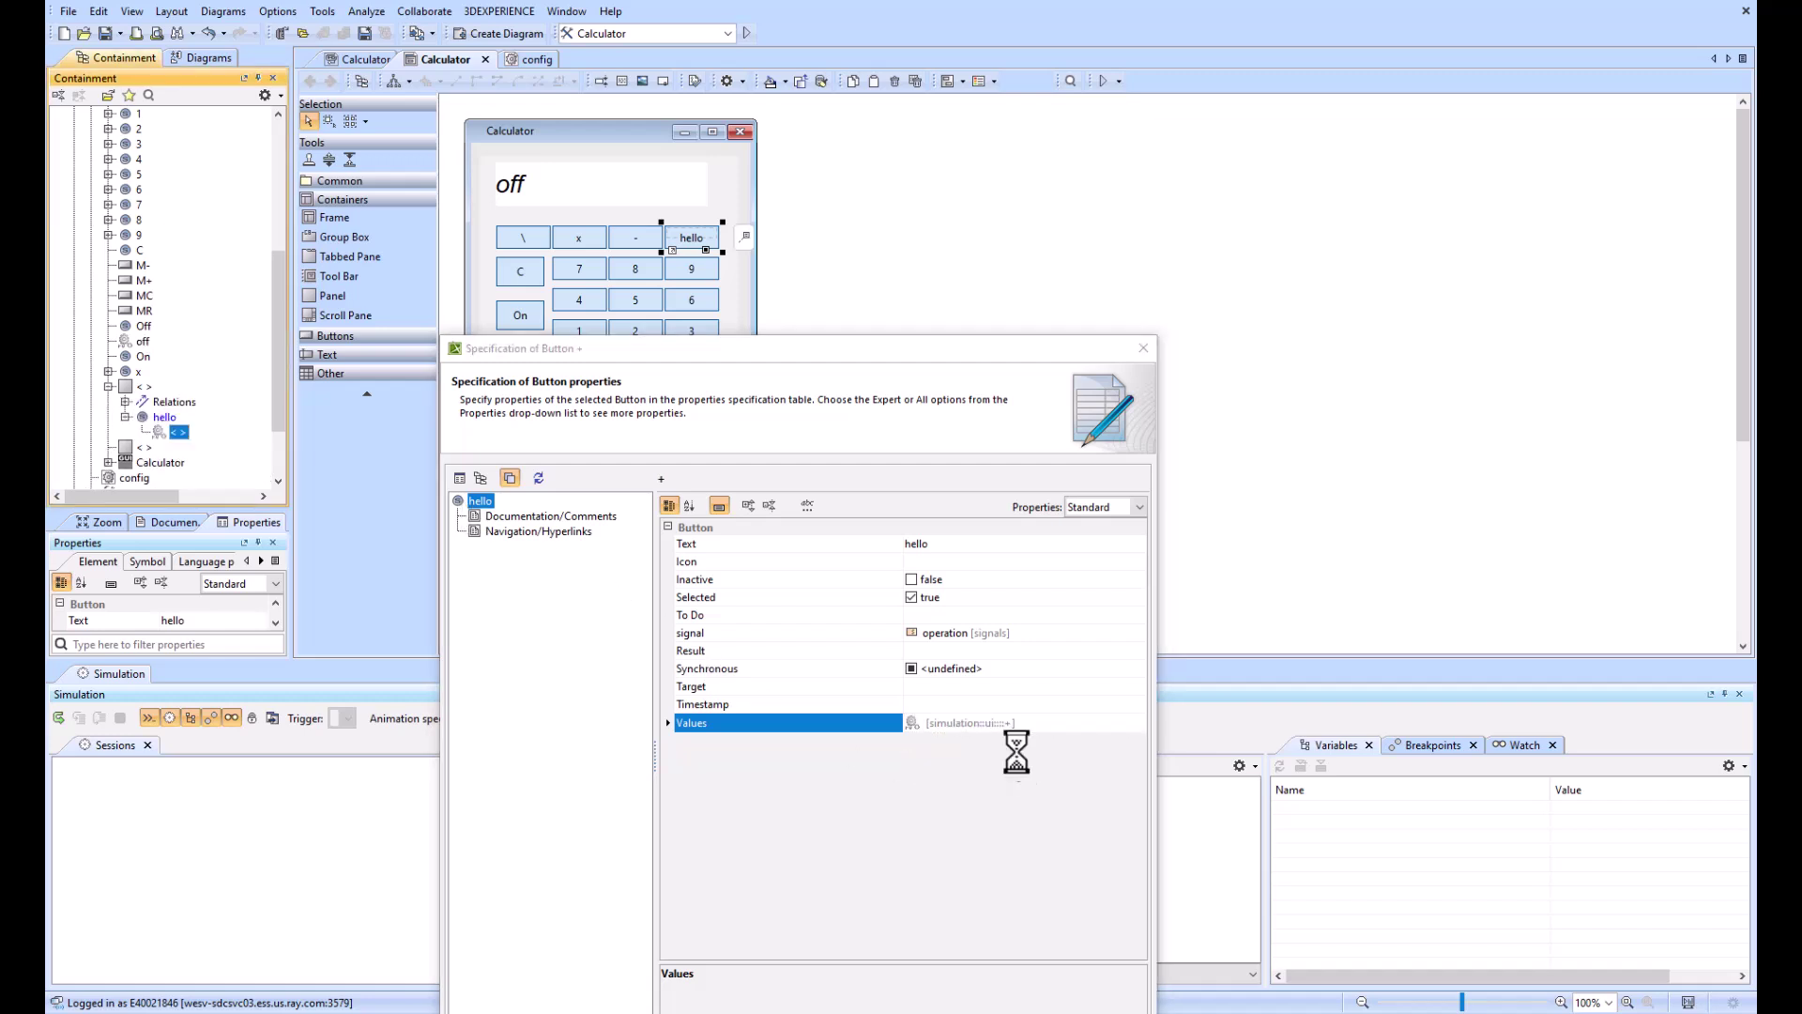
pyautogui.click(165, 422)
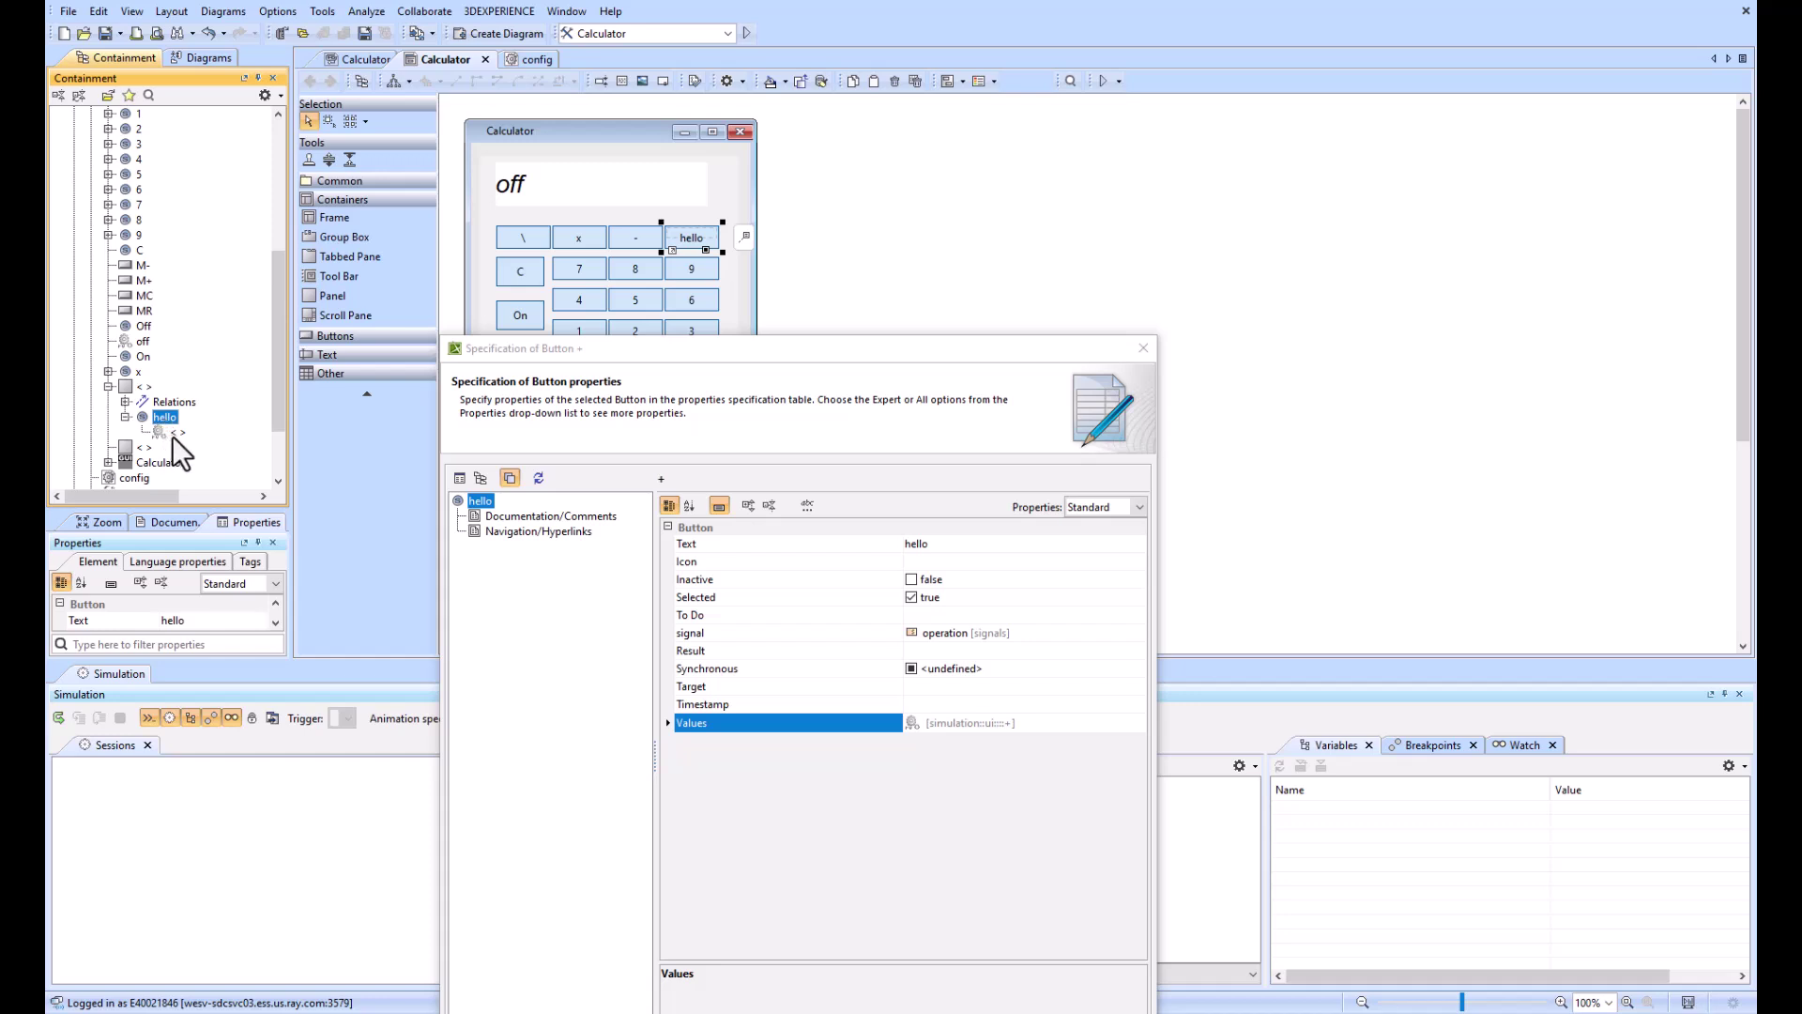
# Step: Set the runtime value's Value to 'world' and close the specification
pyautogui.doubleClick(933, 723)
pyautogui.click(926, 670)
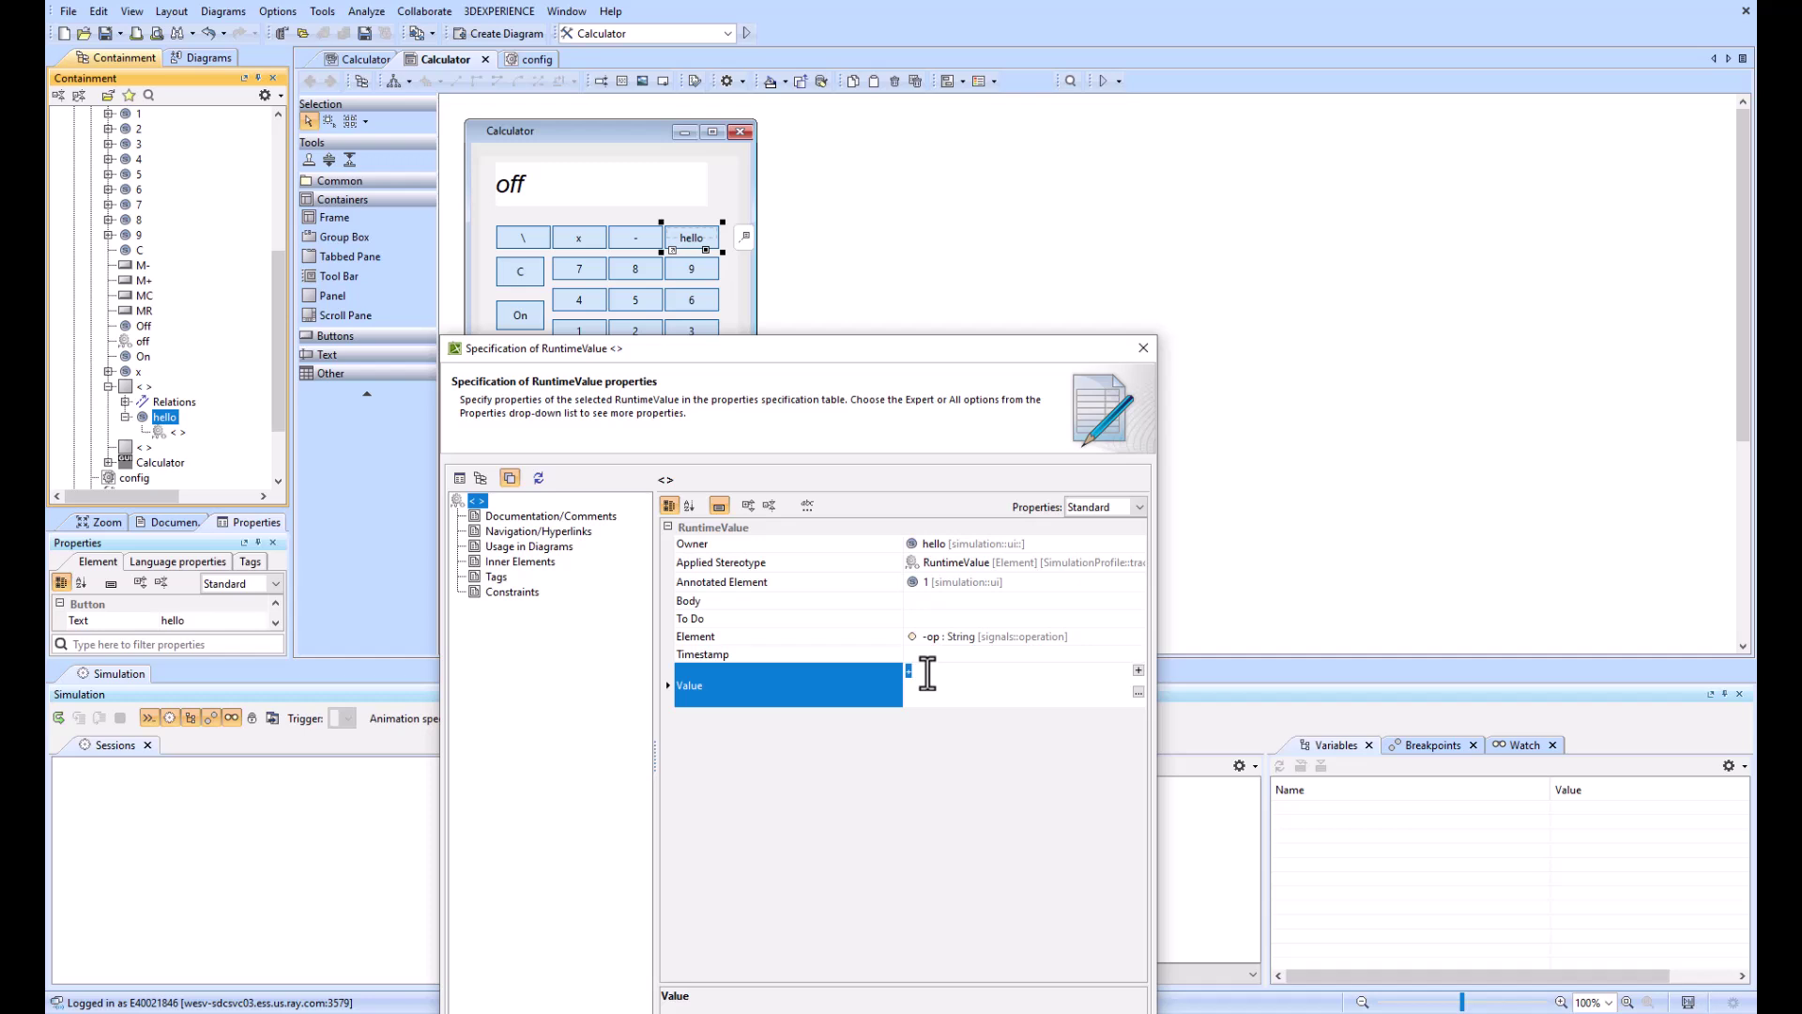
pyautogui.write('world')
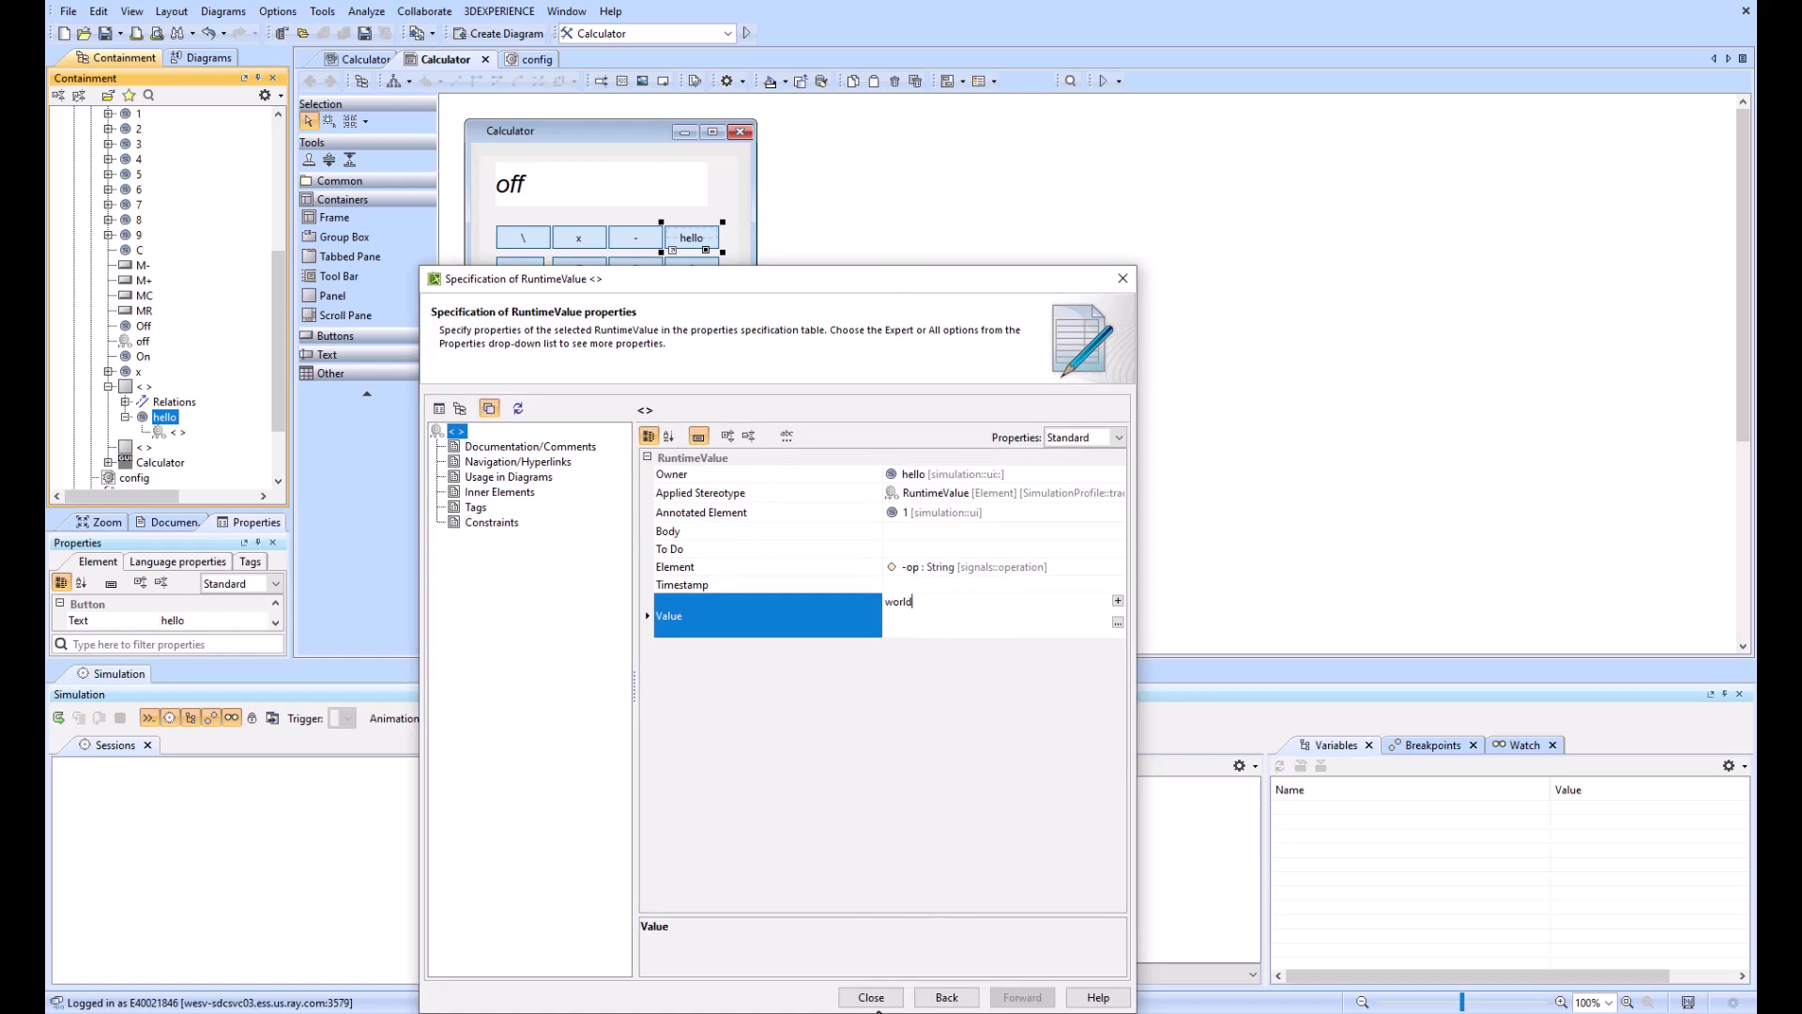
pyautogui.click(871, 998)
# Step: Save the project, run the Calculator simulation, and press On then hello
pyautogui.click(730, 495)
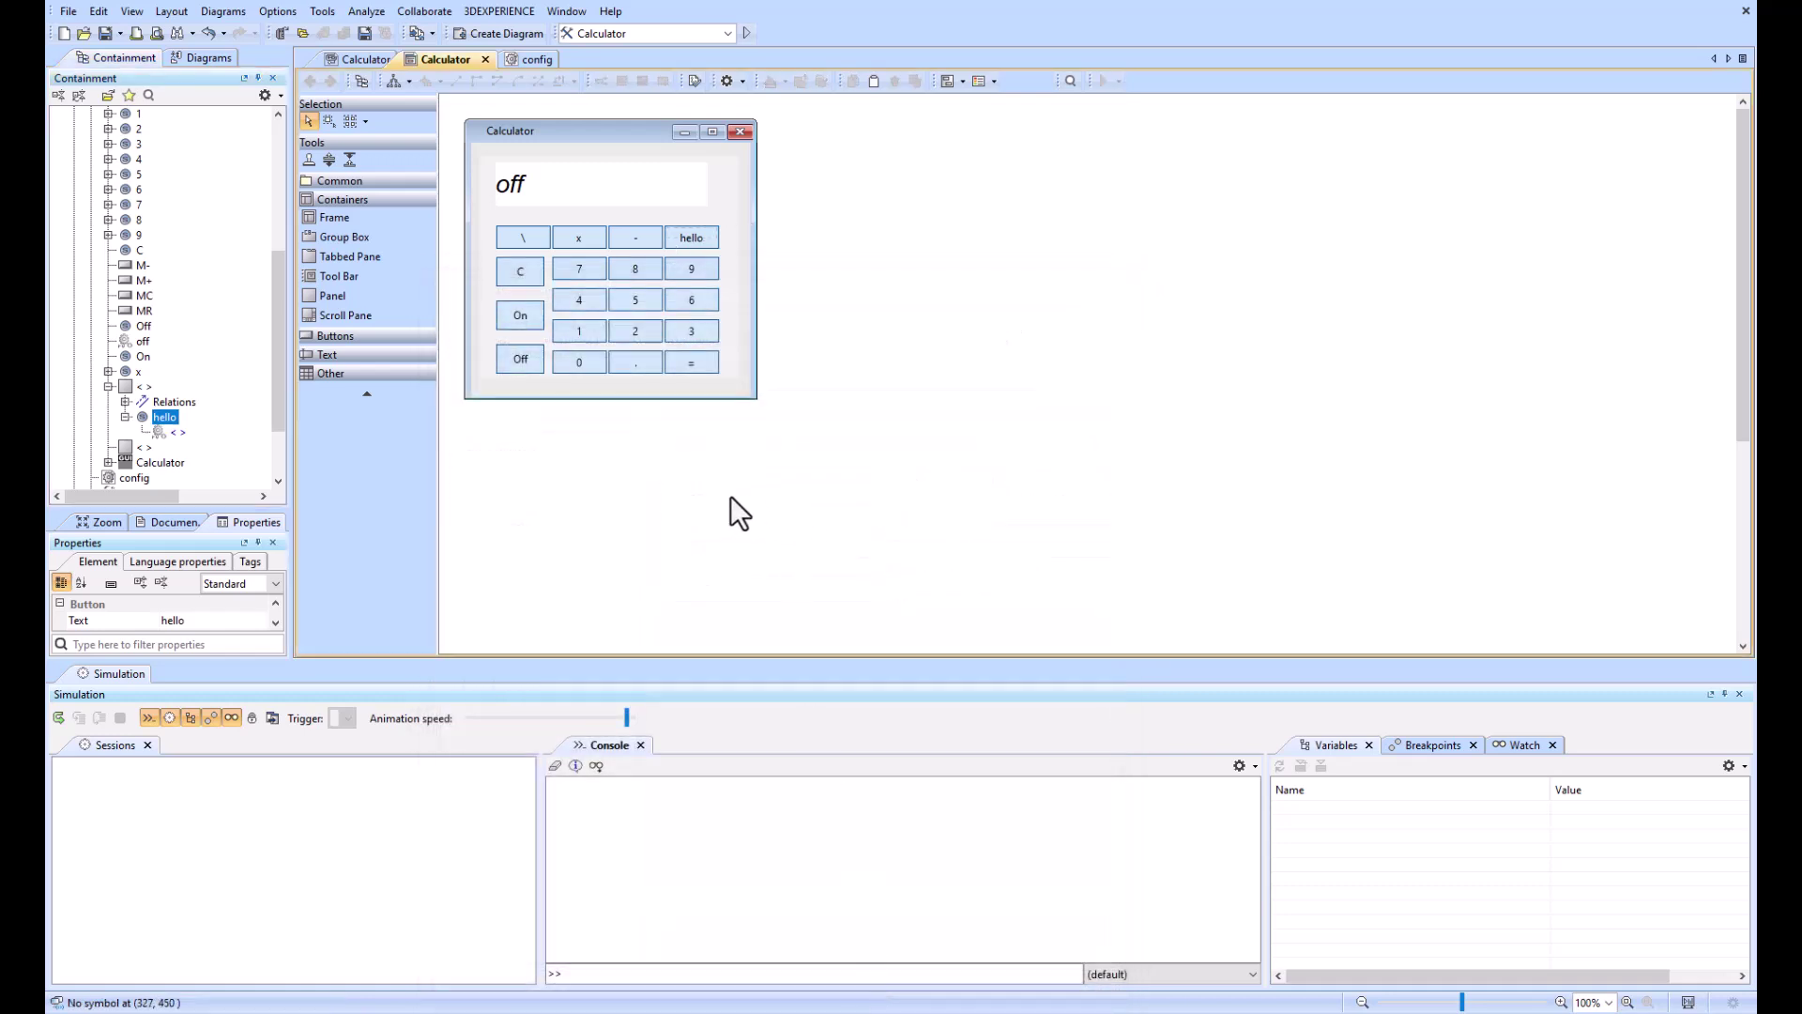
pyautogui.click(105, 35)
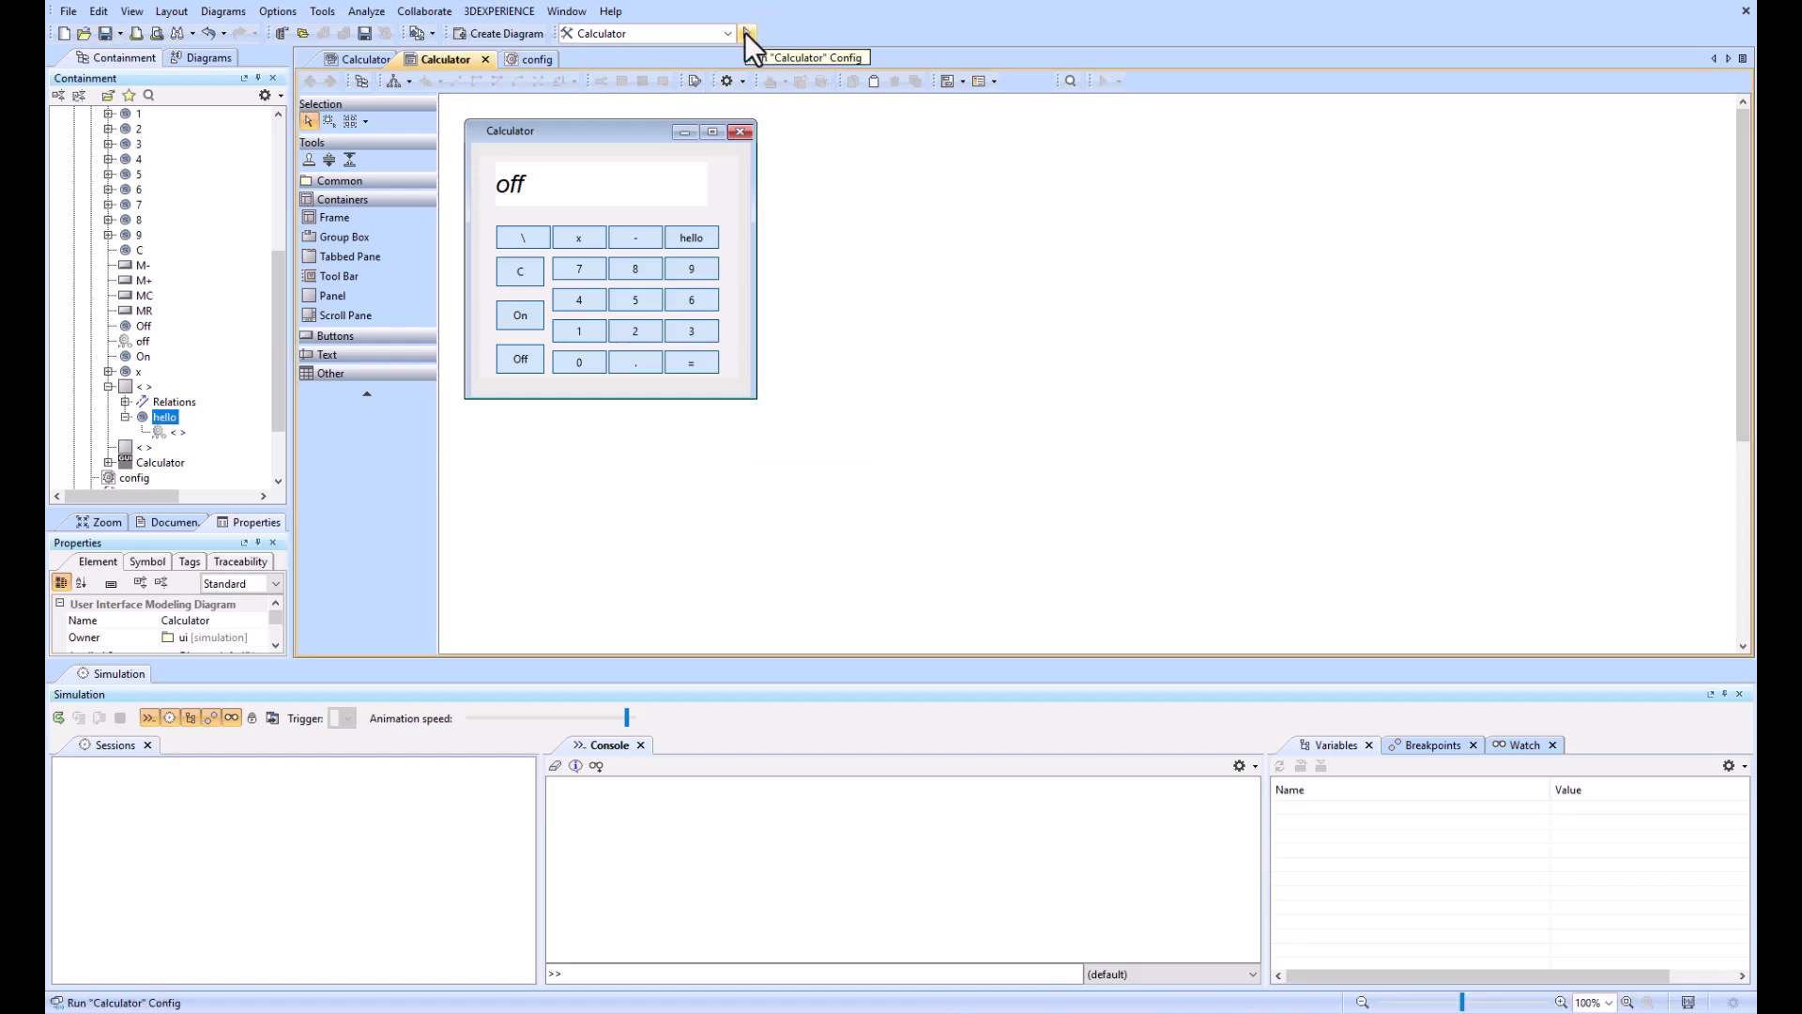
pyautogui.click(748, 35)
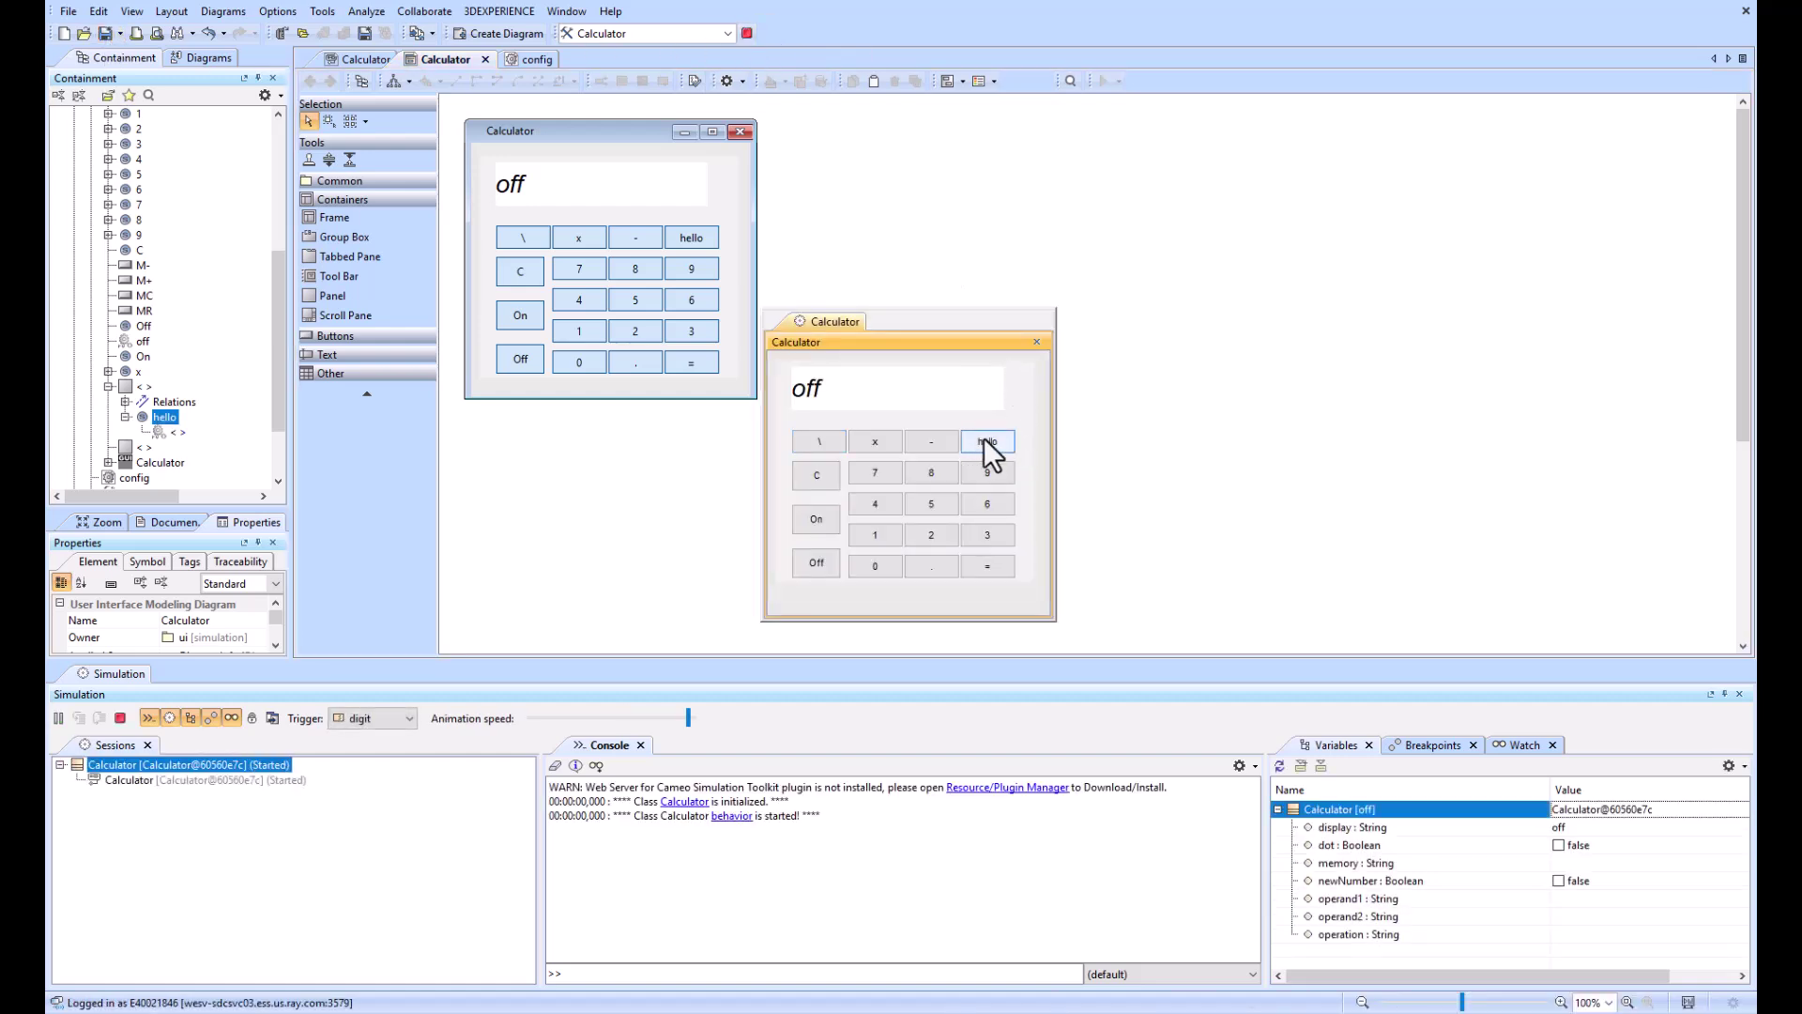
pyautogui.click(818, 519)
pyautogui.click(981, 443)
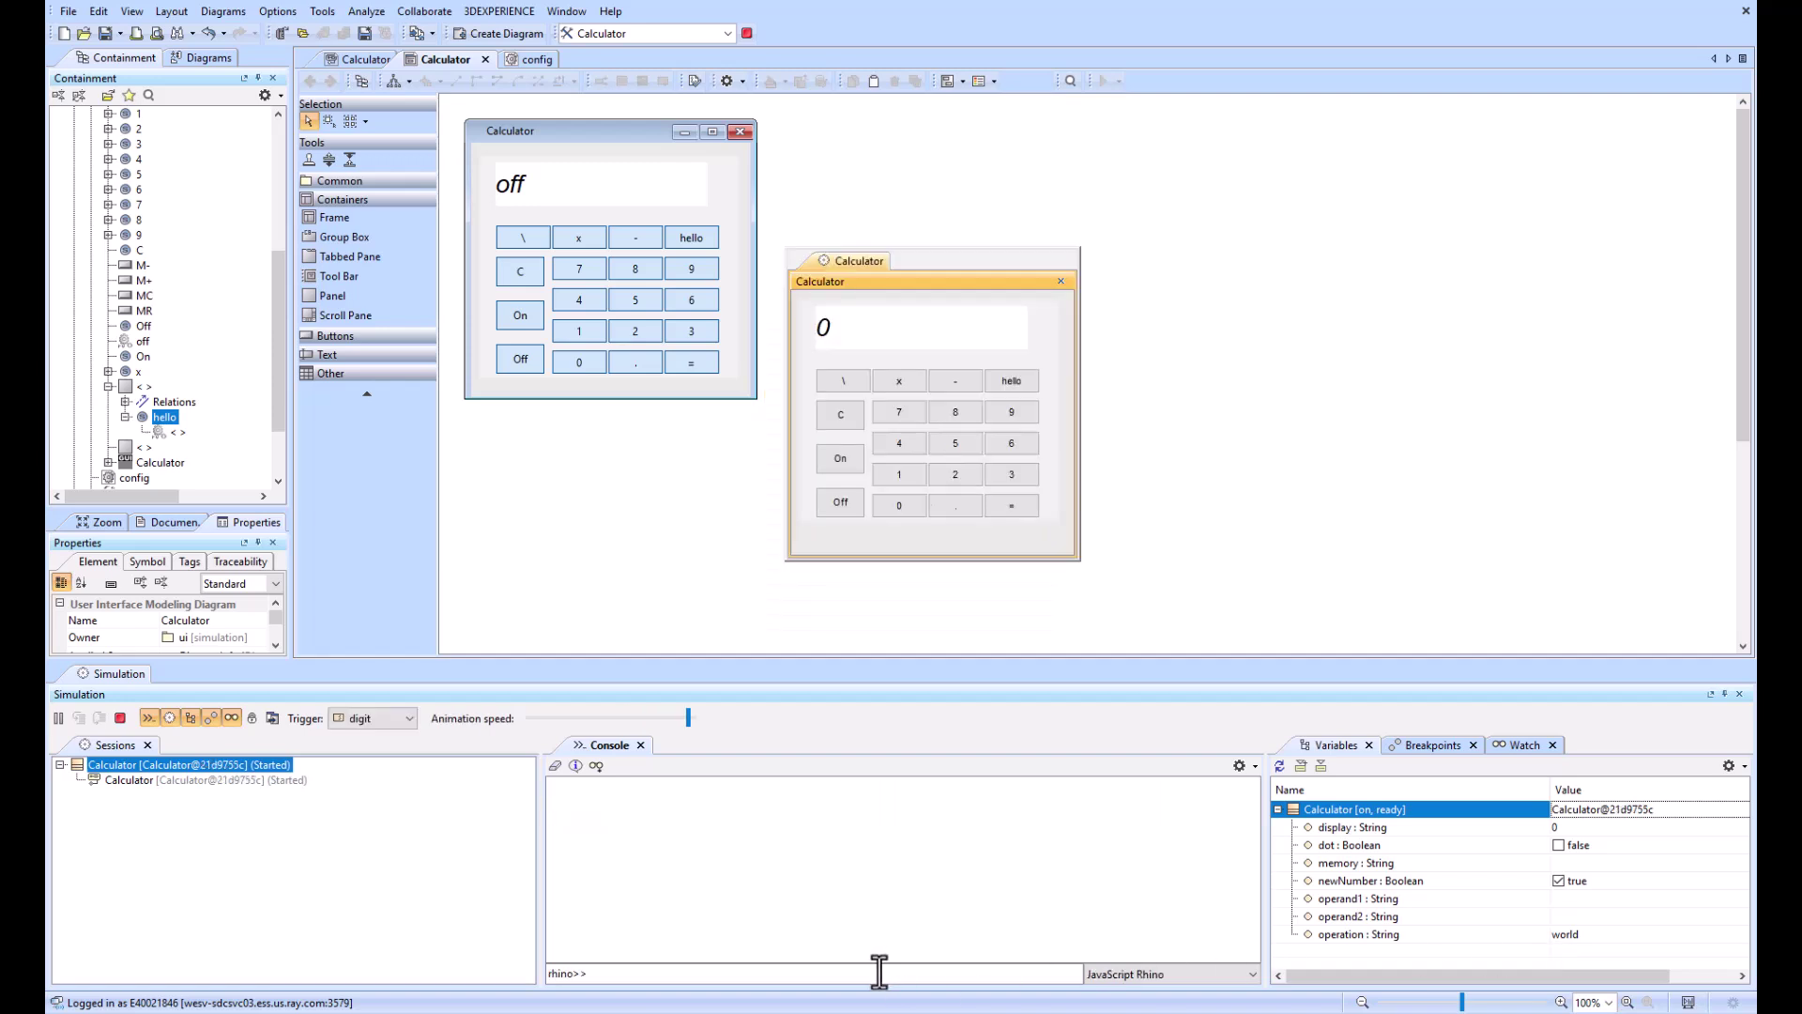
# Step: Query the last signal with ALH.getLastSignal(self) in the simulation console
pyautogui.click(879, 971)
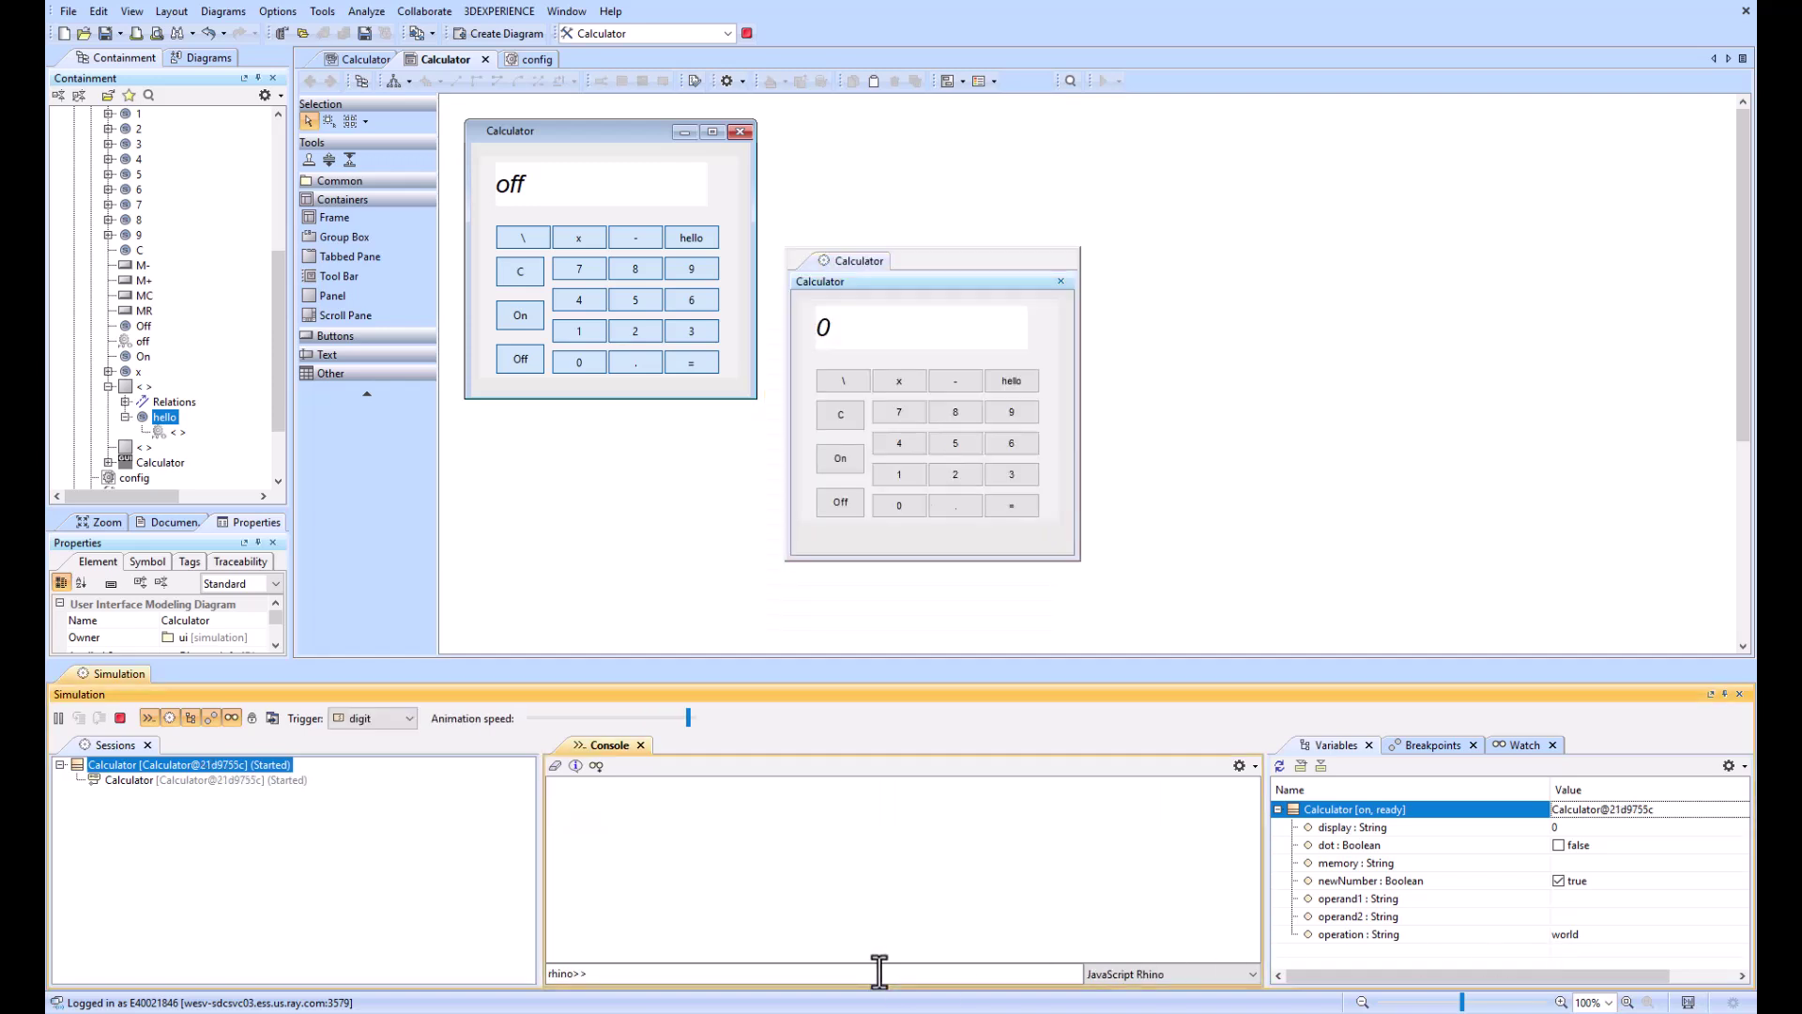
pyautogui.write('ALH.getLasytSignal(self)')
pyautogui.press('Return')
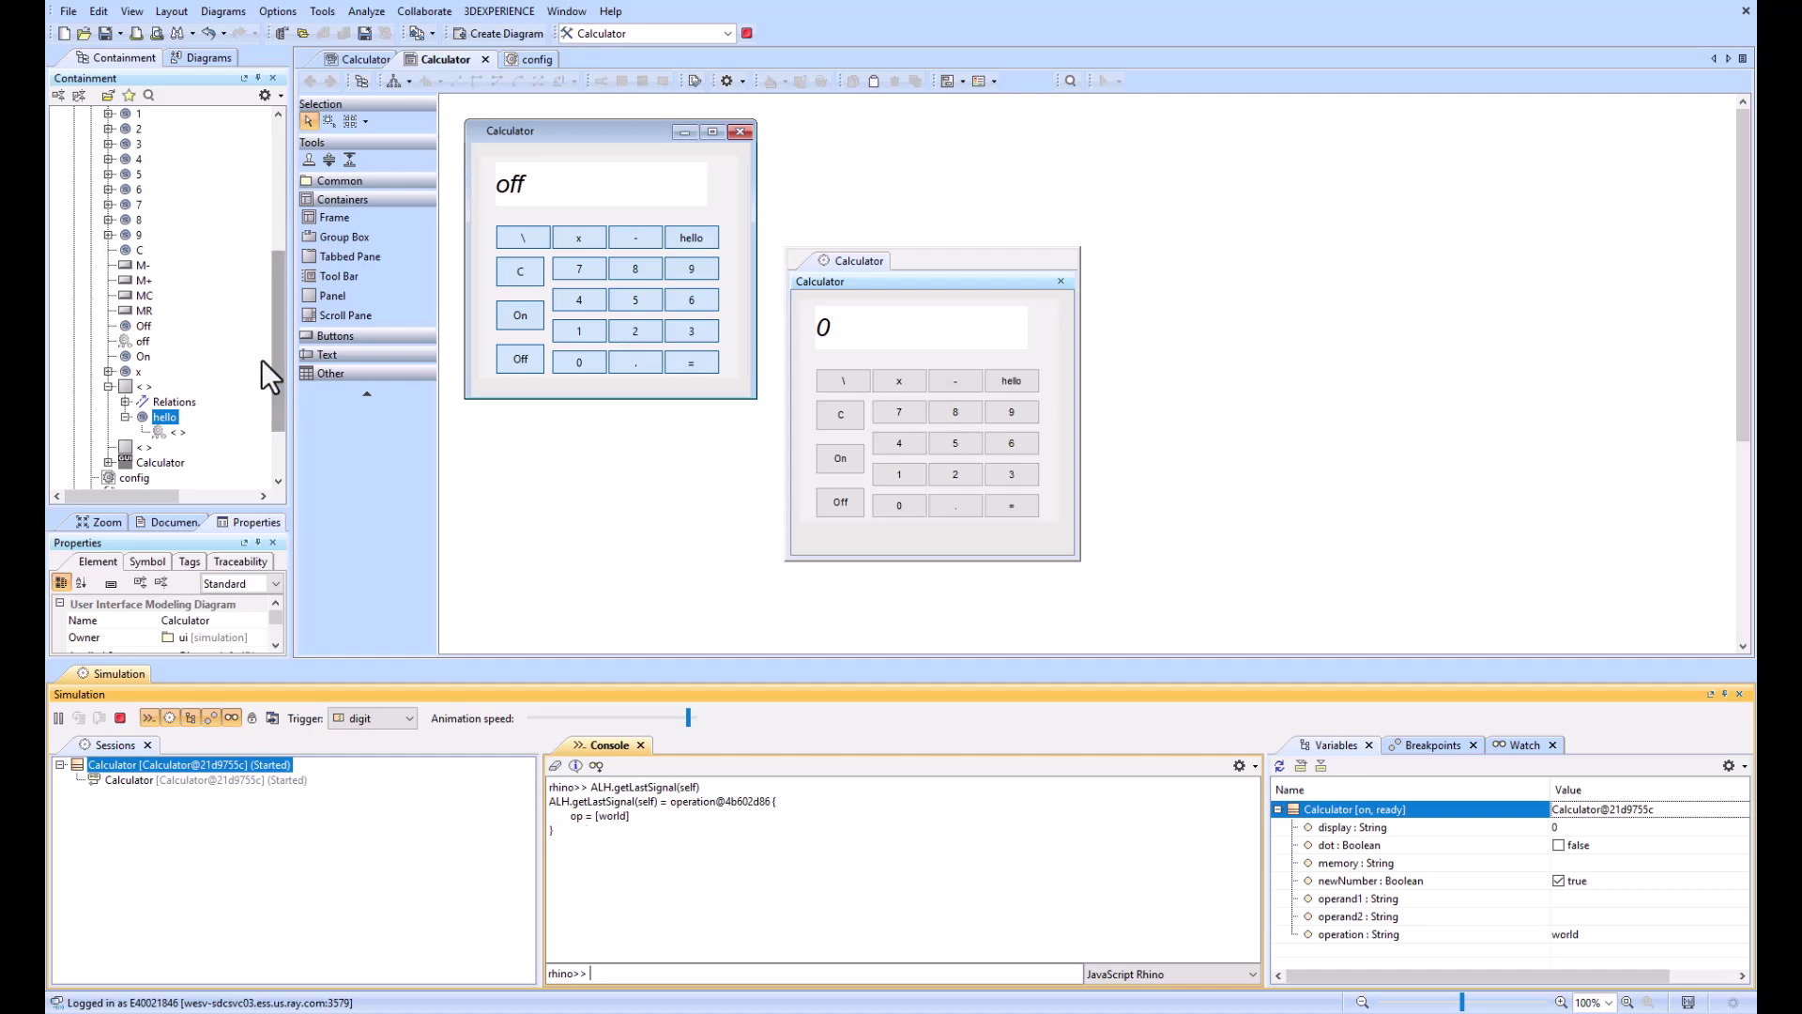
# Step: Expand the operation and digit signals in the Containment Tree to show their attributes
pyautogui.moveTo(268, 359); pyautogui.dragTo(248, 167)
pyautogui.click(91, 221)
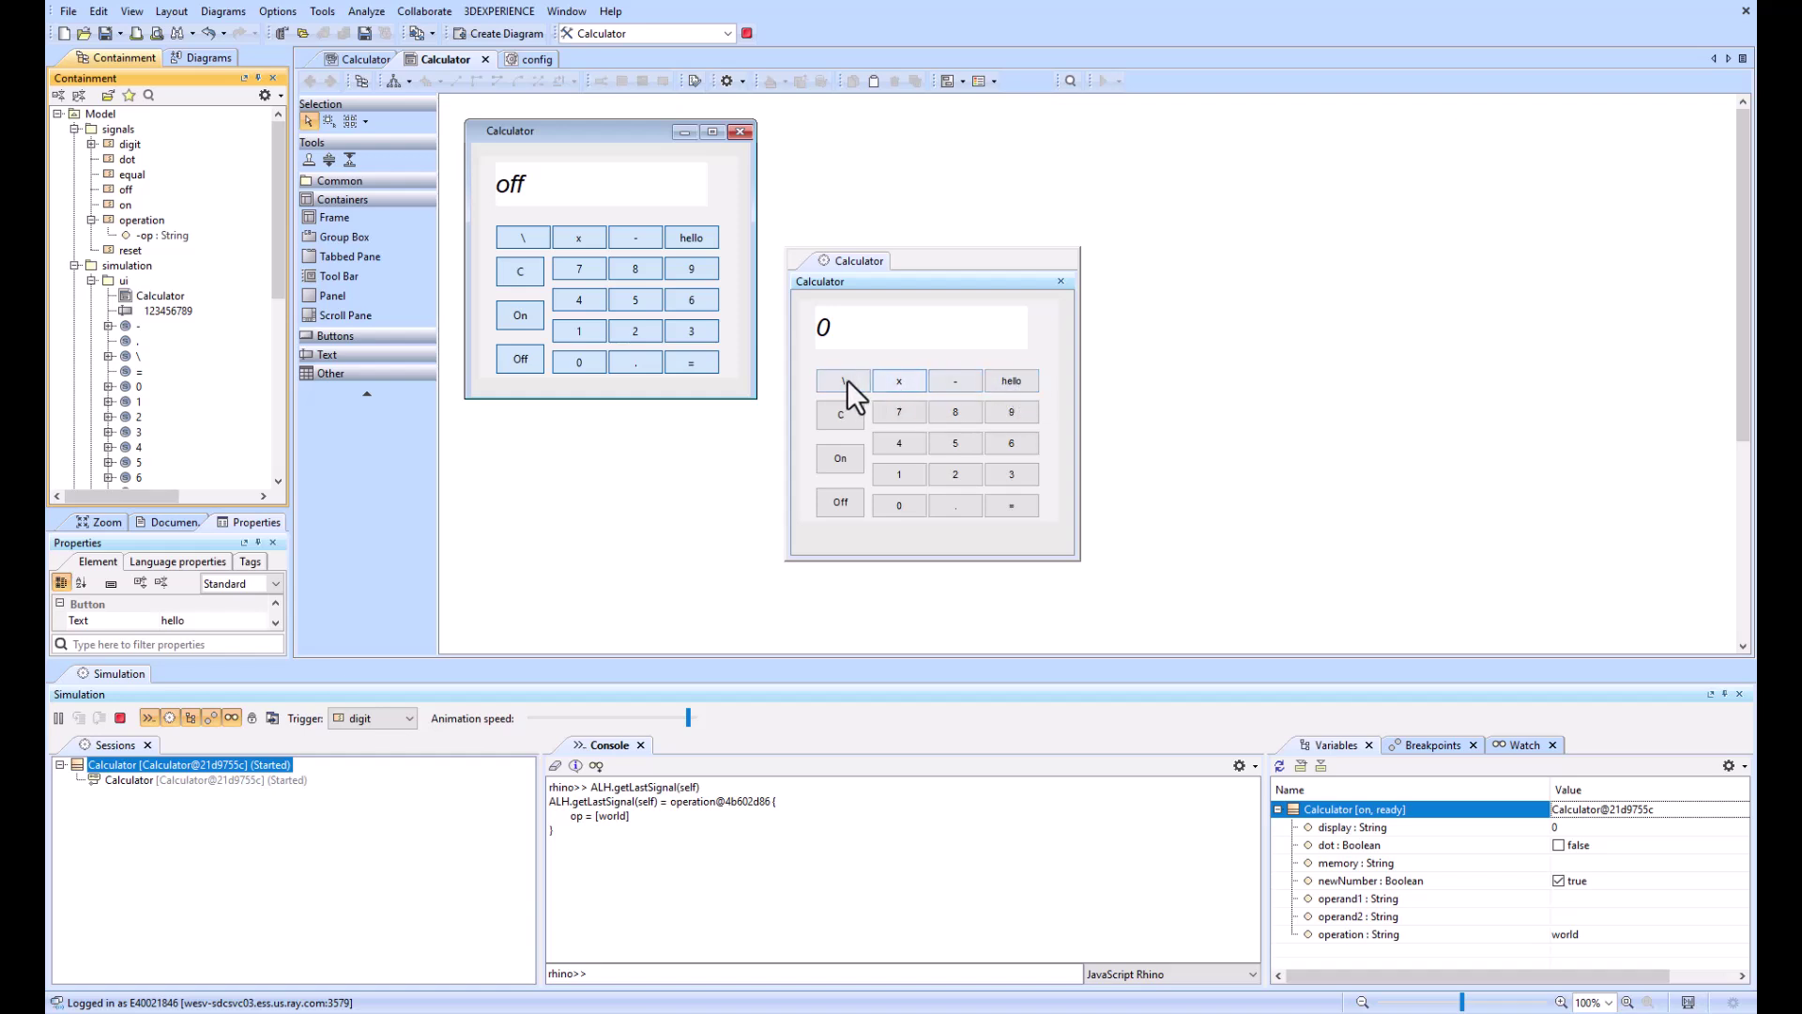
pyautogui.click(151, 237)
pyautogui.click(91, 144)
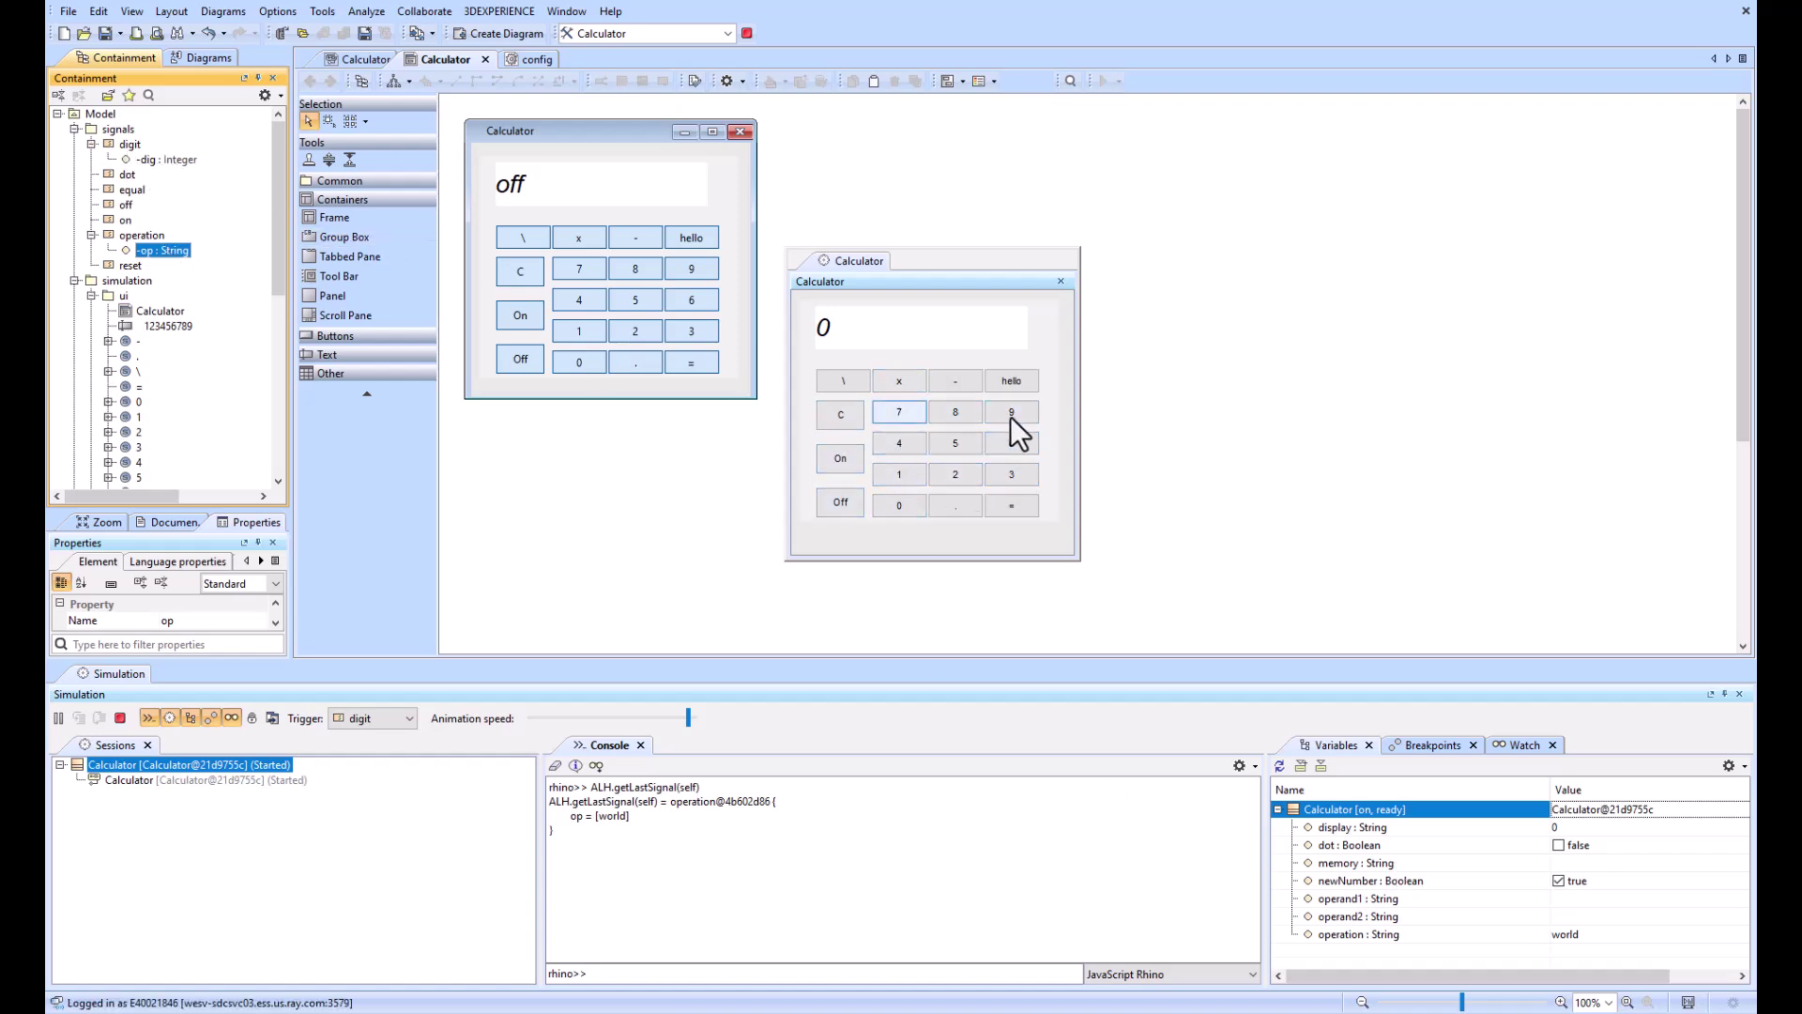
# Step: Open button 2's runtime value specification, which sets dig to 2
pyautogui.click(893, 505)
pyautogui.doubleClick(134, 434)
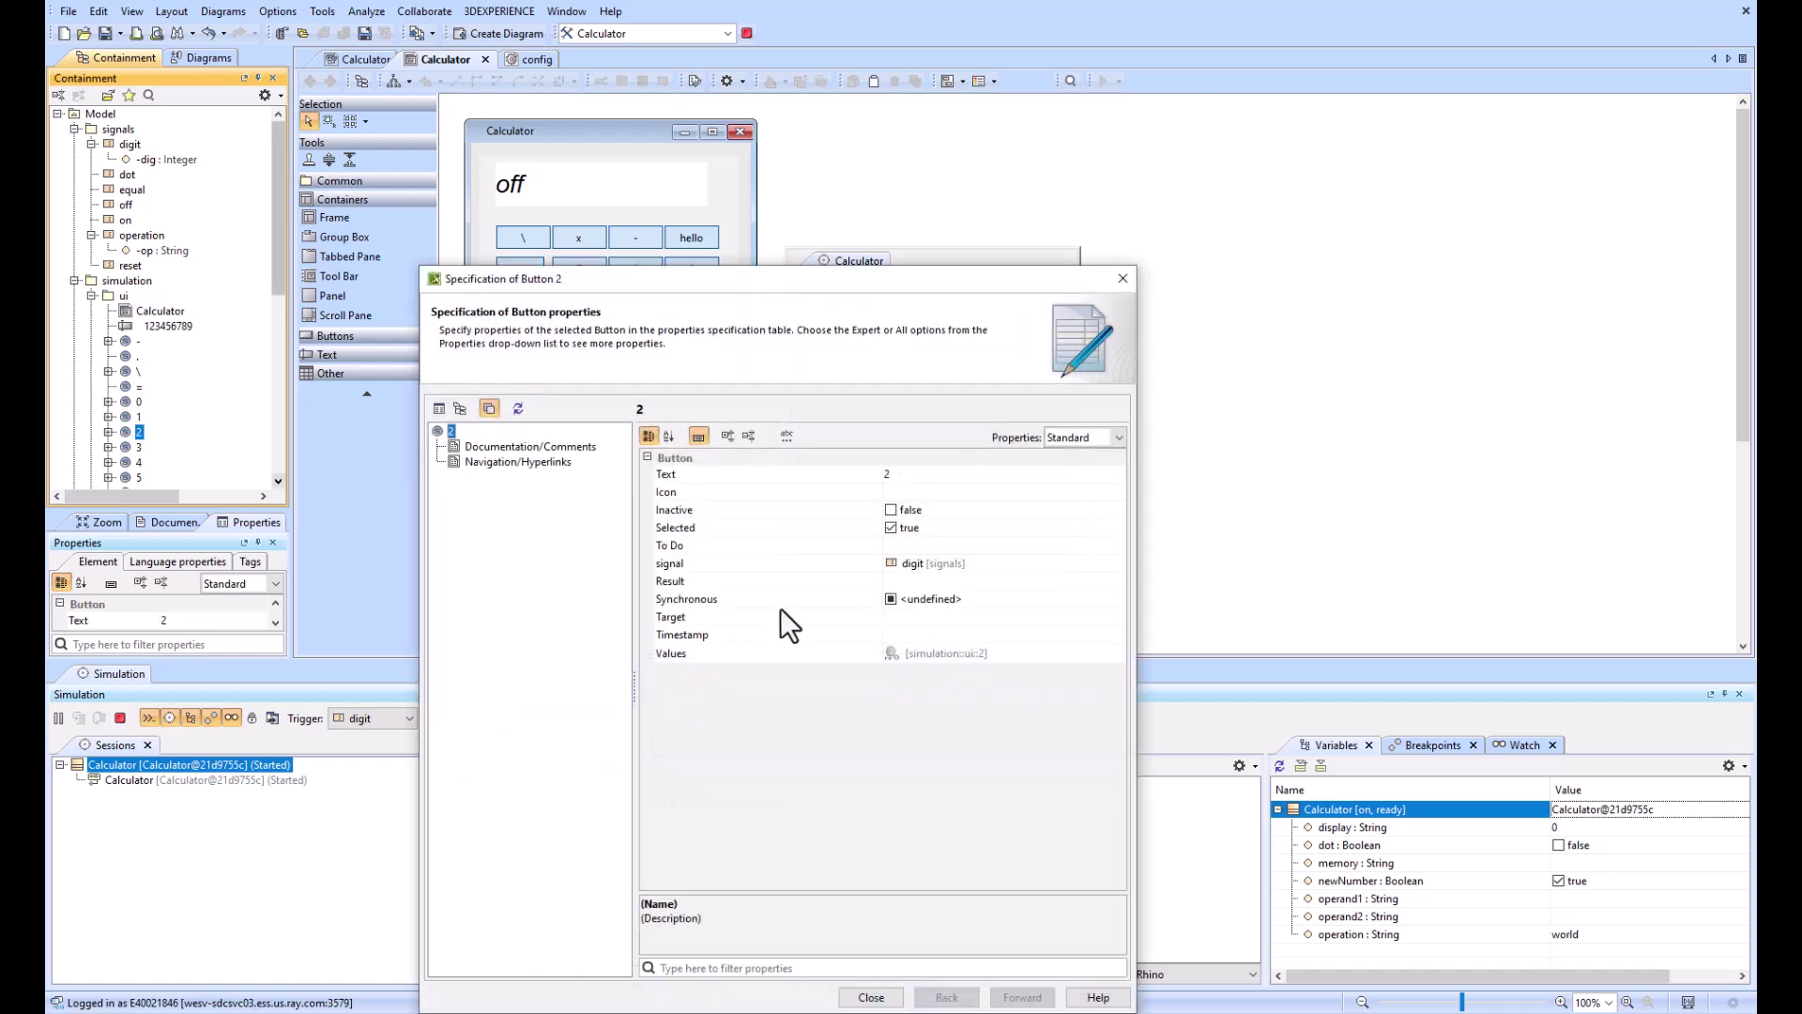
pyautogui.doubleClick(922, 656)
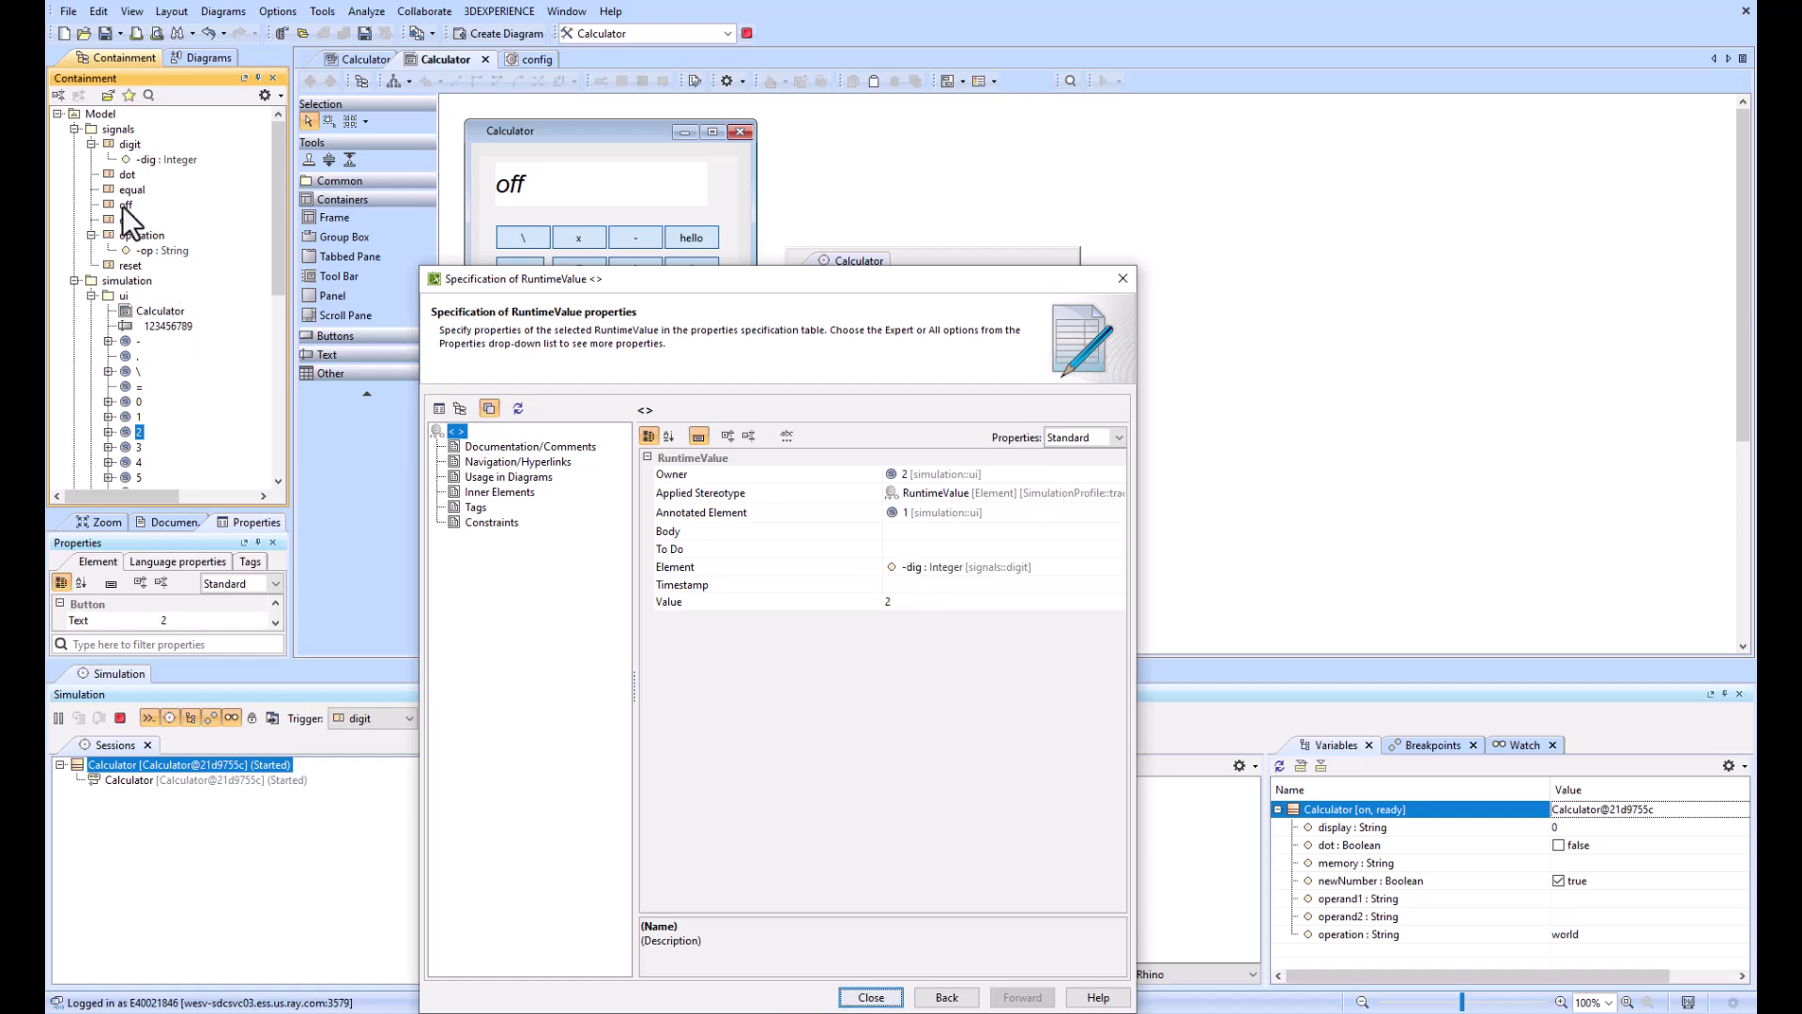
# Step: Close the runtime value dialog, rerun the simulation, and open the hello button's specification
pyautogui.click(133, 161)
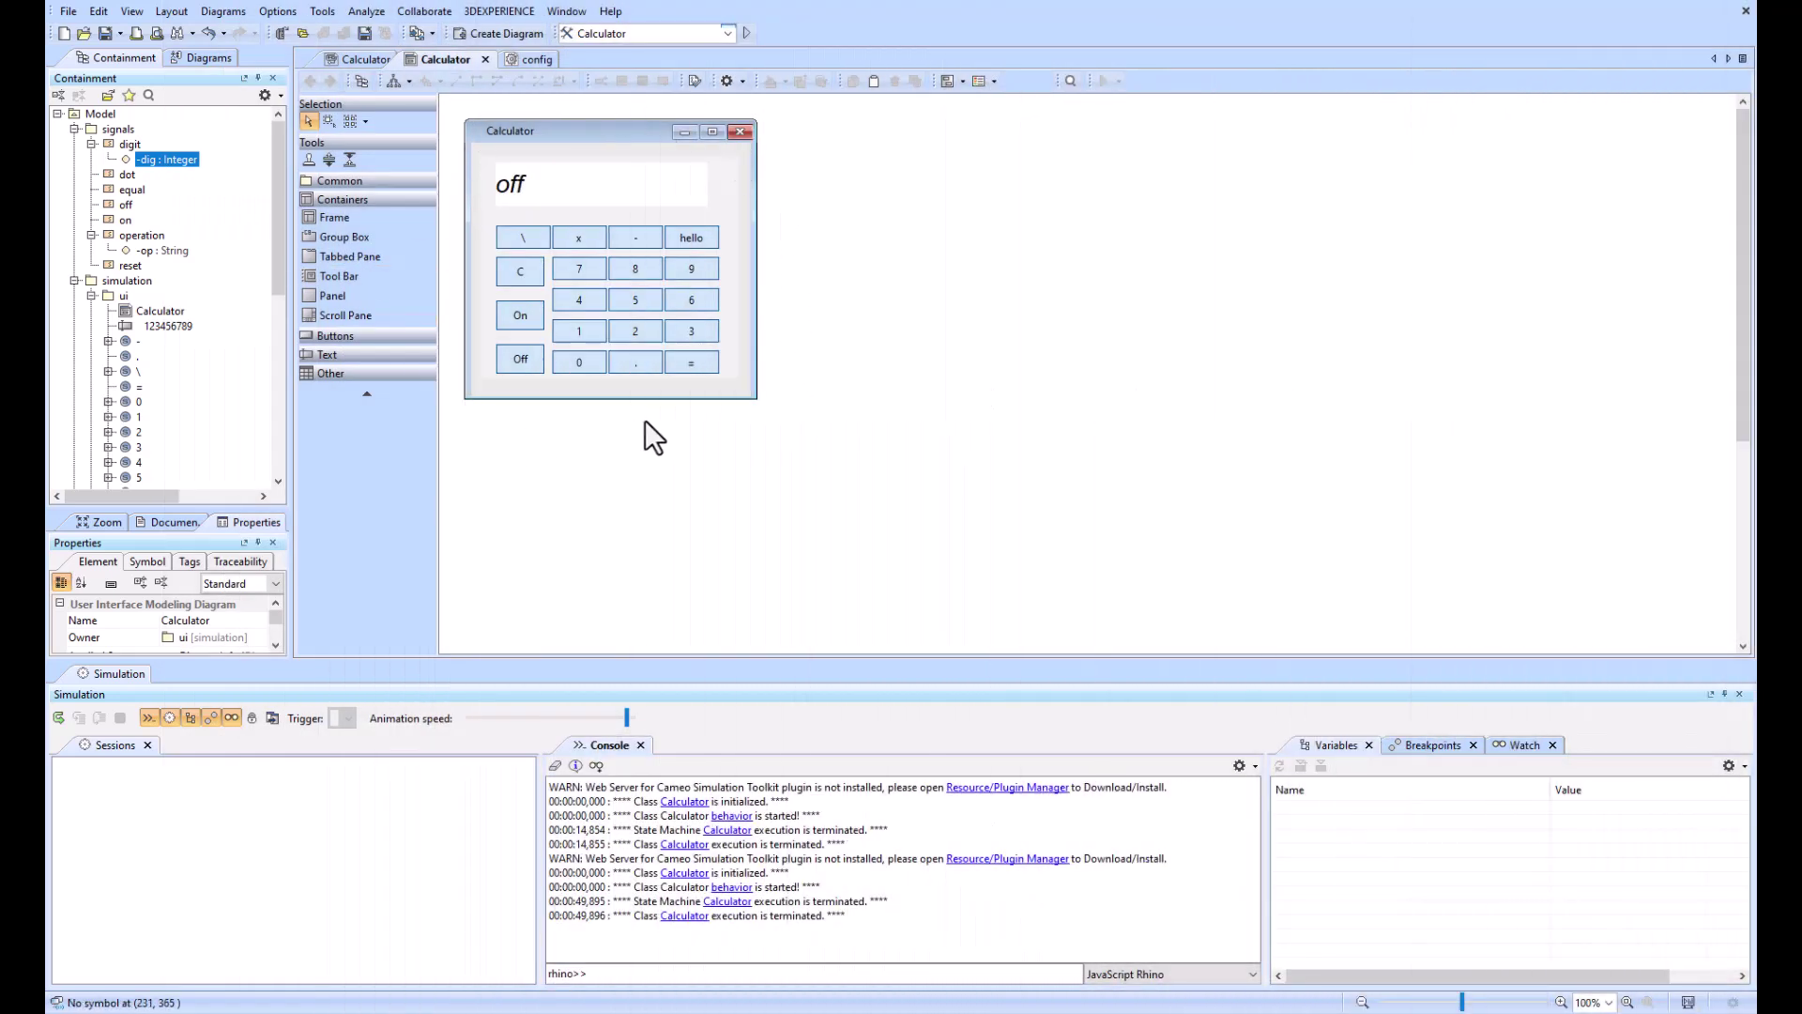
pyautogui.click(749, 32)
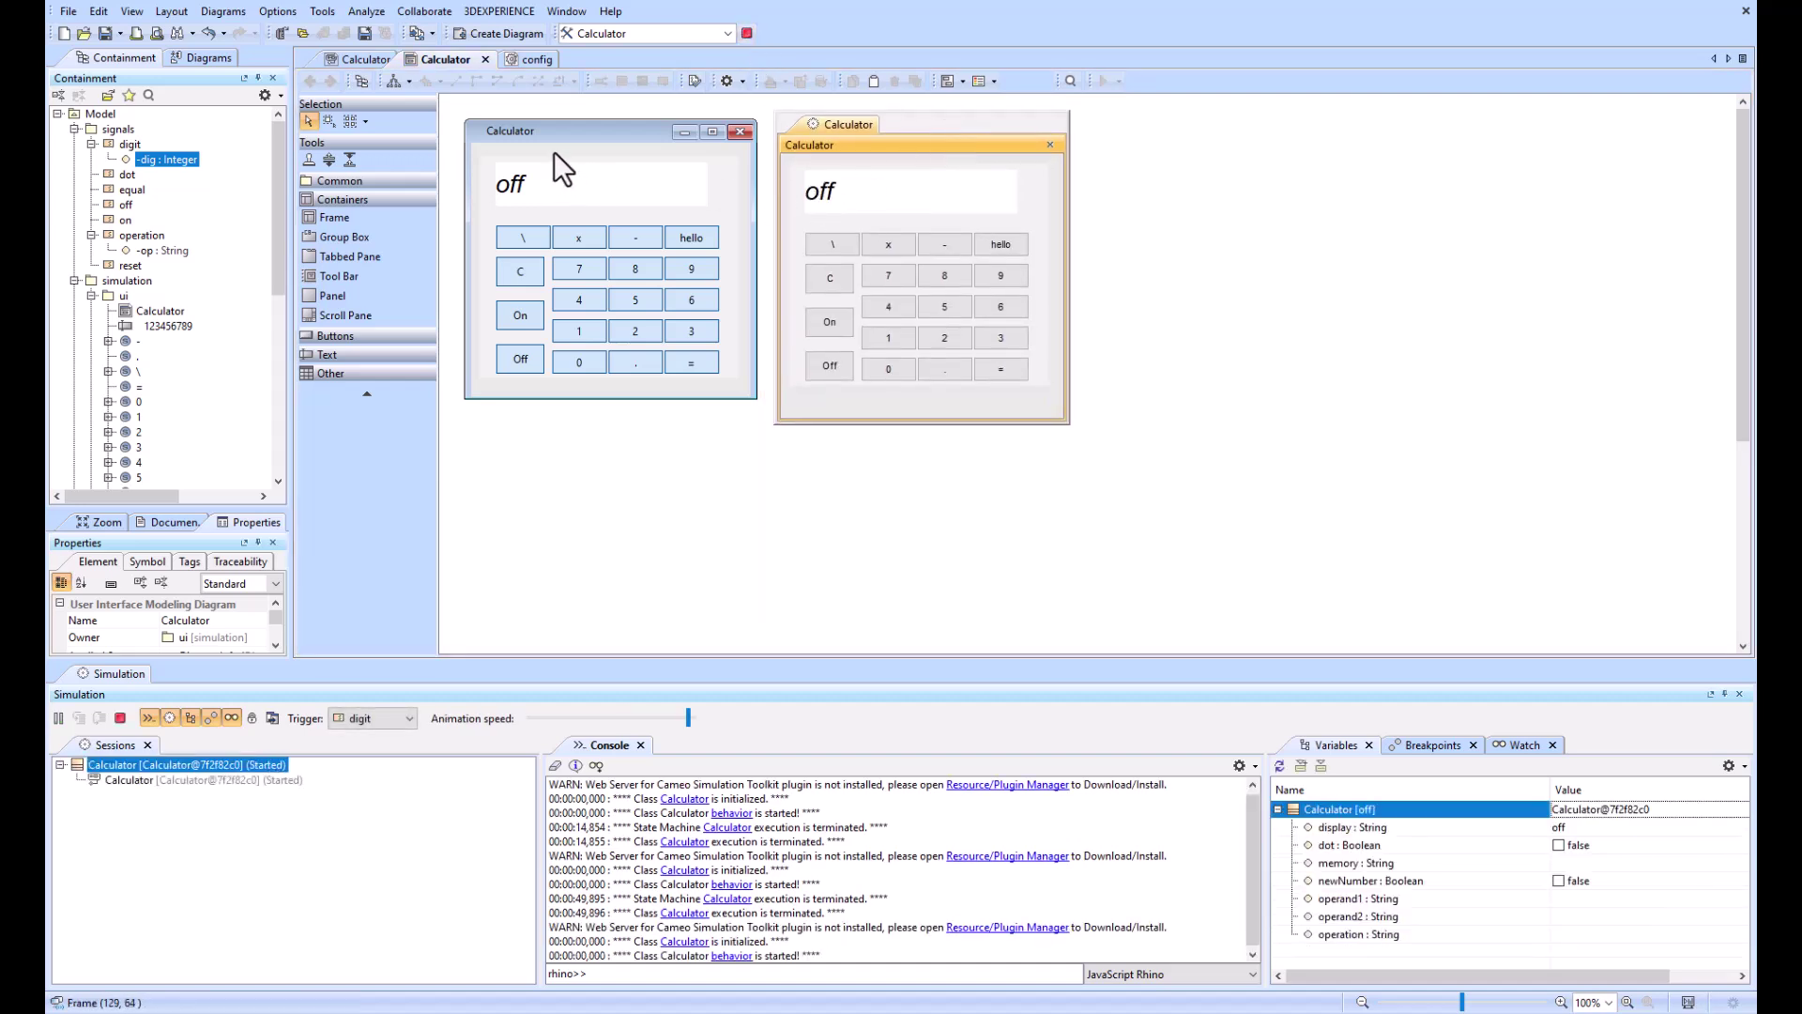
pyautogui.click(696, 244)
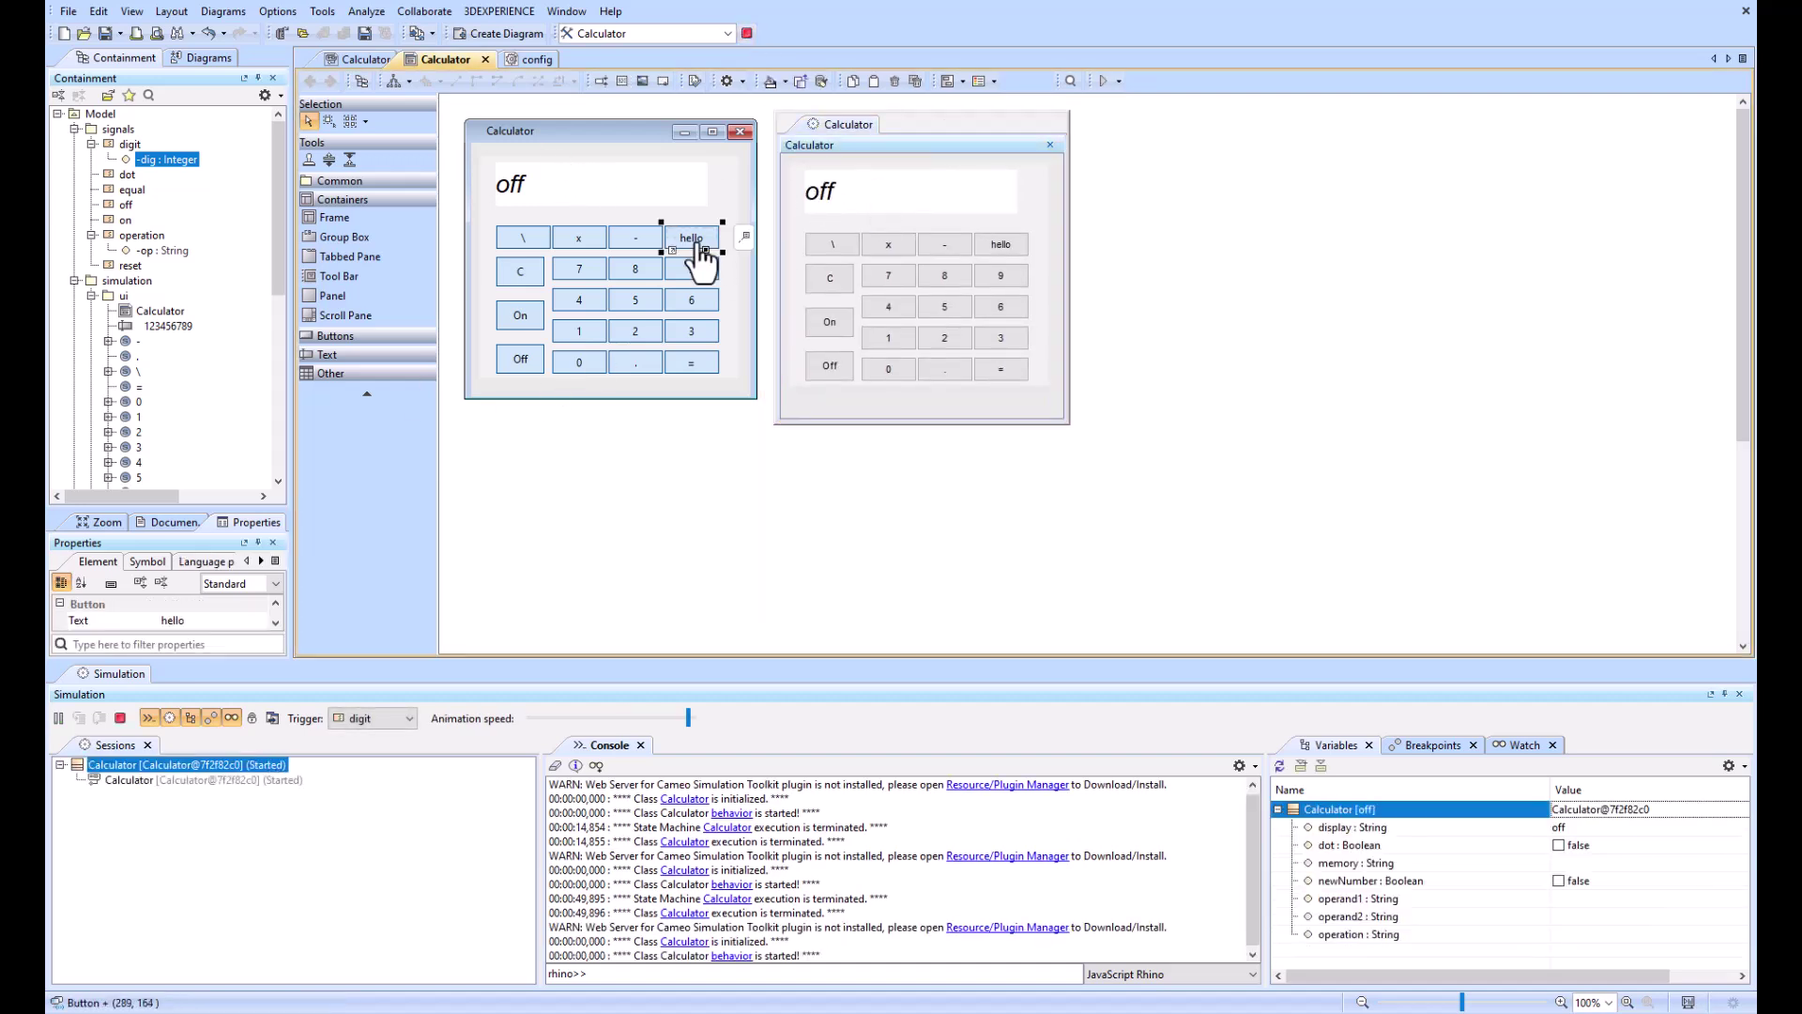
pyautogui.doubleClick(685, 236)
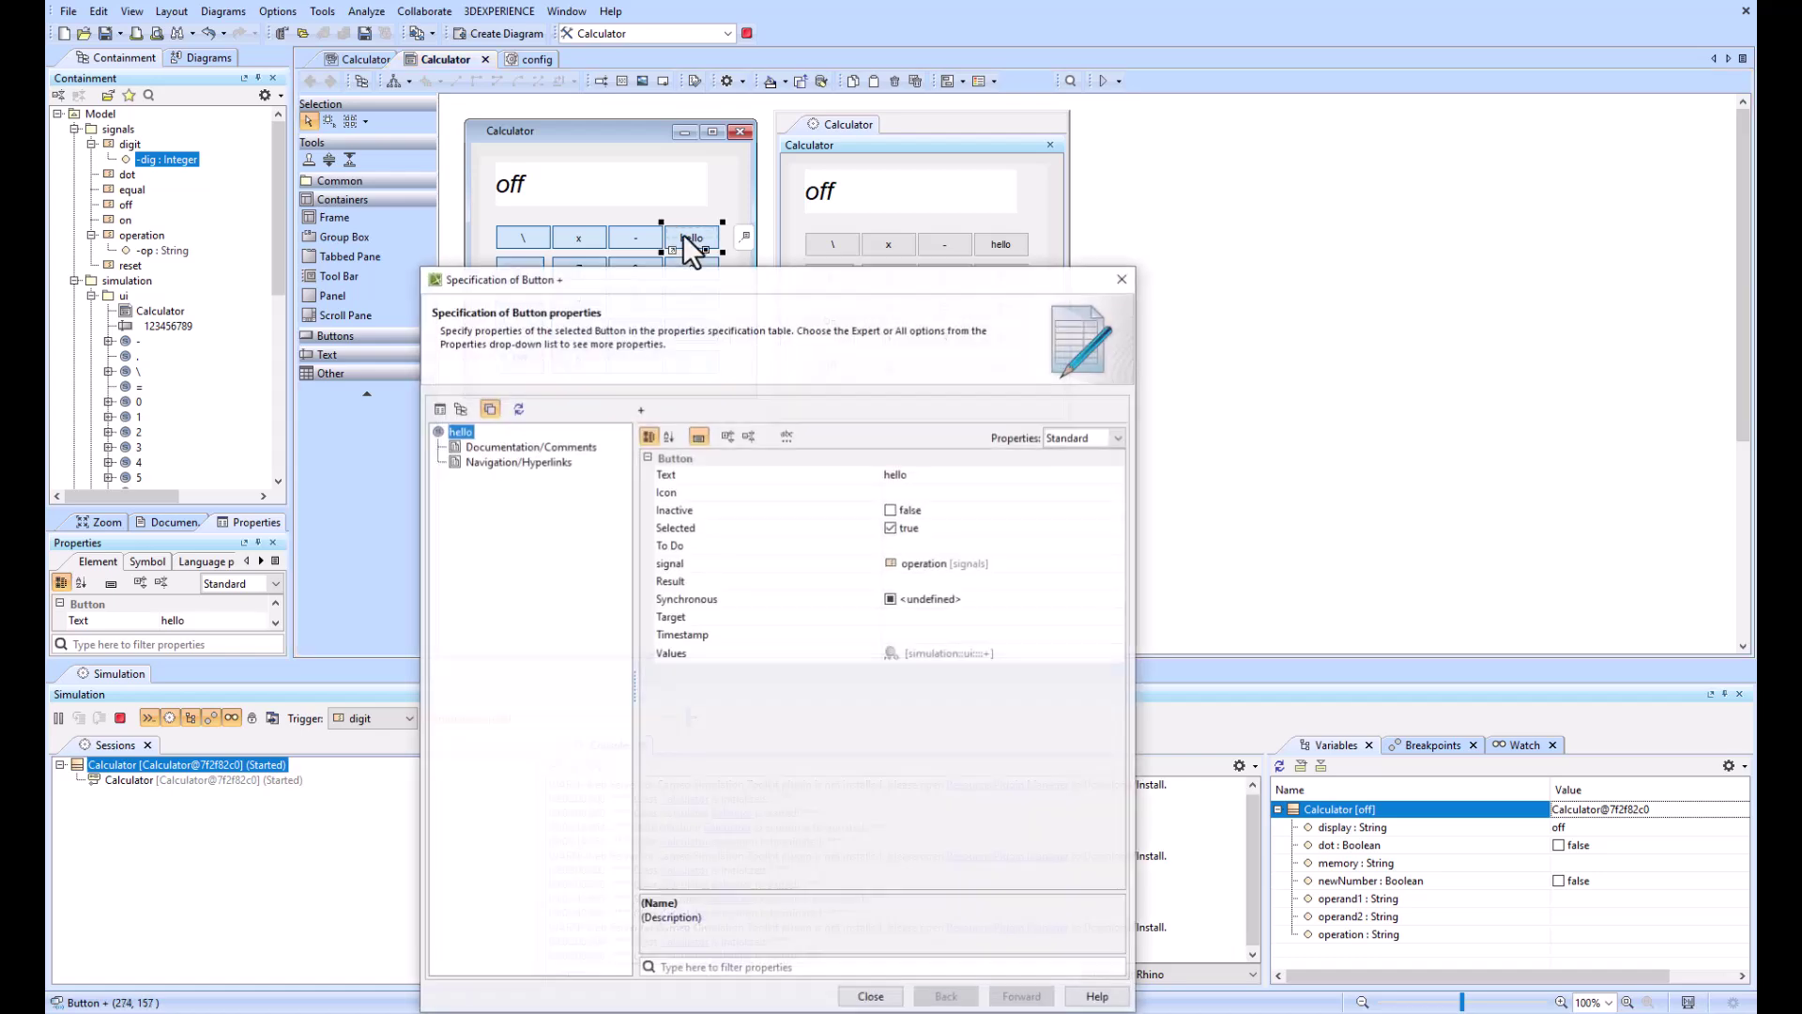
# Step: Change the button's Text to 'hi' and close the simulation window
pyautogui.click(932, 475)
pyautogui.write('hi')
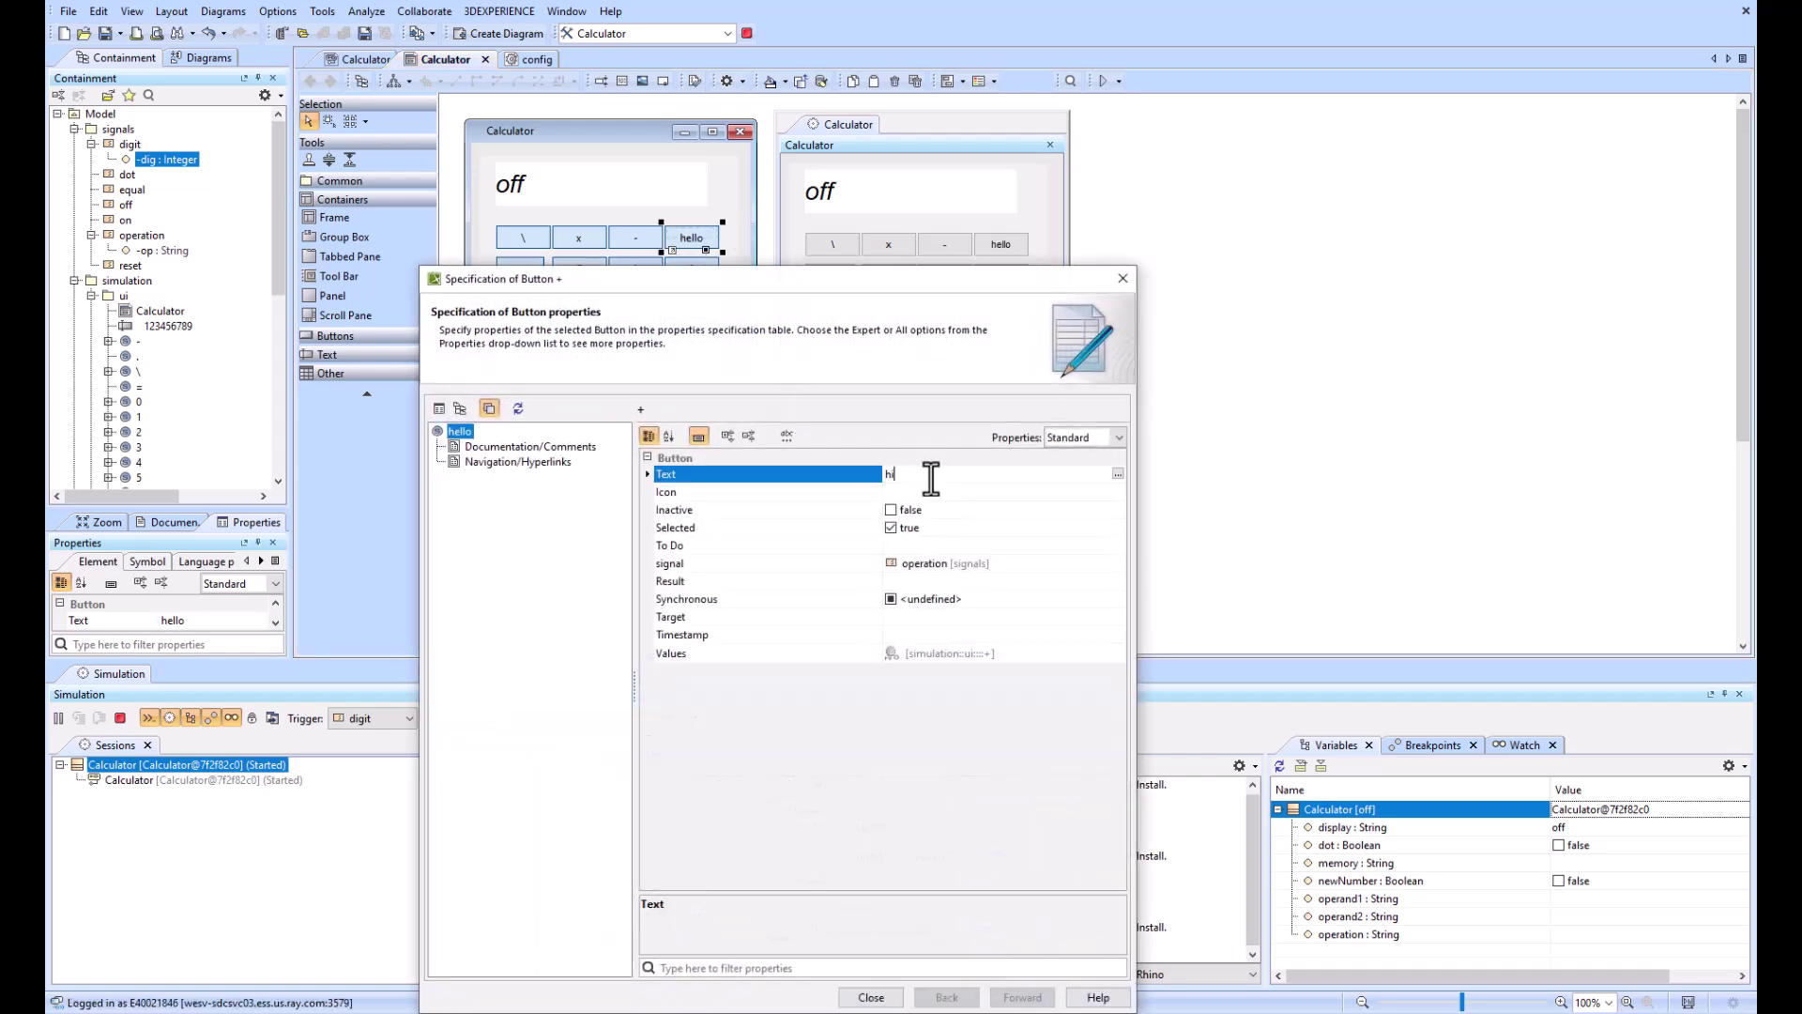
pyautogui.click(871, 997)
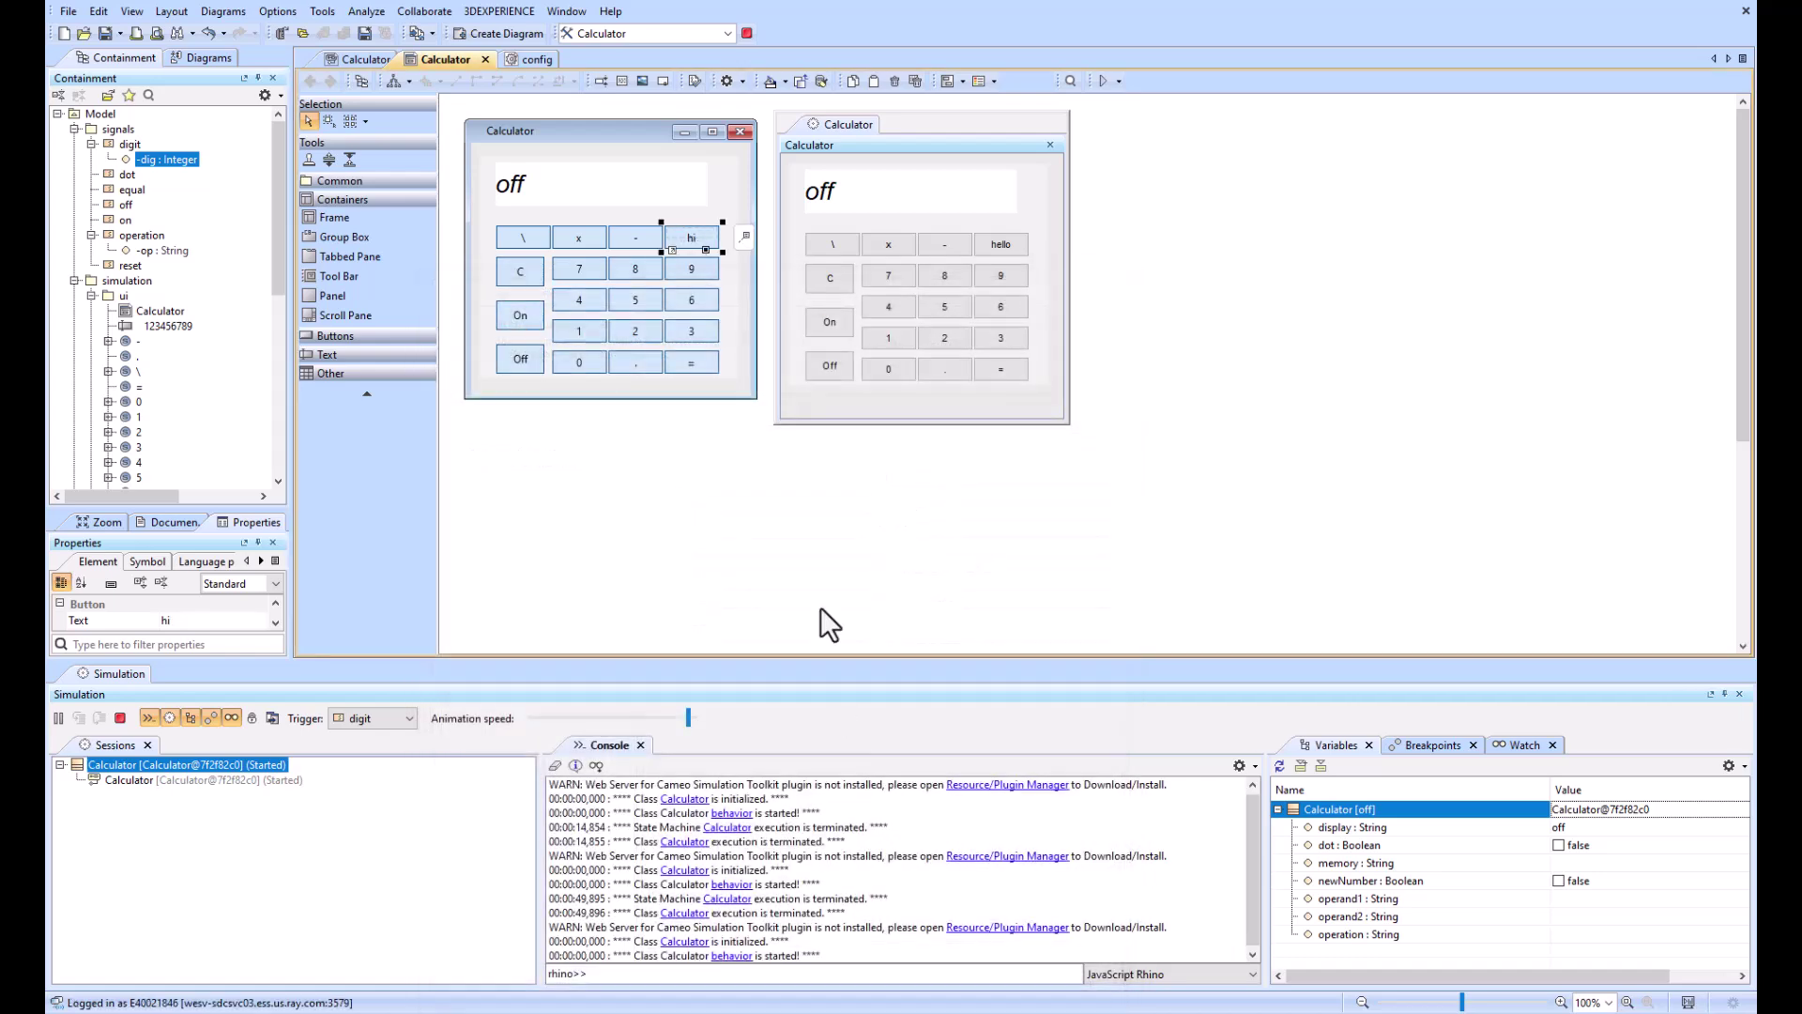
pyautogui.click(1050, 144)
# Step: Terminate and rerun the Calculator simulation, position its window to show 'hi', then close it
pyautogui.click(746, 34)
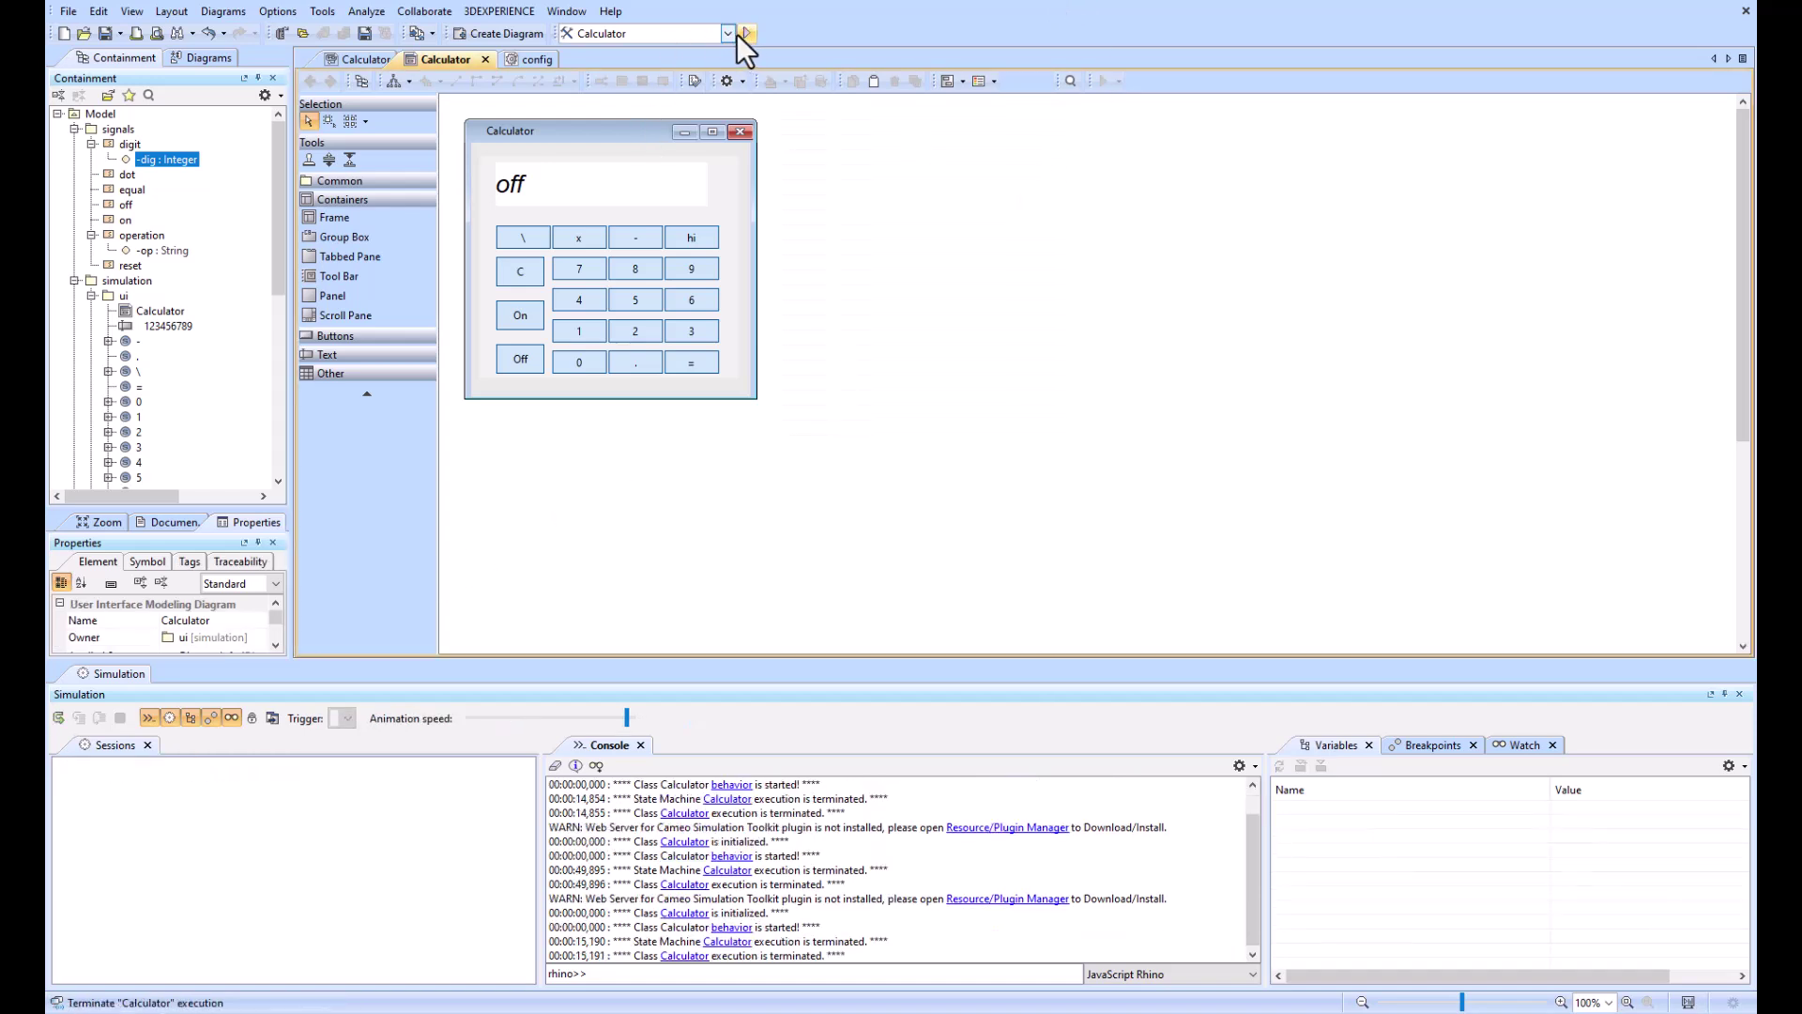
pyautogui.click(743, 34)
pyautogui.moveTo(952, 325); pyautogui.dragTo(952, 122)
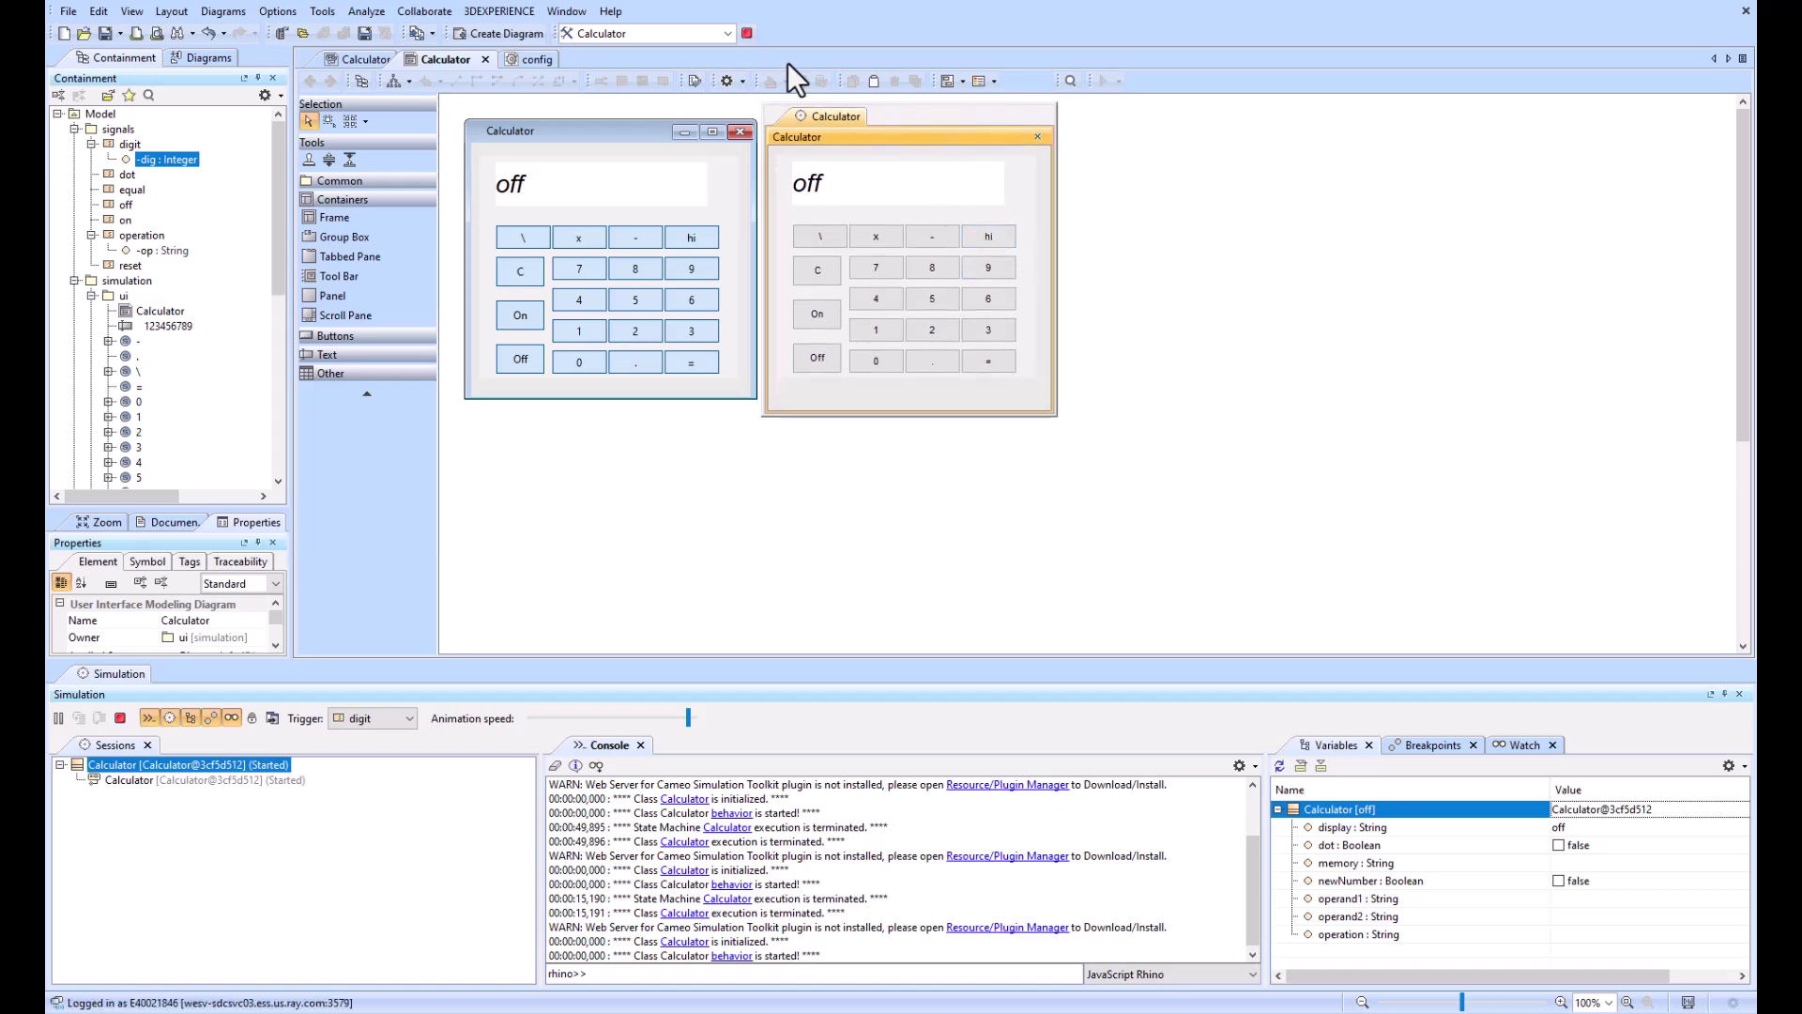
pyautogui.moveTo(905, 121); pyautogui.dragTo(910, 122)
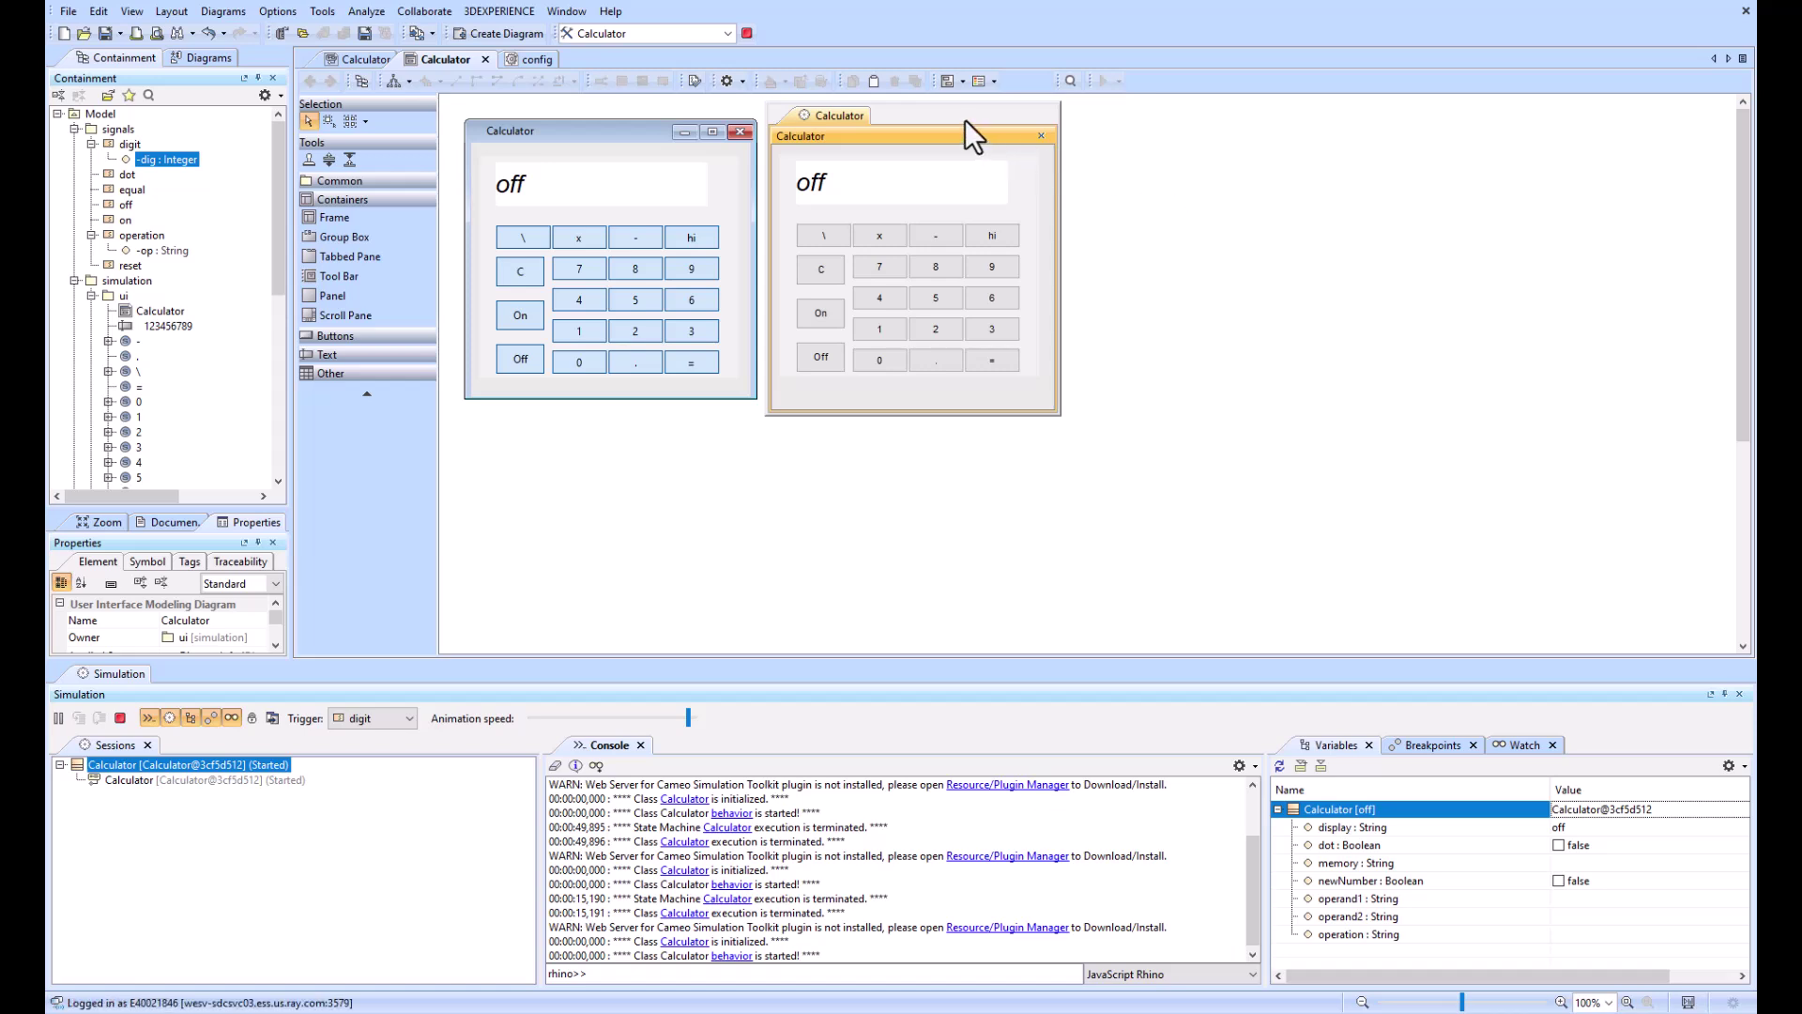
pyautogui.moveTo(965, 120); pyautogui.dragTo(963, 112)
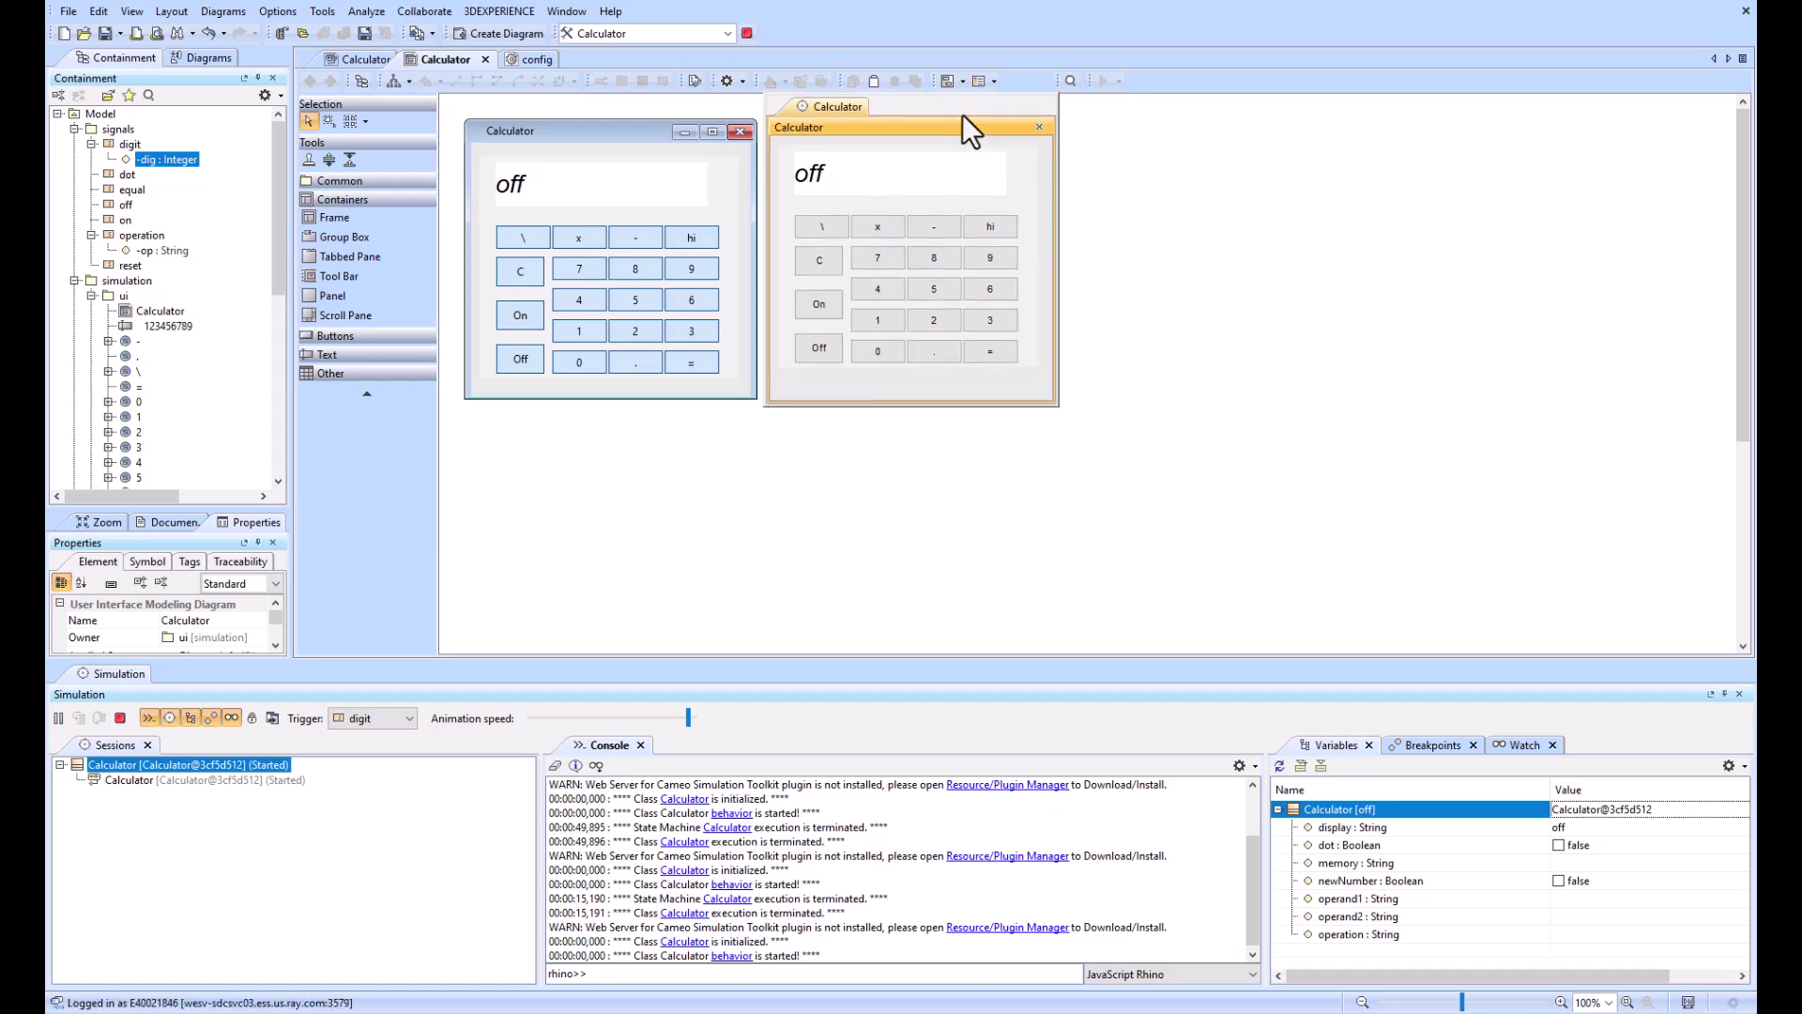
pyautogui.click(1038, 127)
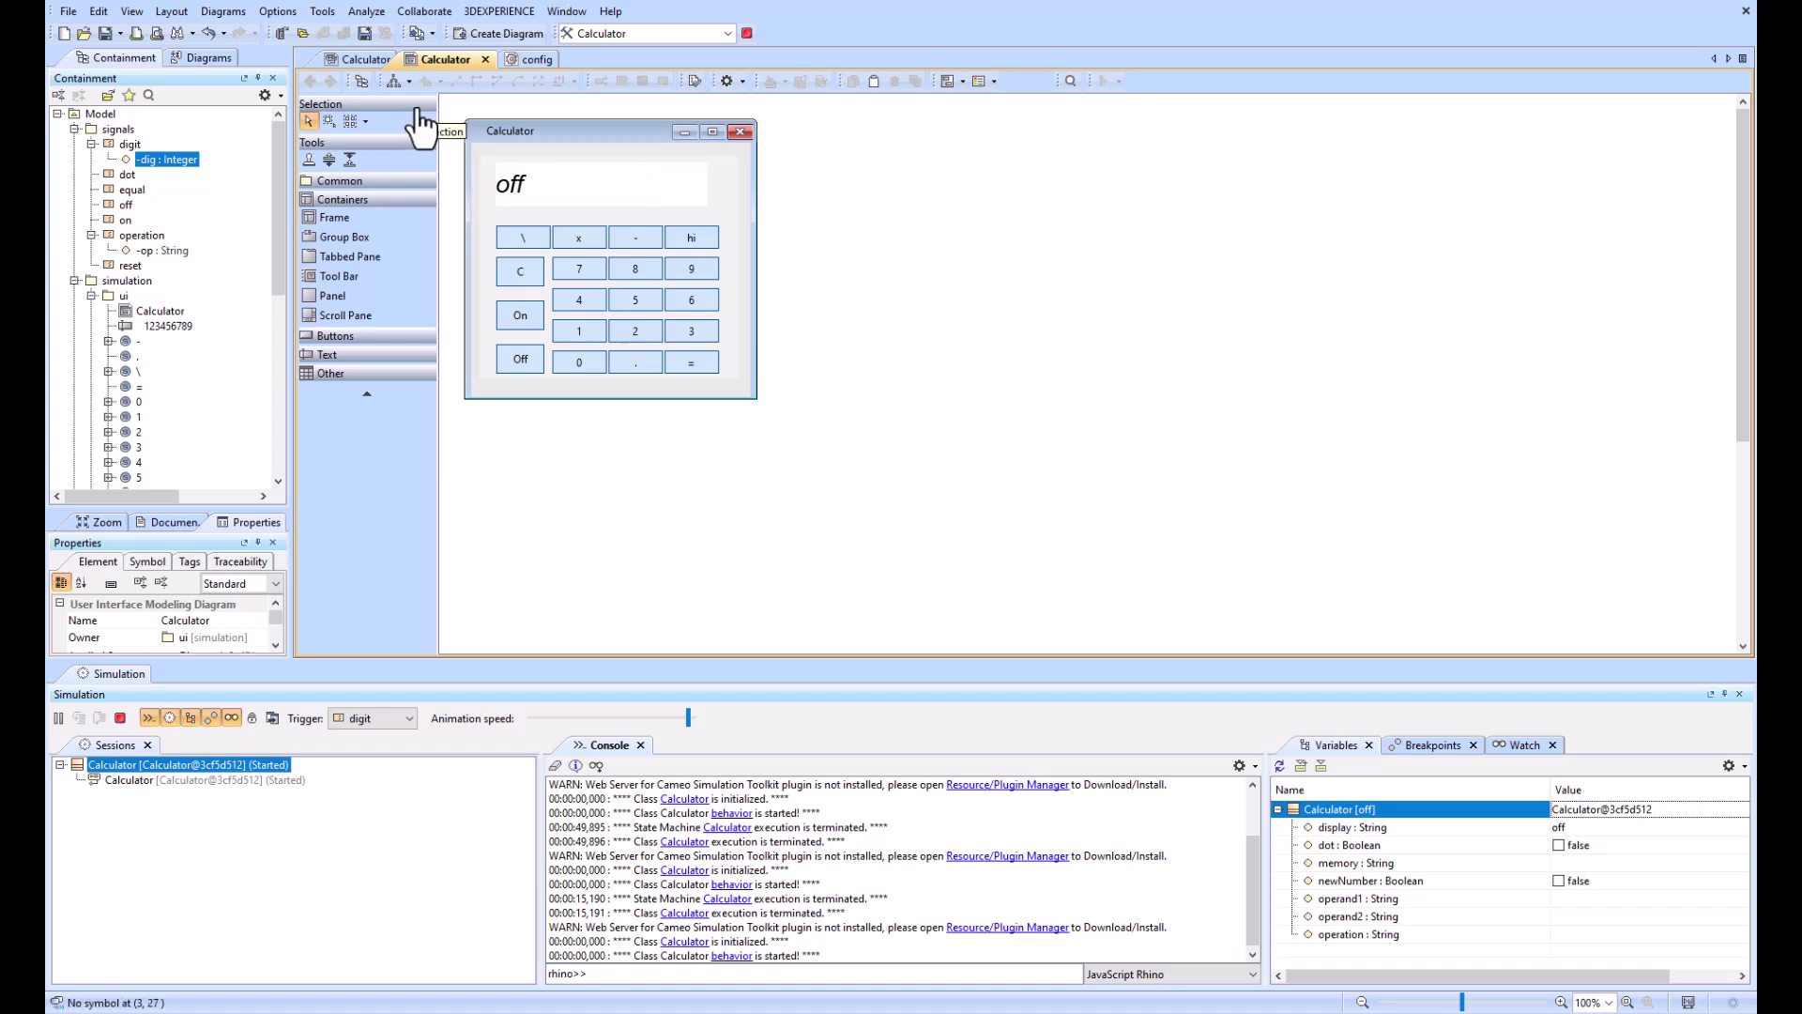